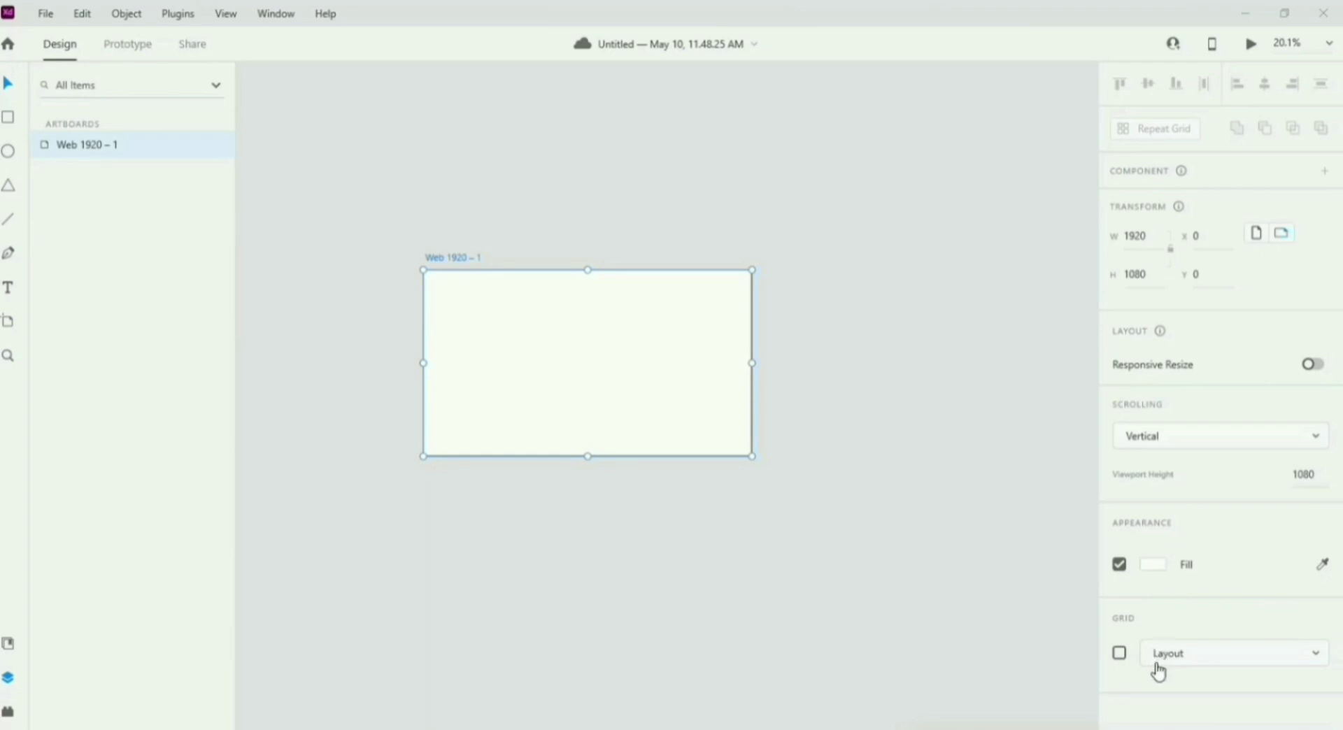
# Step: Add two vertical guides at the artboard's side margins using the 12-column layout grid as reference, leaving the grid hidden
pyautogui.click(1120, 654)
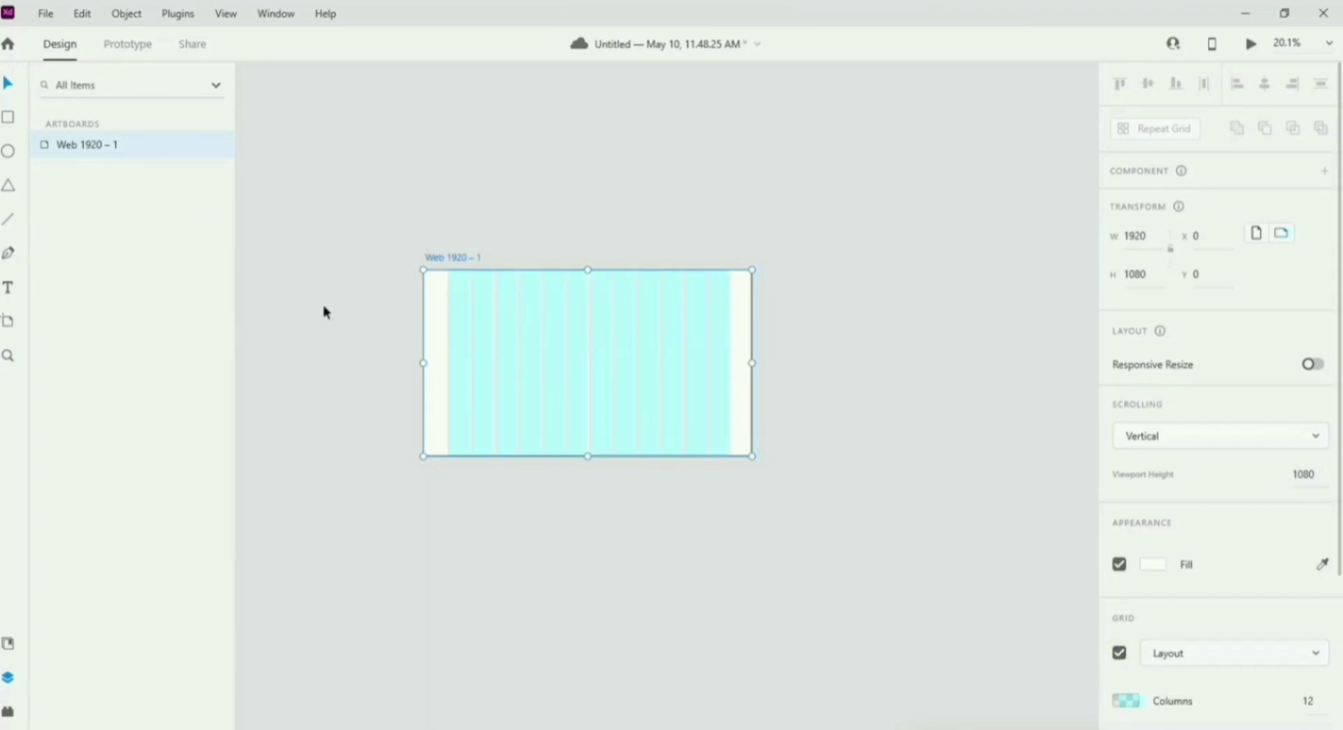
pyautogui.moveTo(424, 368); pyautogui.dragTo(726, 374)
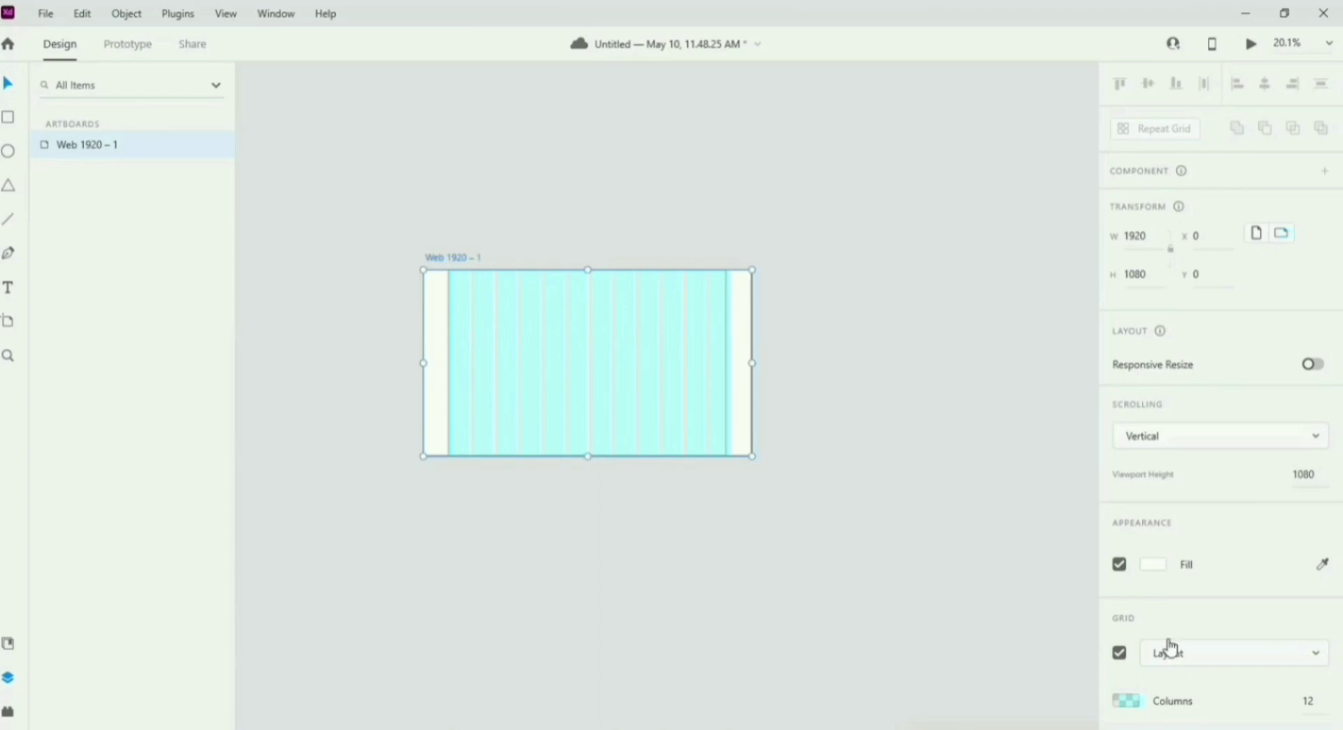
pyautogui.click(1121, 658)
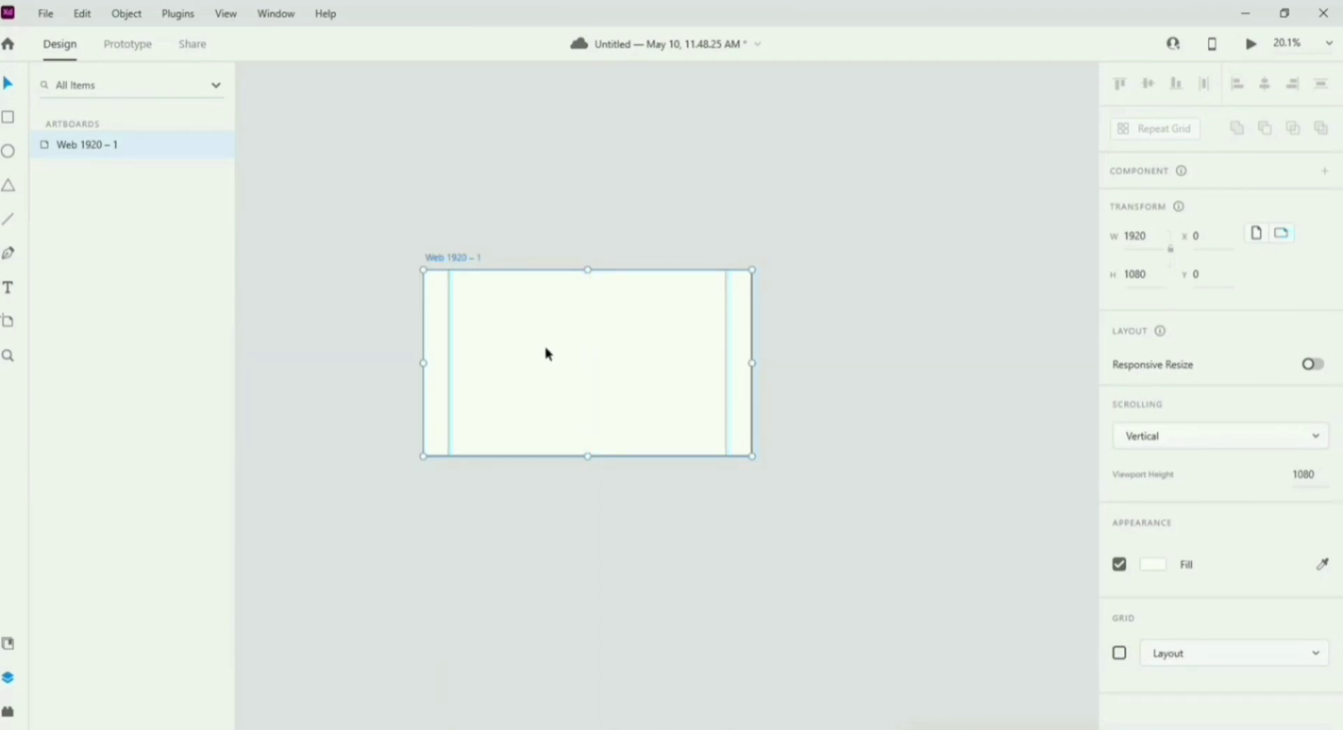
# Step: Import the bg.jpg image onto the Web 1920 – 1 artboard
pyautogui.click(82, 14)
pyautogui.click(43, 15)
pyautogui.click(43, 15)
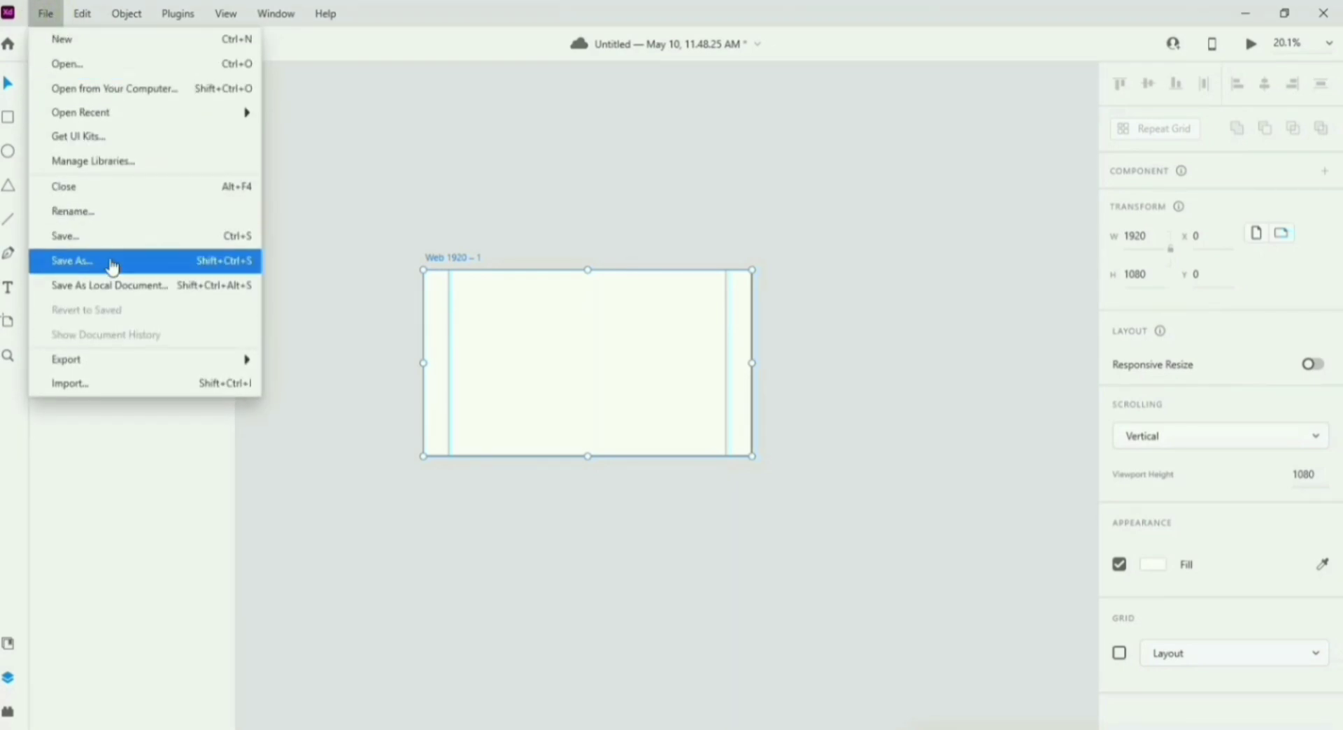
pyautogui.click(145, 404)
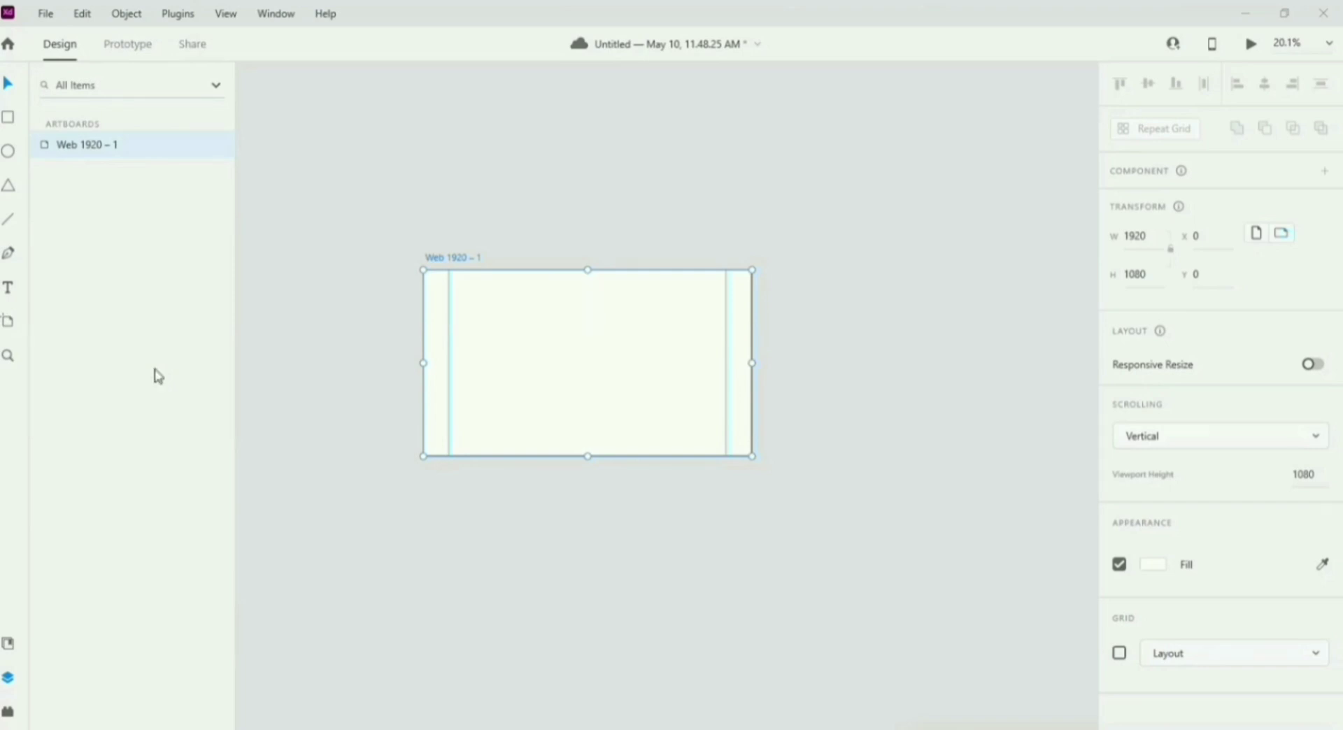
pyautogui.hotkey('ctrl', 'shift', 'i')
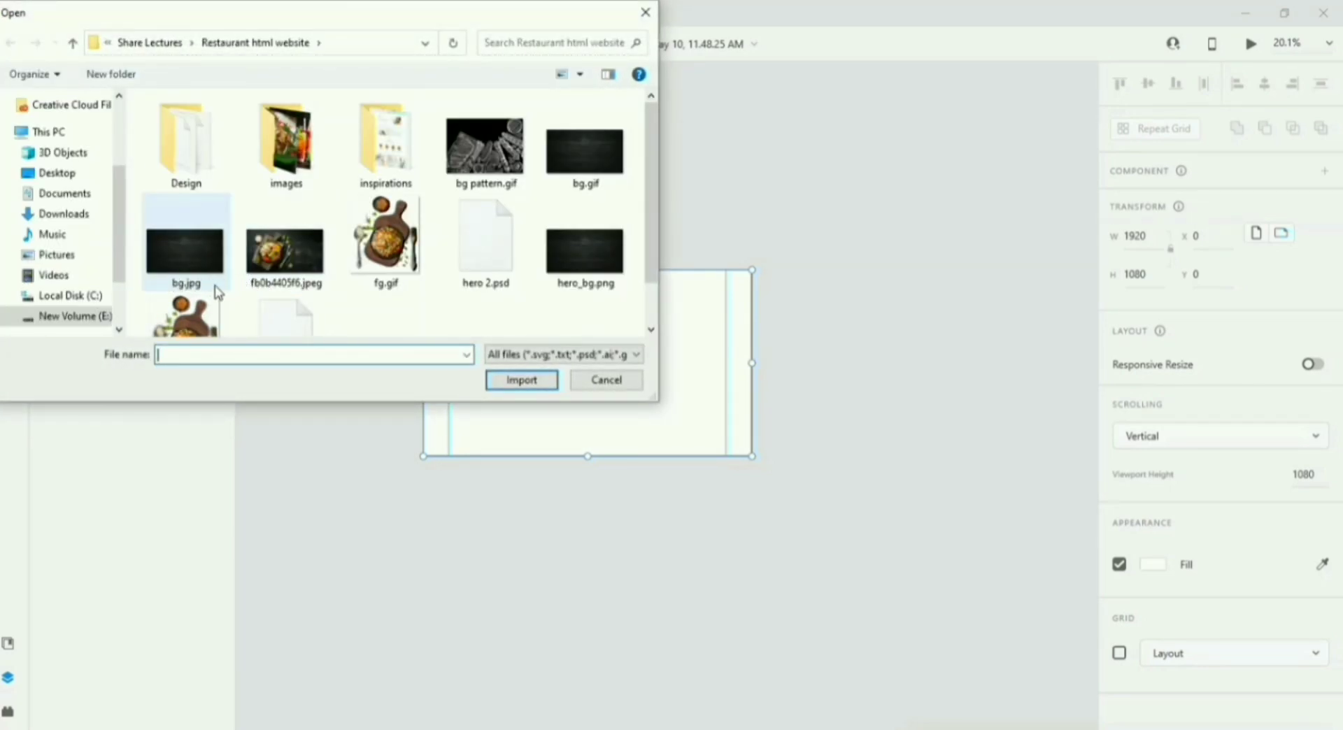
pyautogui.click(193, 287)
pyautogui.click(518, 386)
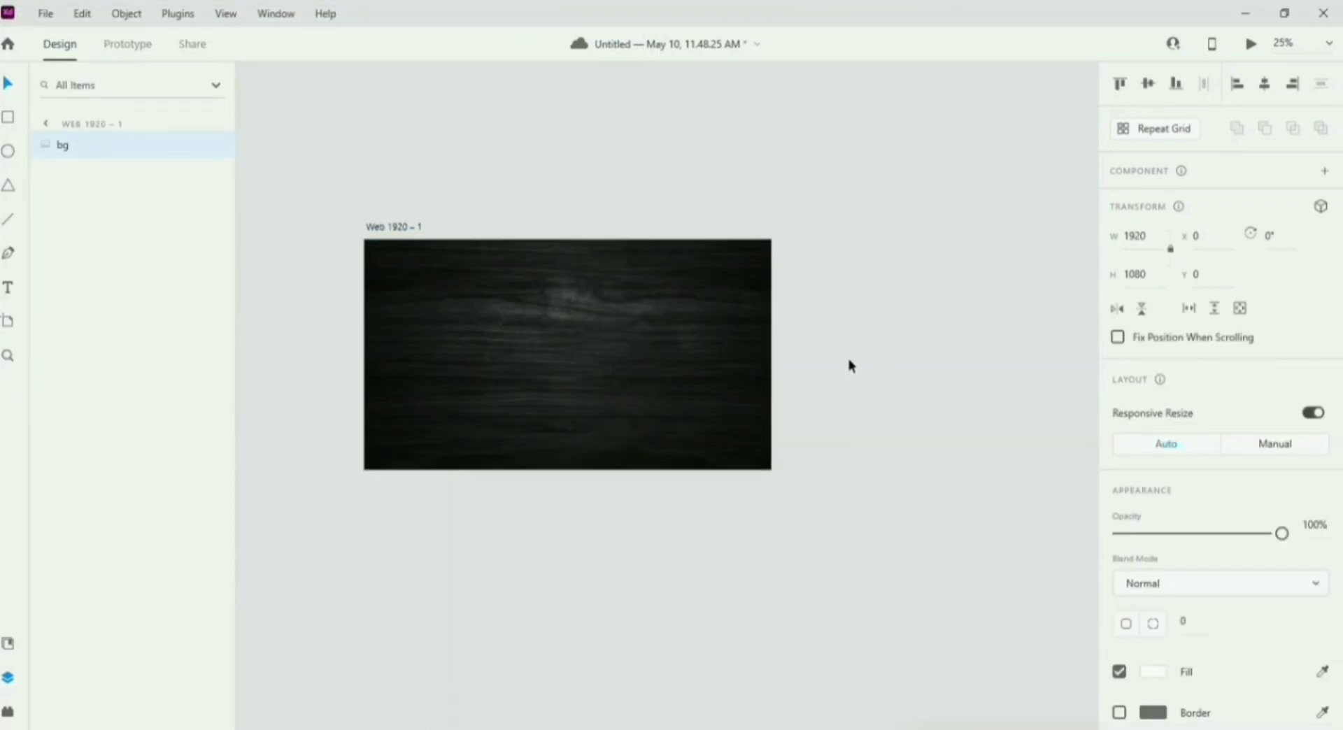
# Step: Nudge the dark wood background image up to Y -12 and lock its layer
pyautogui.hotkey('ctrl', '=')
pyautogui.moveTo(570, 403)
pyautogui.mouseDown()
pyautogui.moveTo(580, 410)
pyautogui.moveTo(584, 396)
pyautogui.moveTo(564, 417)
pyautogui.moveTo(569, 403)
pyautogui.mouseUp()
pyautogui.click(192, 144)
pyautogui.moveTo(627, 322); pyautogui.dragTo(720, 347)
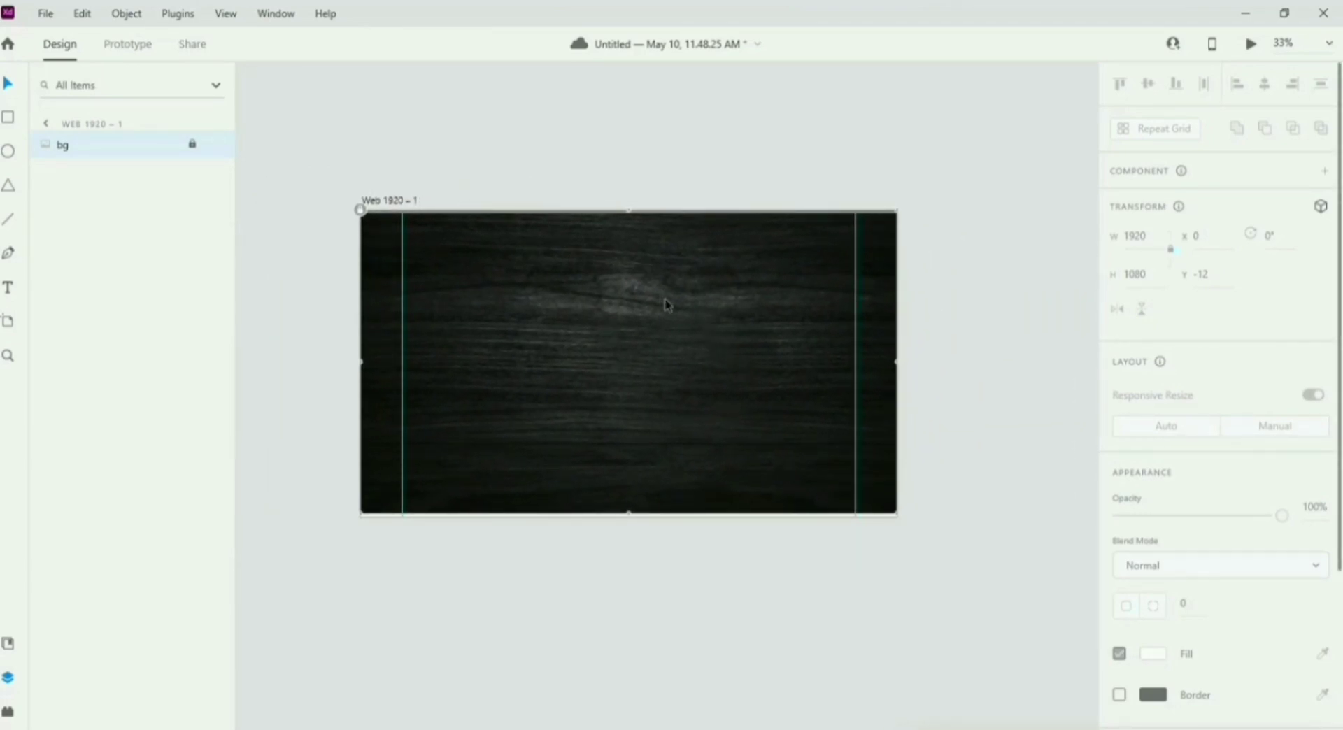
# Step: Import the hero_fg food image and position it on the right half of the artboard at X 861, Y 58
pyautogui.click(46, 14)
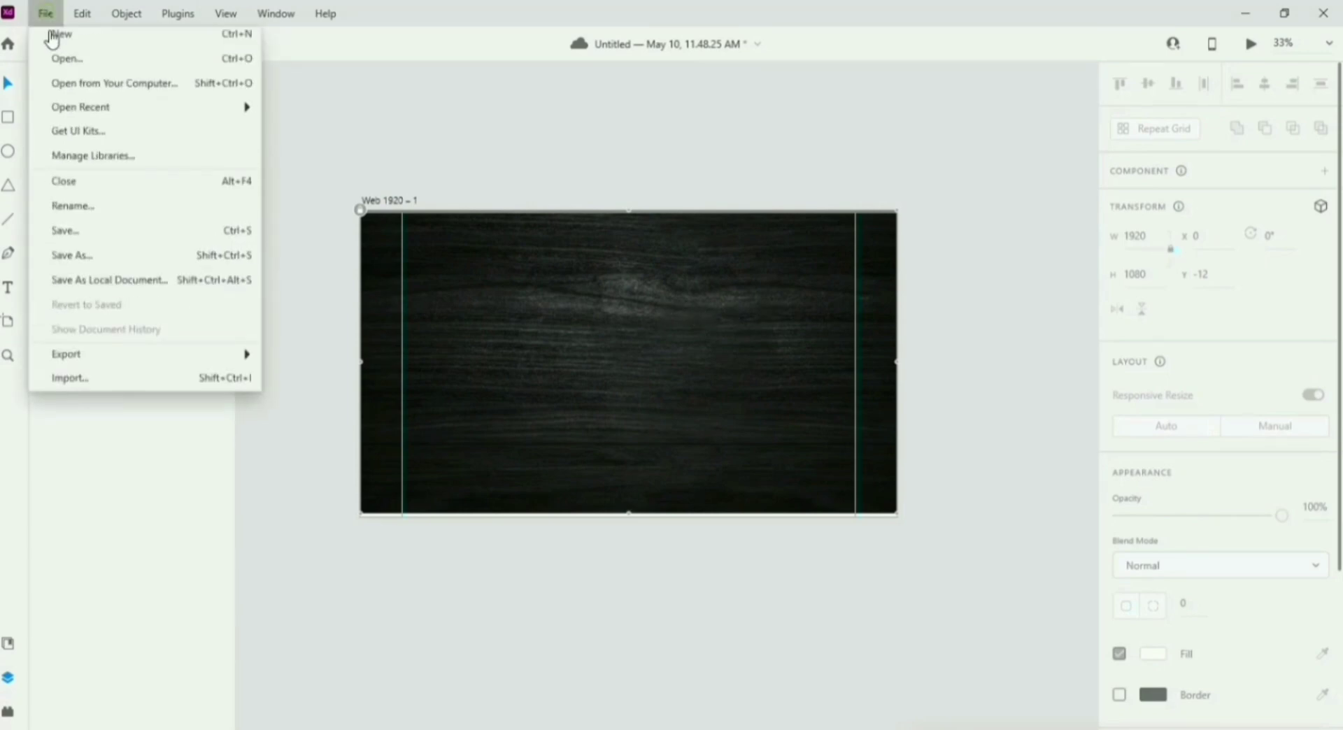
pyautogui.click(105, 391)
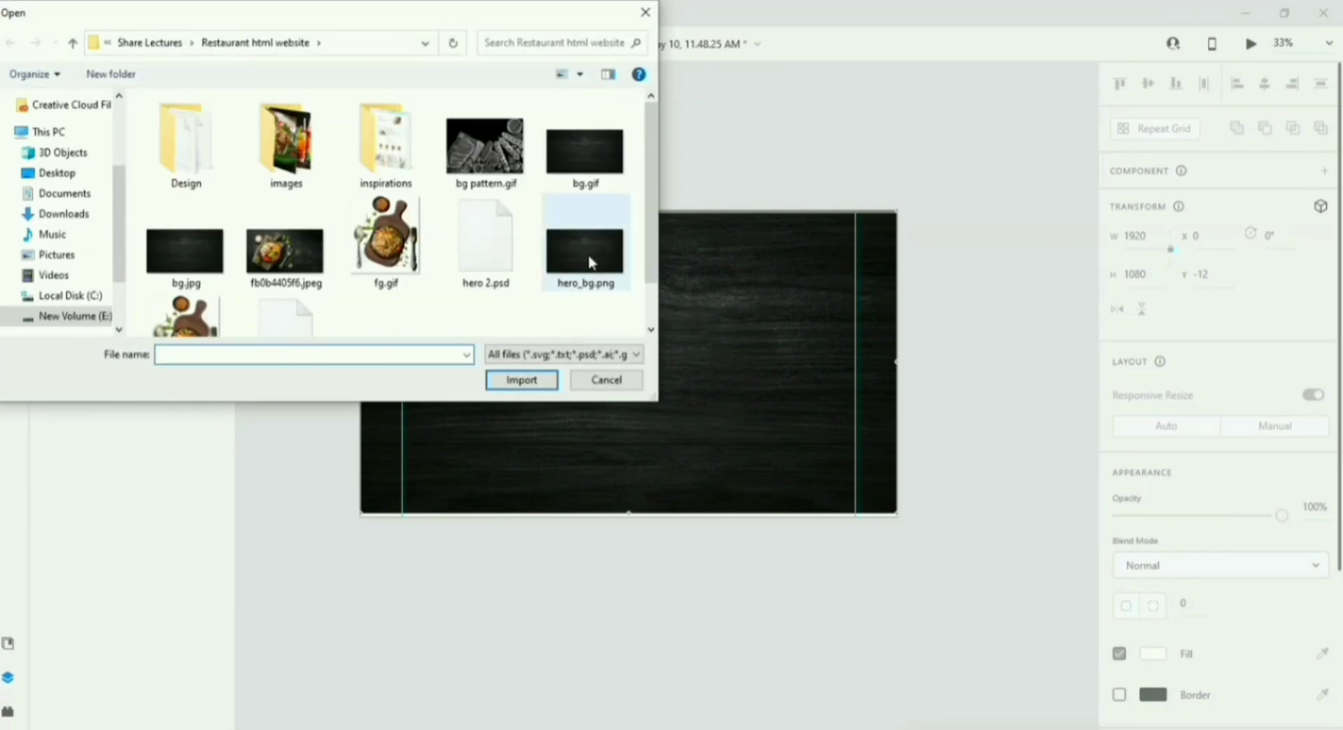
pyautogui.moveTo(651, 199); pyautogui.dragTo(655, 246)
pyautogui.click(186, 287)
pyautogui.click(496, 379)
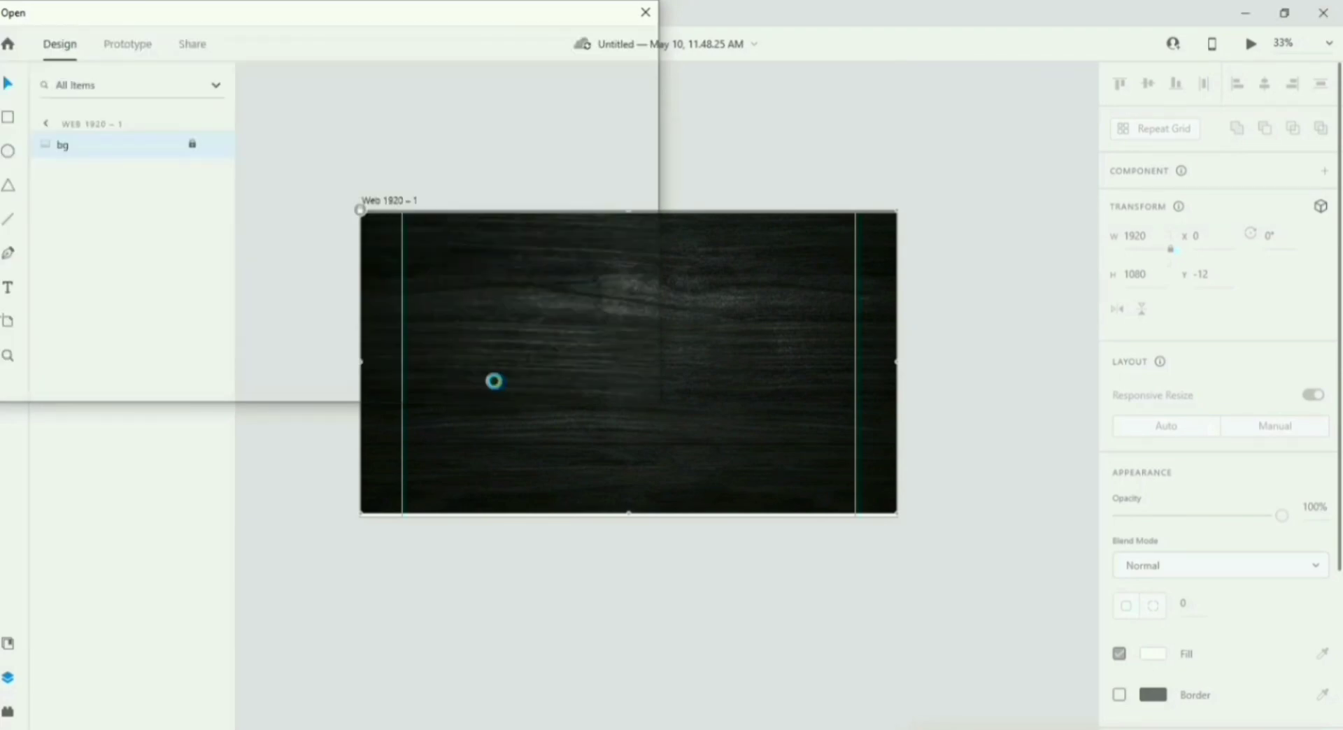
pyautogui.click(581, 339)
pyautogui.moveTo(749, 381); pyautogui.dragTo(808, 364)
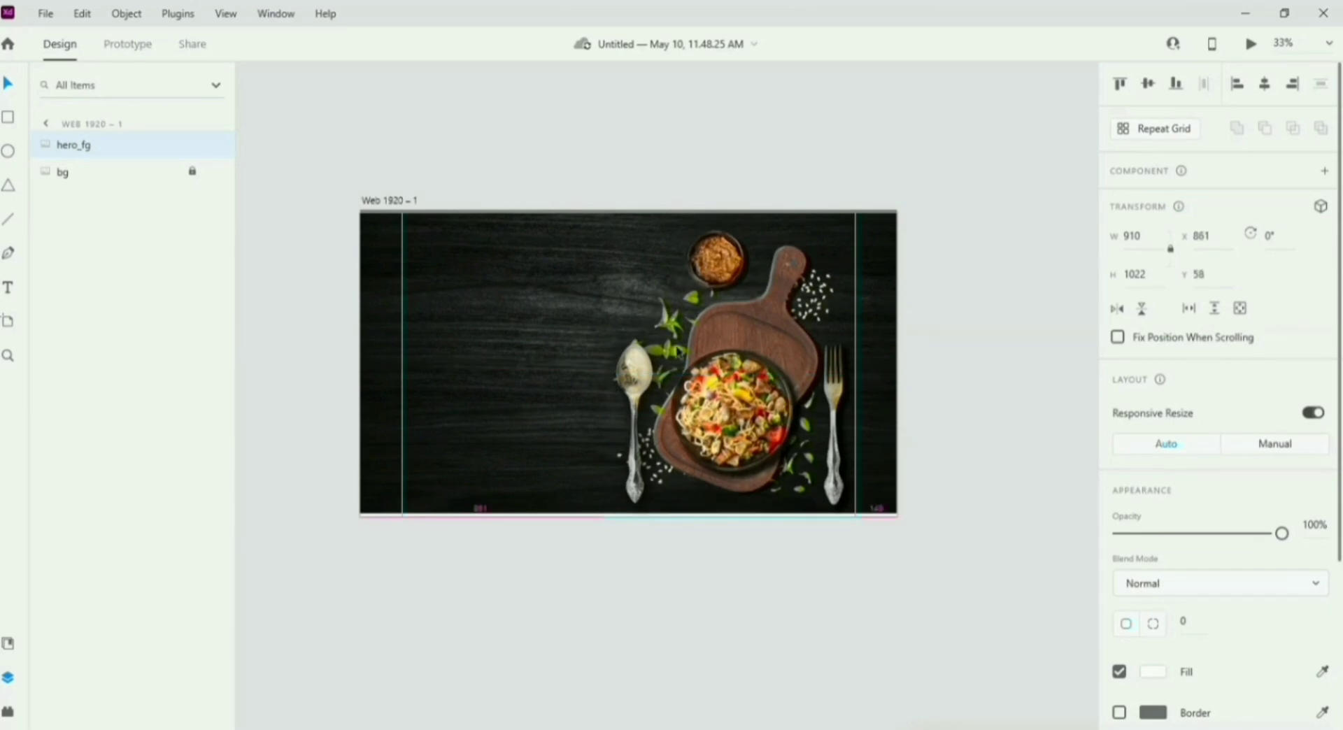
pyautogui.click(1029, 347)
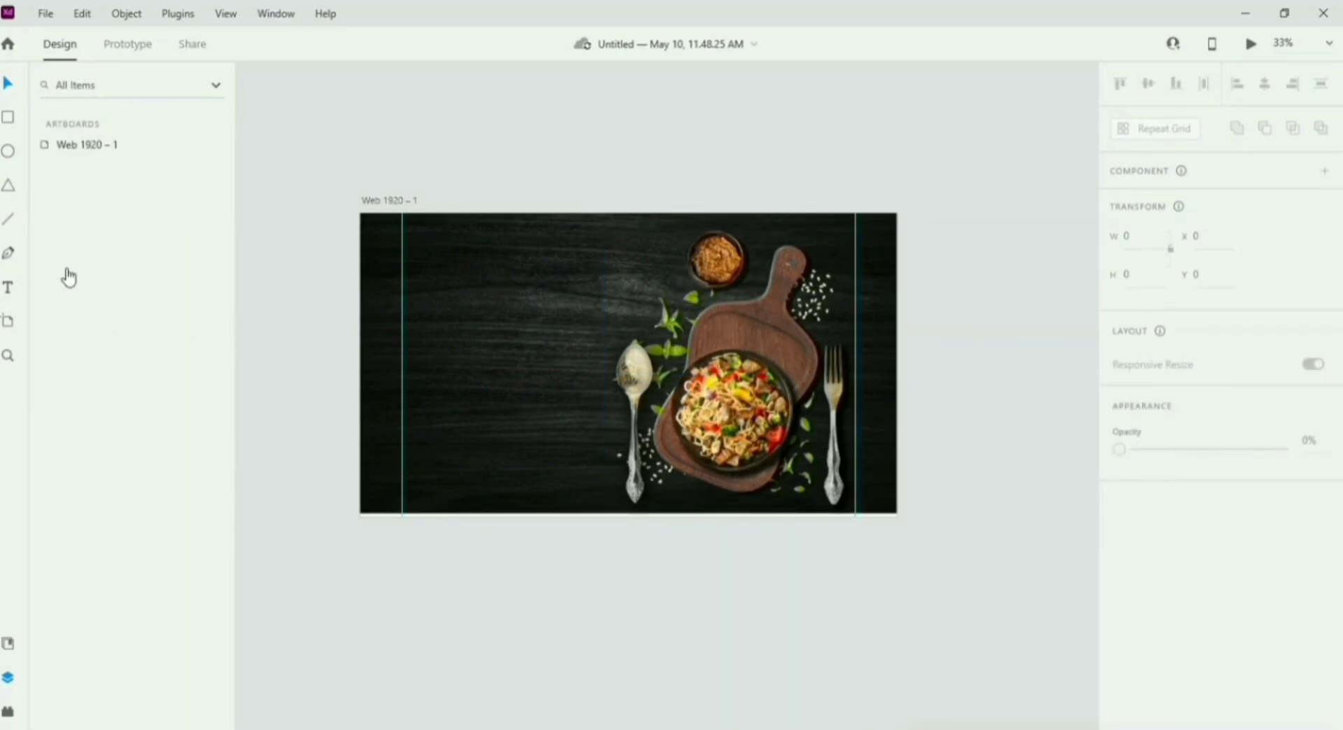
# Step: Draw a 1920 by 1068 rectangle over the artboard and extend its top edge up to make it 1080 high
pyautogui.click(8, 126)
pyautogui.moveTo(362, 215); pyautogui.dragTo(383, 237)
pyautogui.moveTo(598, 348)
pyautogui.mouseDown()
pyautogui.moveTo(815, 479)
pyautogui.moveTo(921, 512)
pyautogui.moveTo(899, 516)
pyautogui.mouseUp()
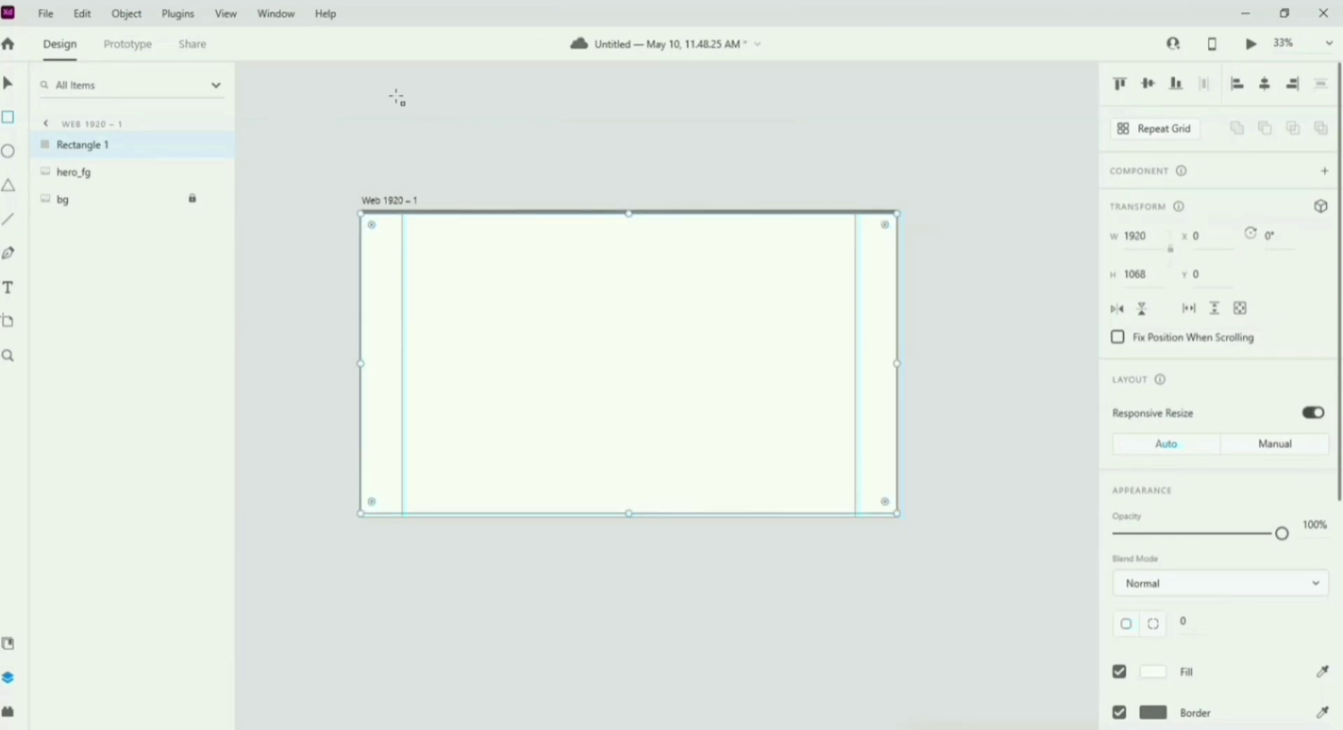
pyautogui.click(10, 85)
pyautogui.moveTo(629, 214); pyautogui.dragTo(633, 215)
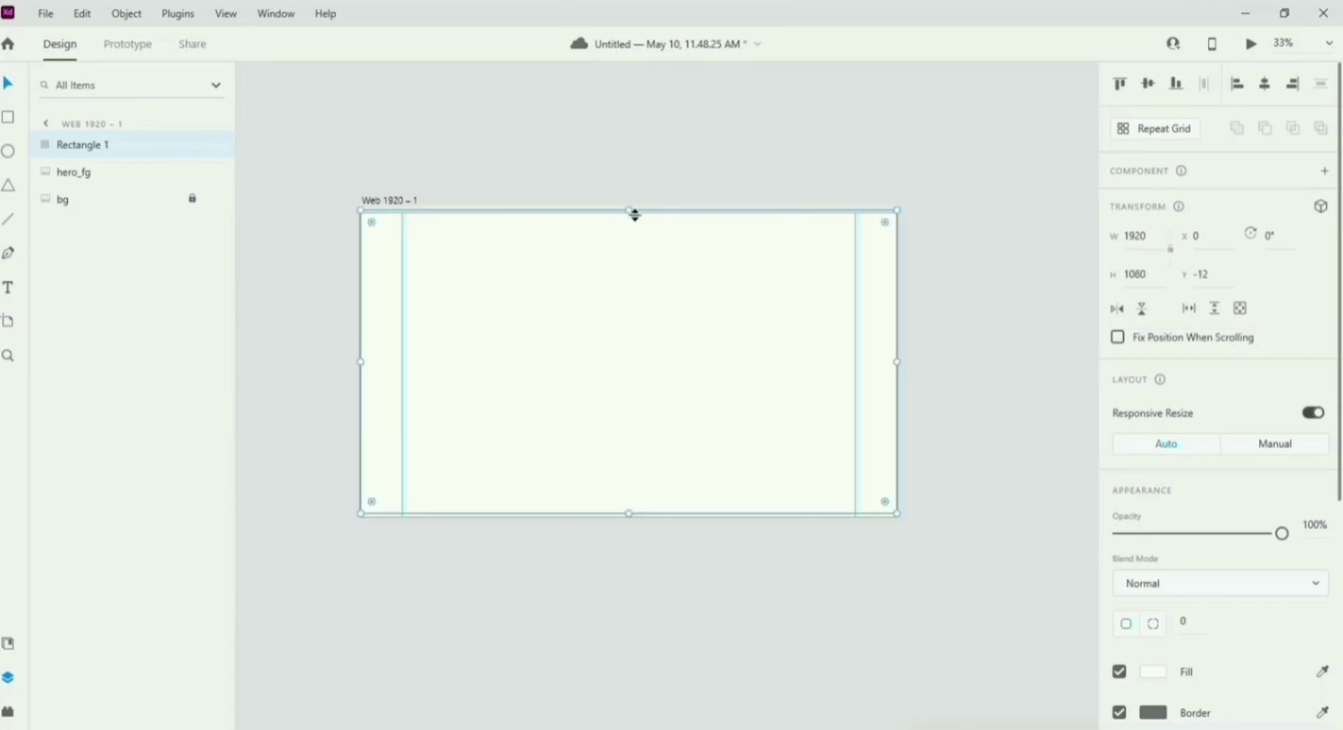
# Step: Change the rectangle's fill to a linear gradient running horizontally across the middle, with gray on the left and white on the right
pyautogui.scroll(-4, 1340, 560)
pyautogui.scroll(-1, 1340, 559)
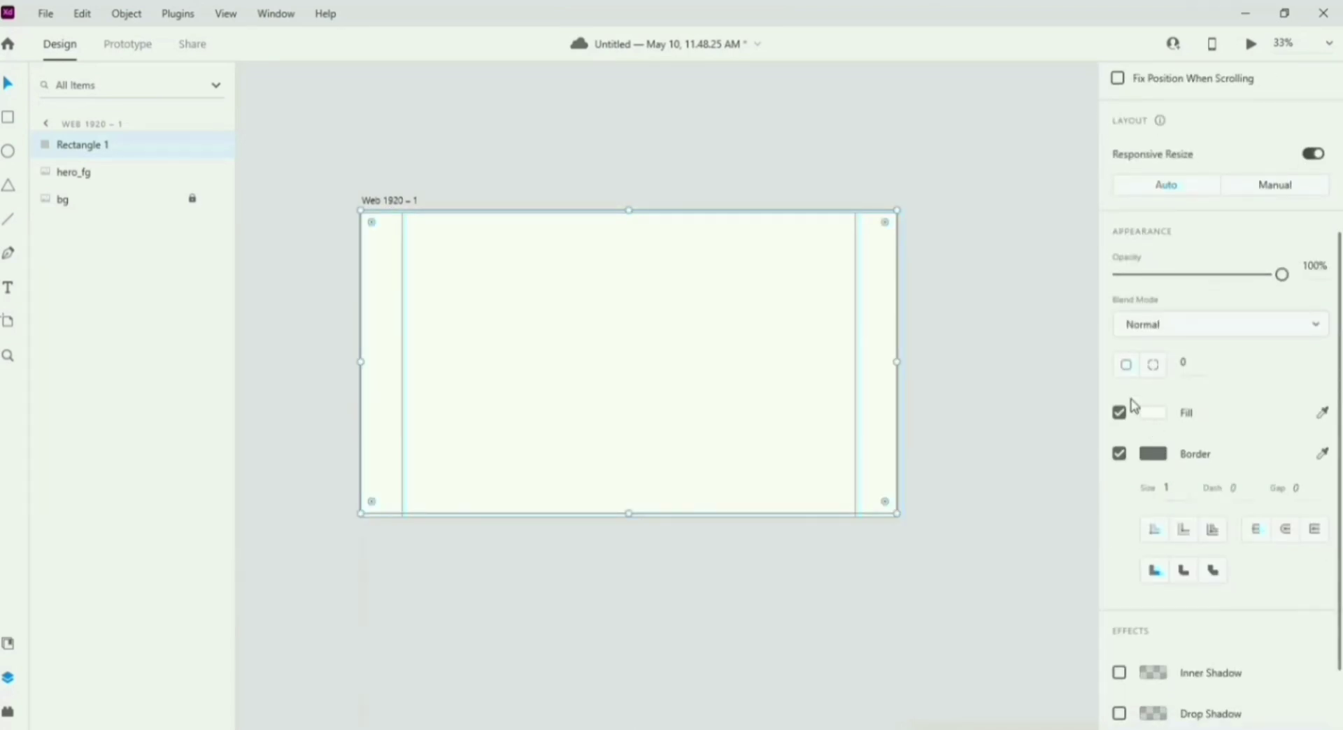
pyautogui.click(1147, 416)
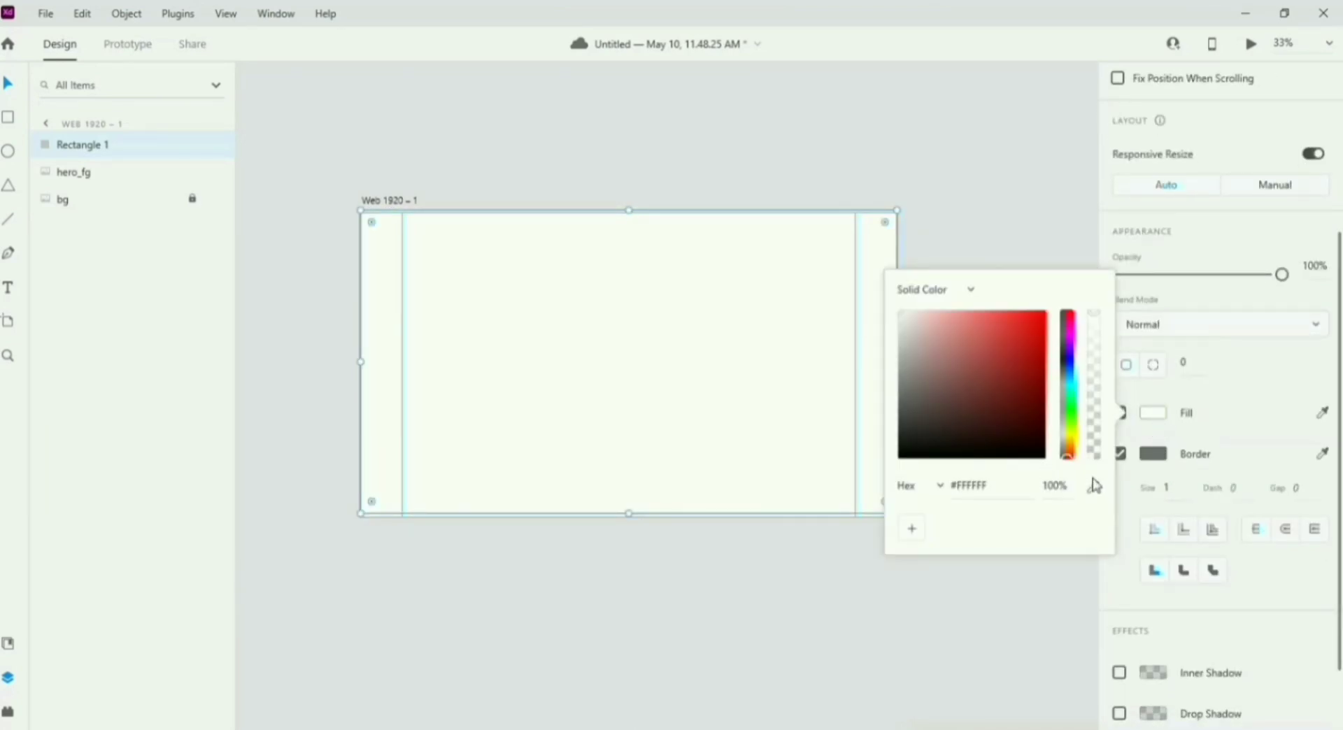
pyautogui.click(971, 294)
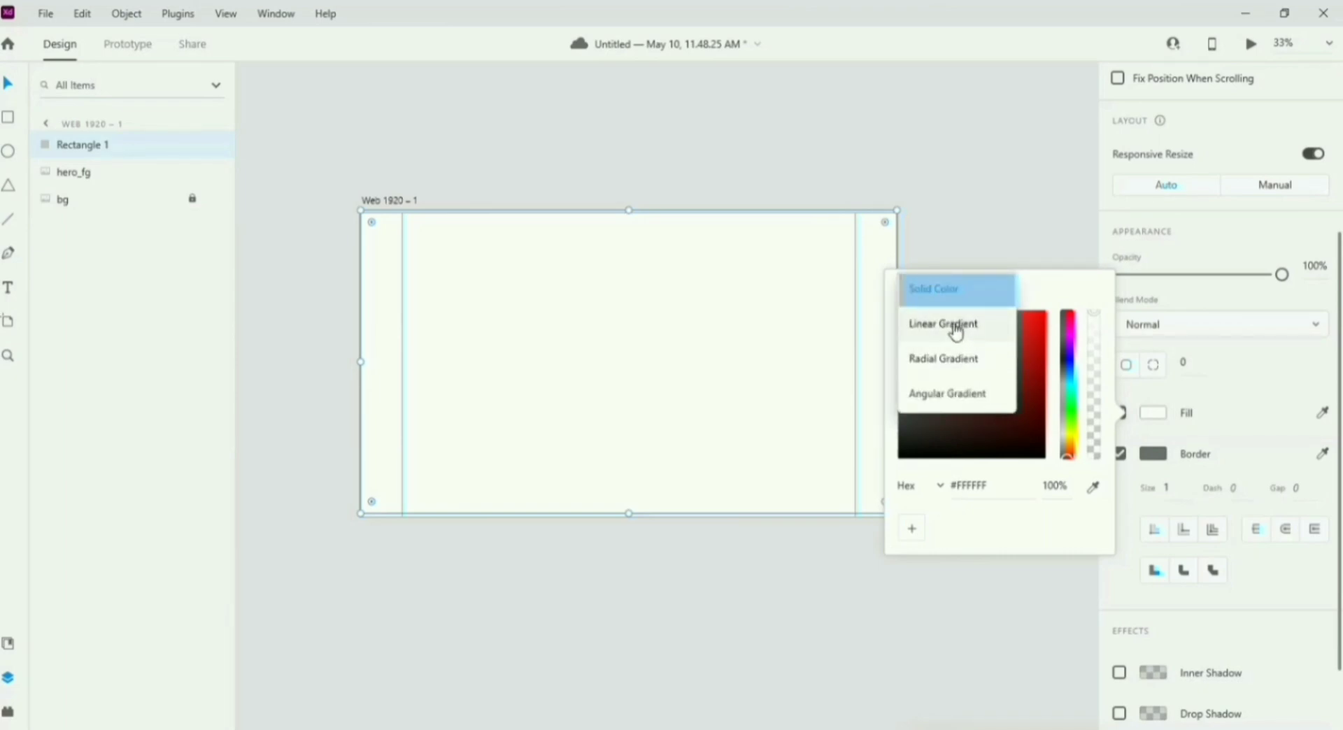
pyautogui.click(954, 331)
pyautogui.moveTo(628, 217); pyautogui.dragTo(760, 417)
pyautogui.moveTo(628, 516); pyautogui.dragTo(564, 398)
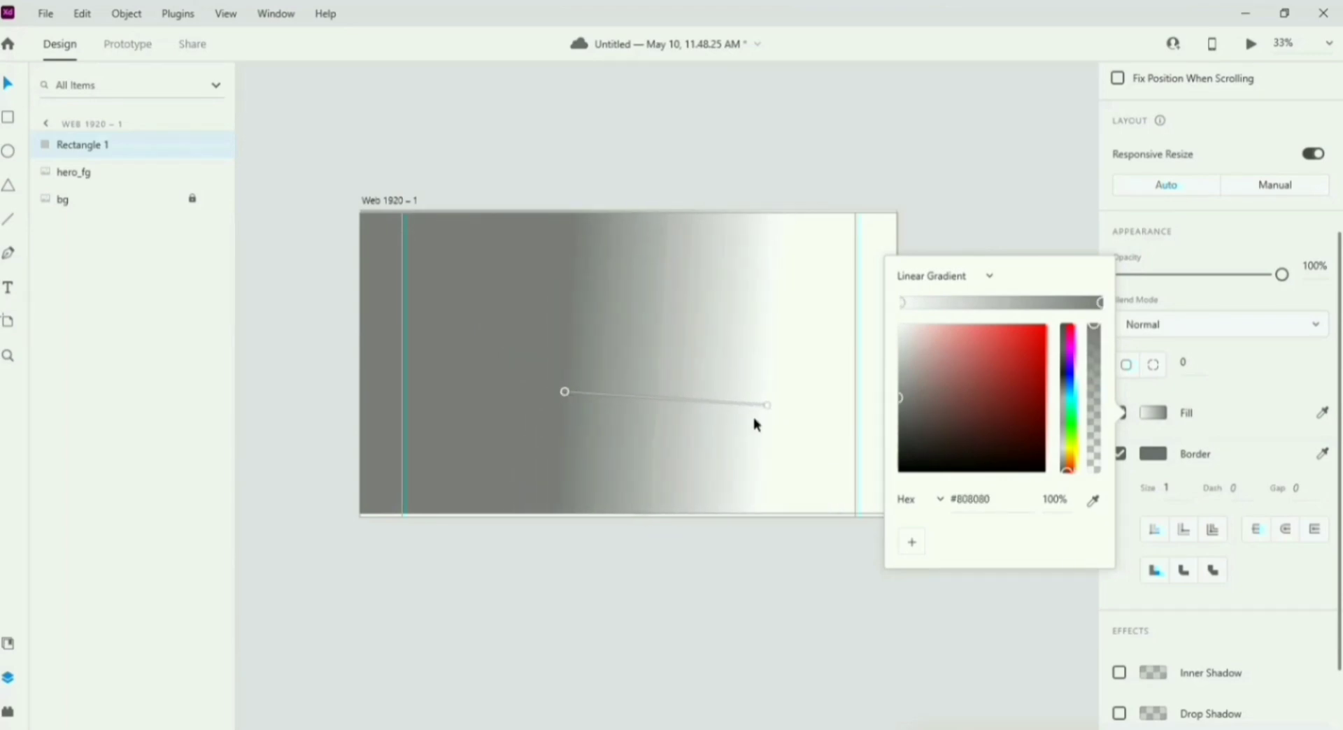
pyautogui.moveTo(769, 406); pyautogui.dragTo(663, 394)
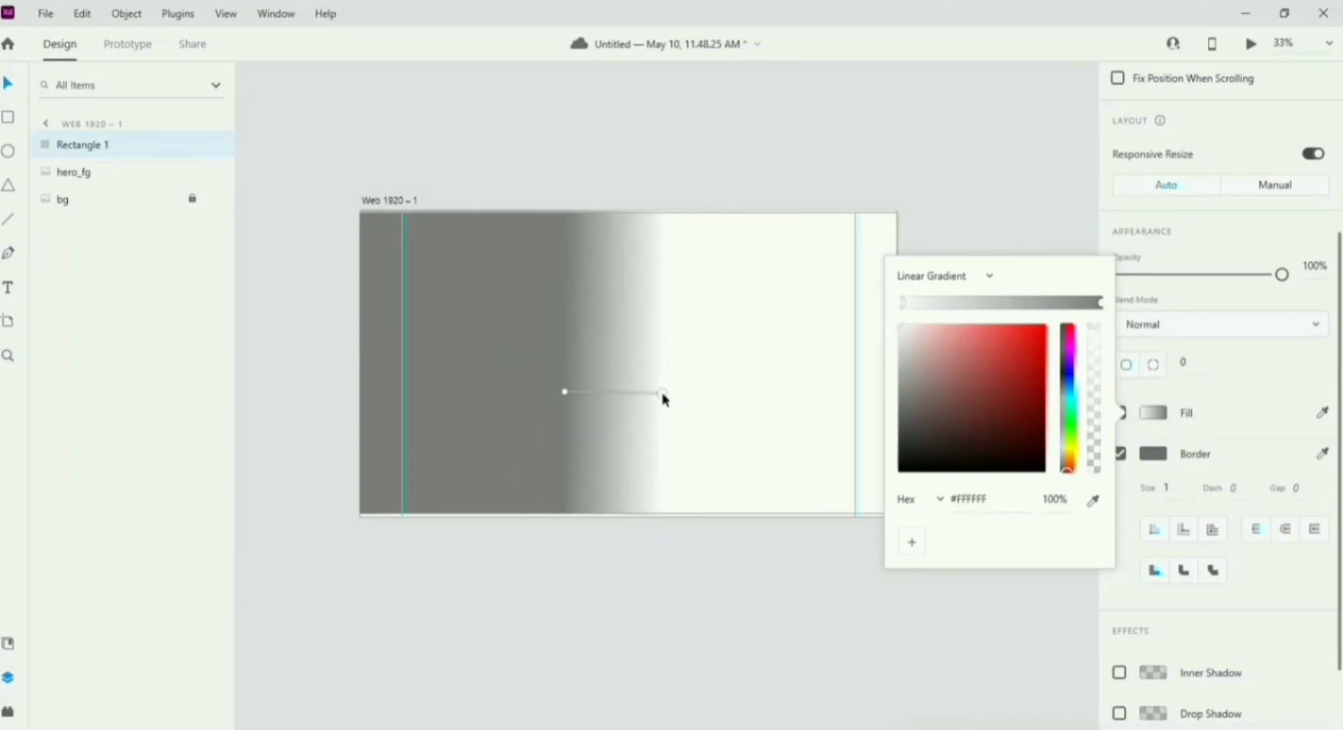
# Step: Set the gradient's gray stop to near-black #0E0D0D and lower the white stop's opacity to 25%
pyautogui.click(566, 394)
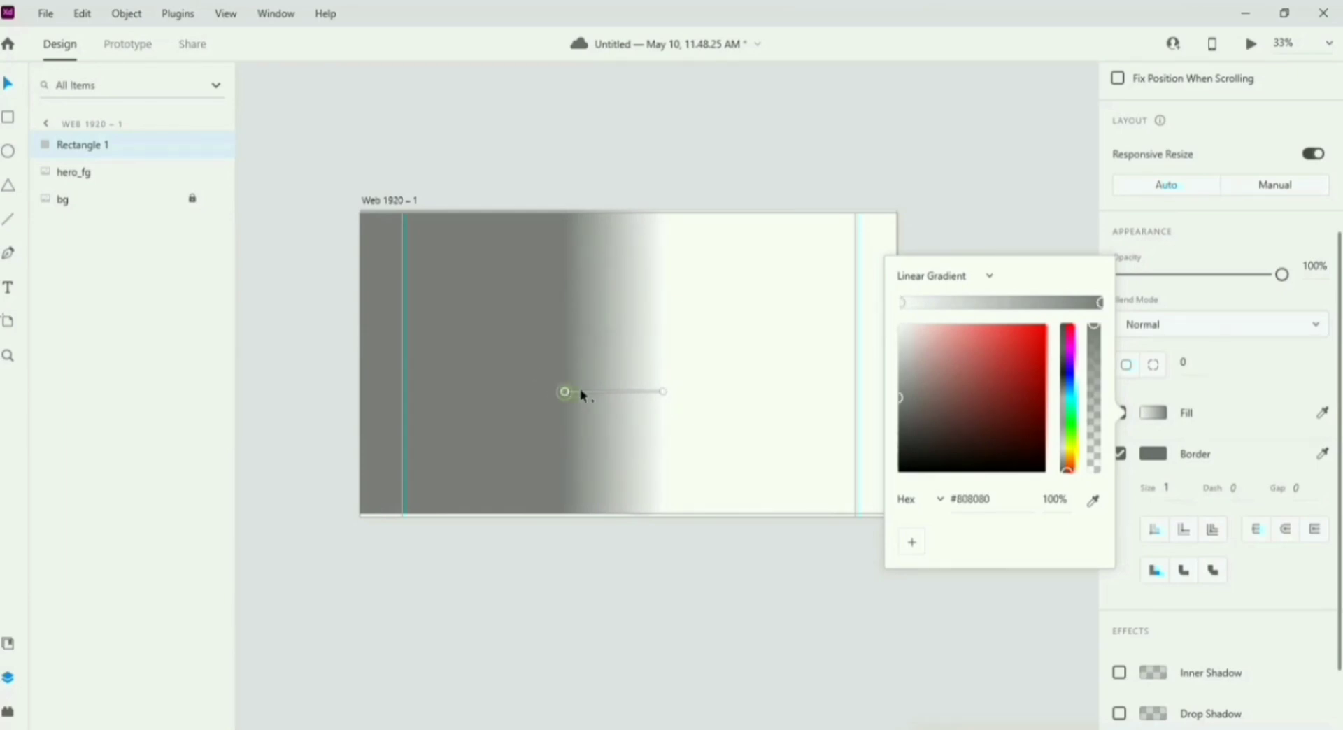
pyautogui.moveTo(910, 401); pyautogui.dragTo(907, 474)
pyautogui.click(806, 405)
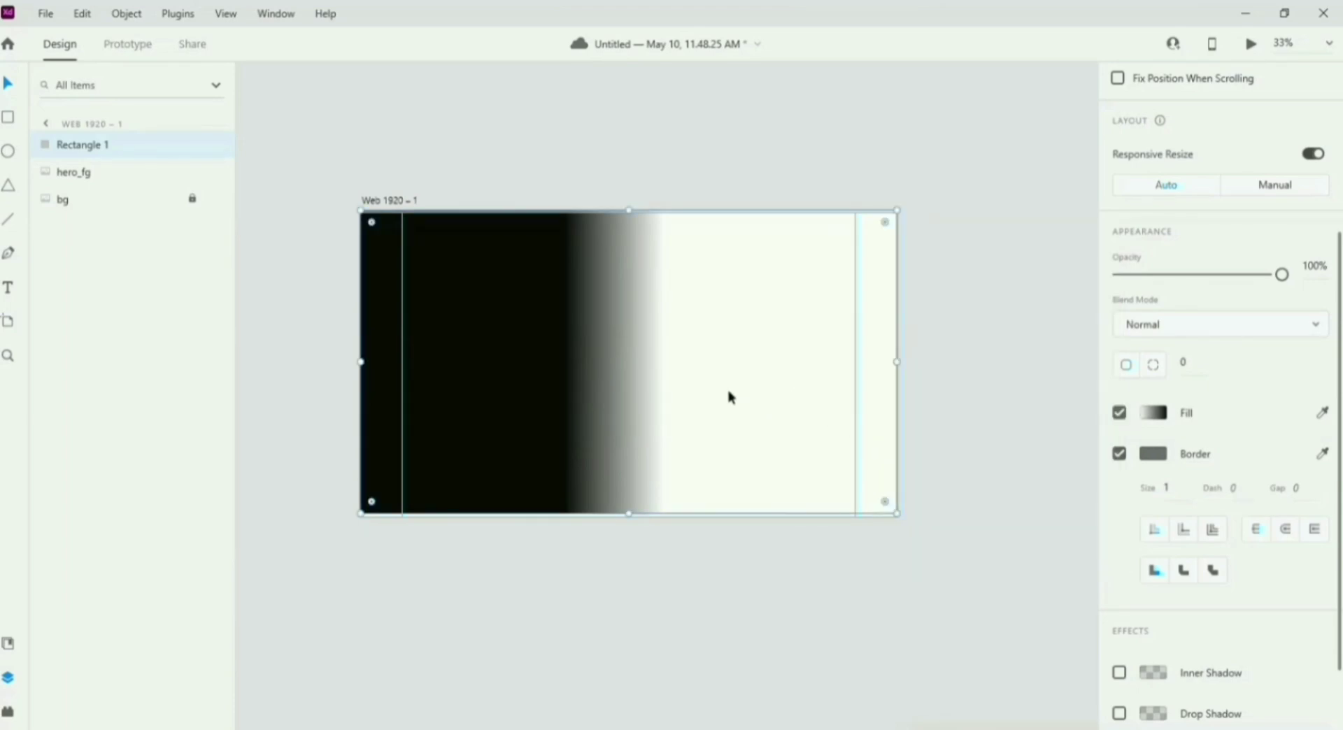
pyautogui.click(1153, 413)
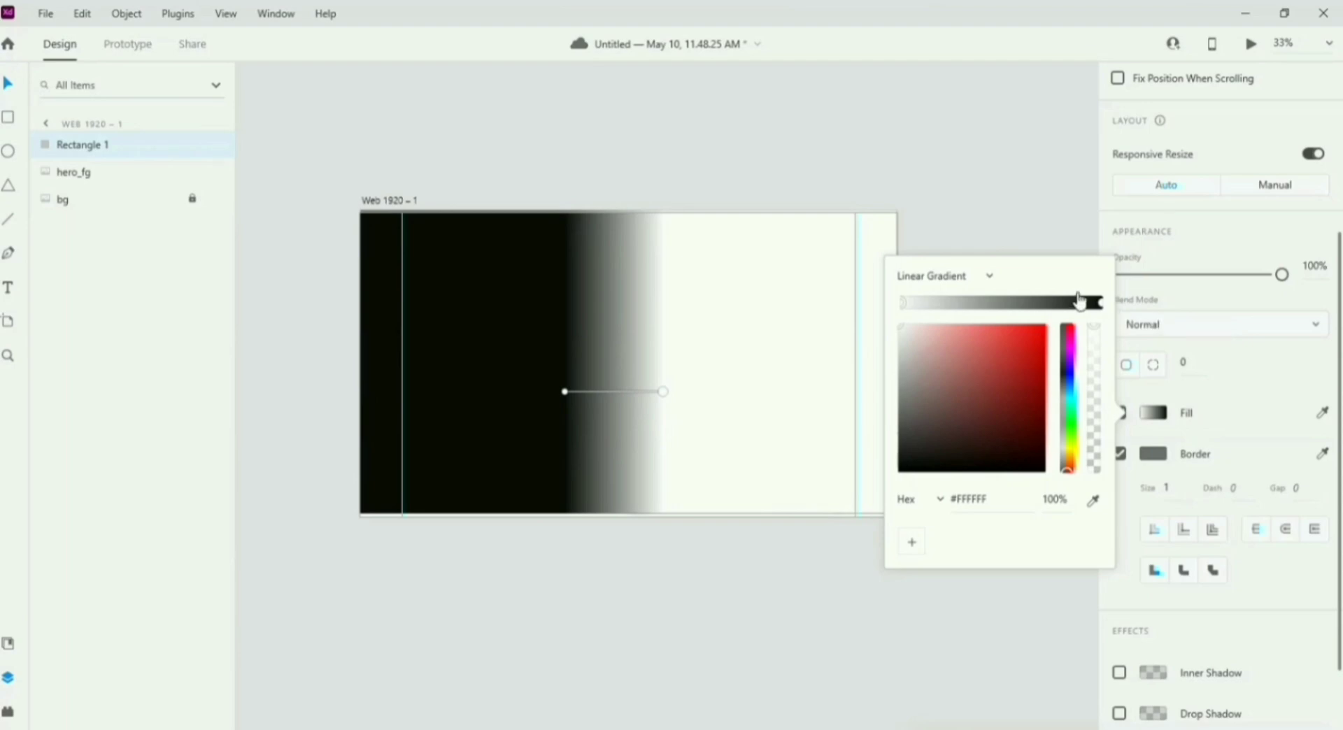
pyautogui.moveTo(1095, 348); pyautogui.dragTo(1098, 445)
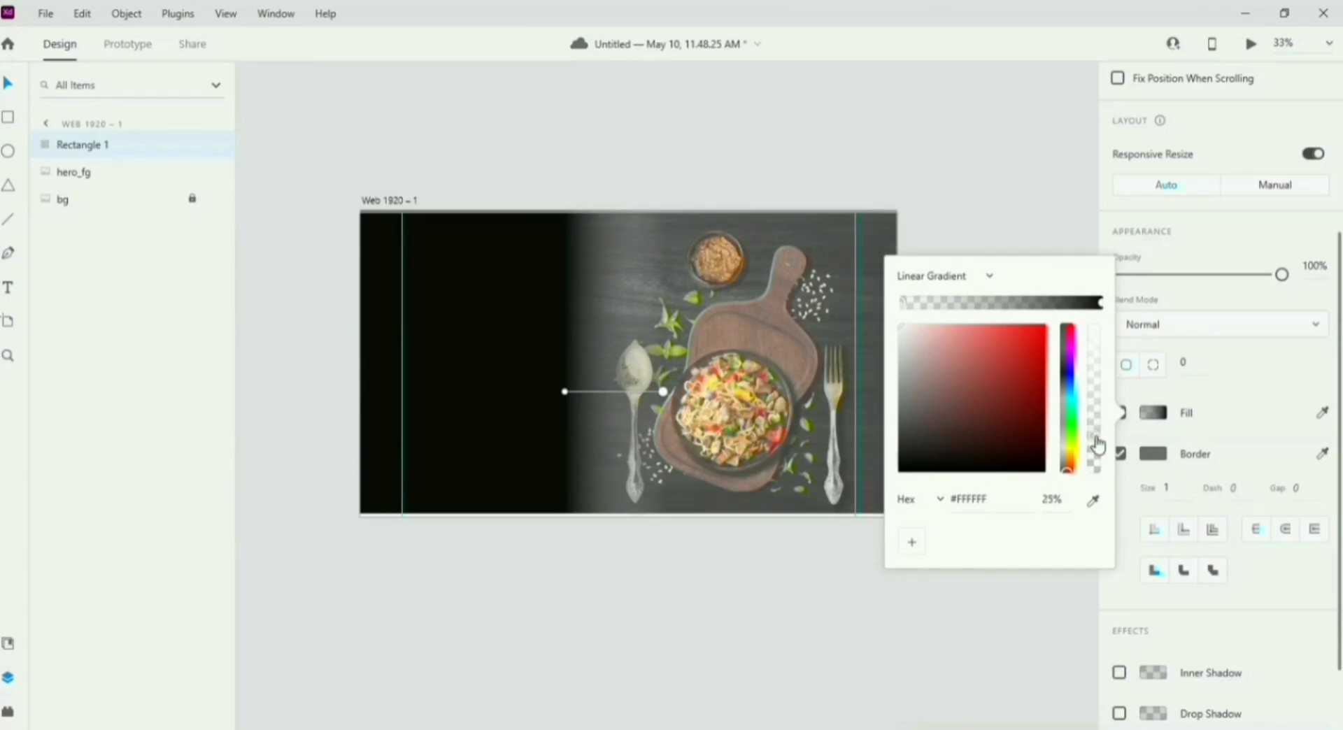
pyautogui.click(602, 388)
pyautogui.moveTo(602, 388); pyautogui.dragTo(626, 387)
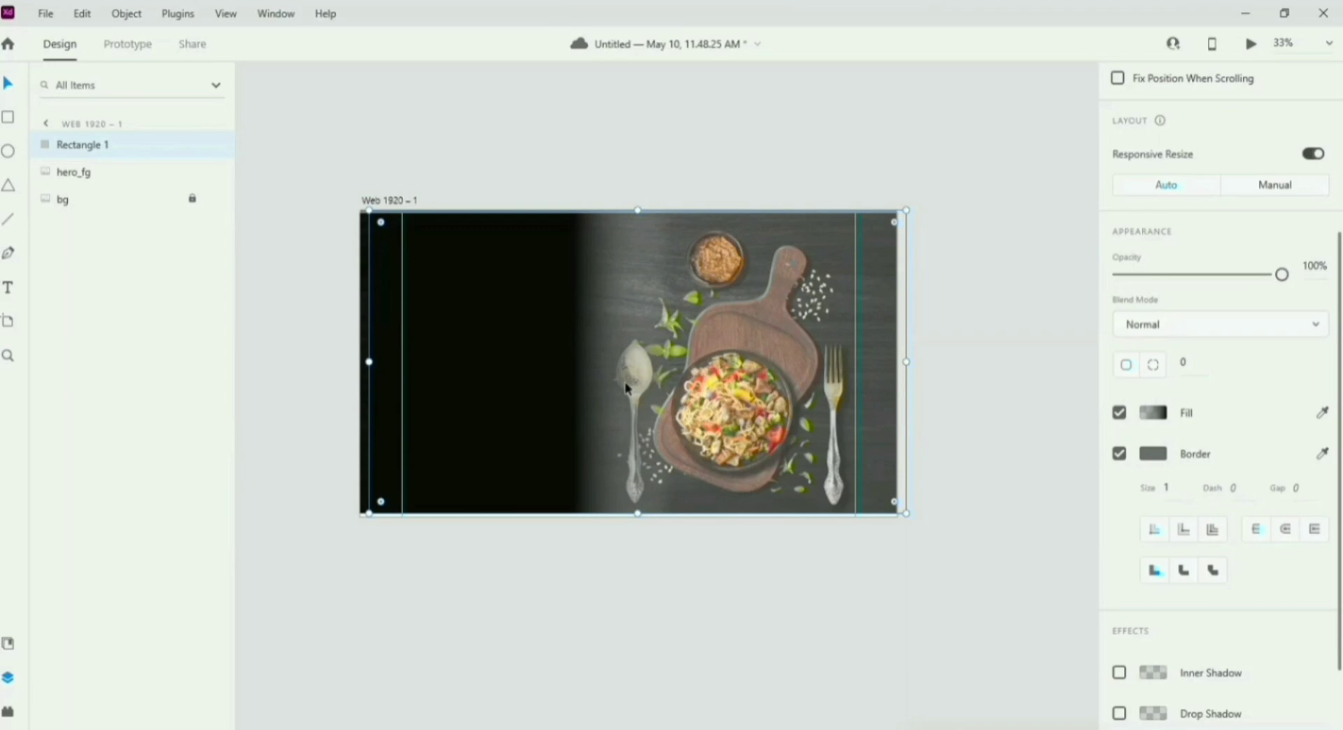
pyautogui.click(1119, 453)
pyautogui.click(1153, 412)
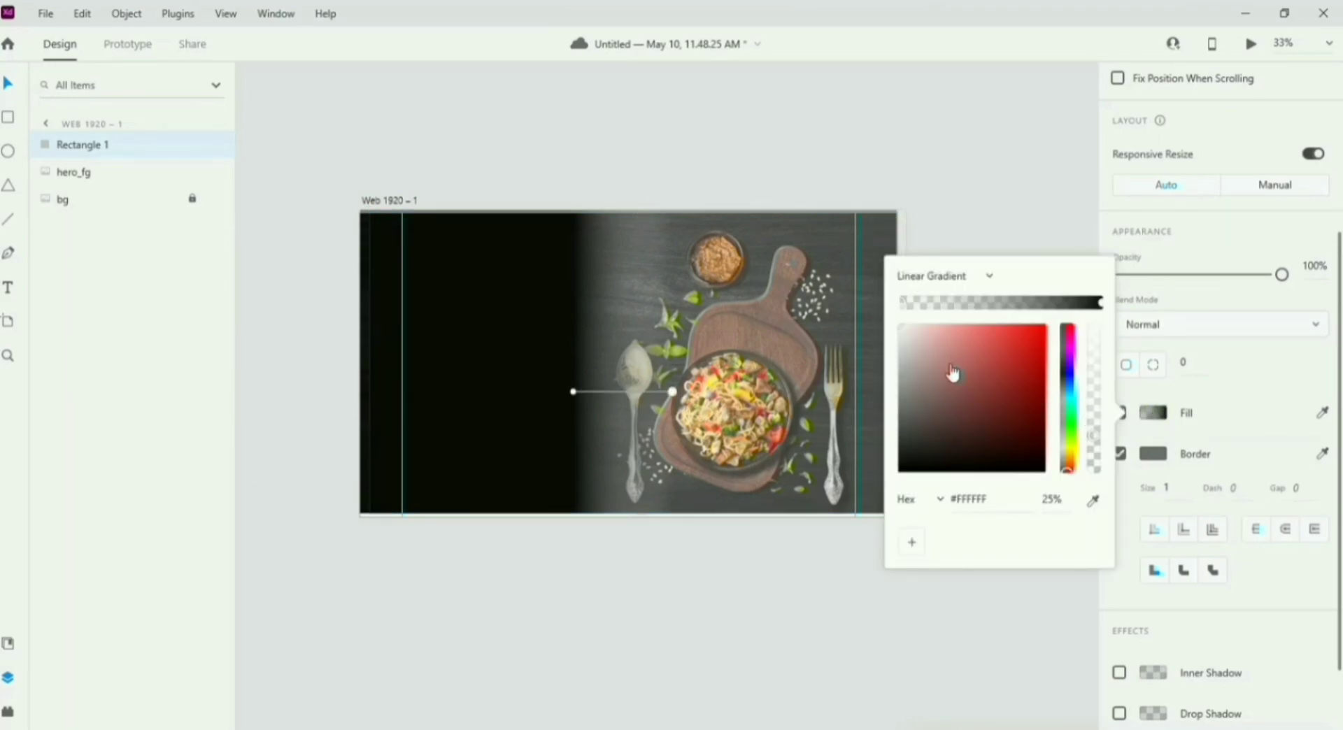
pyautogui.click(618, 380)
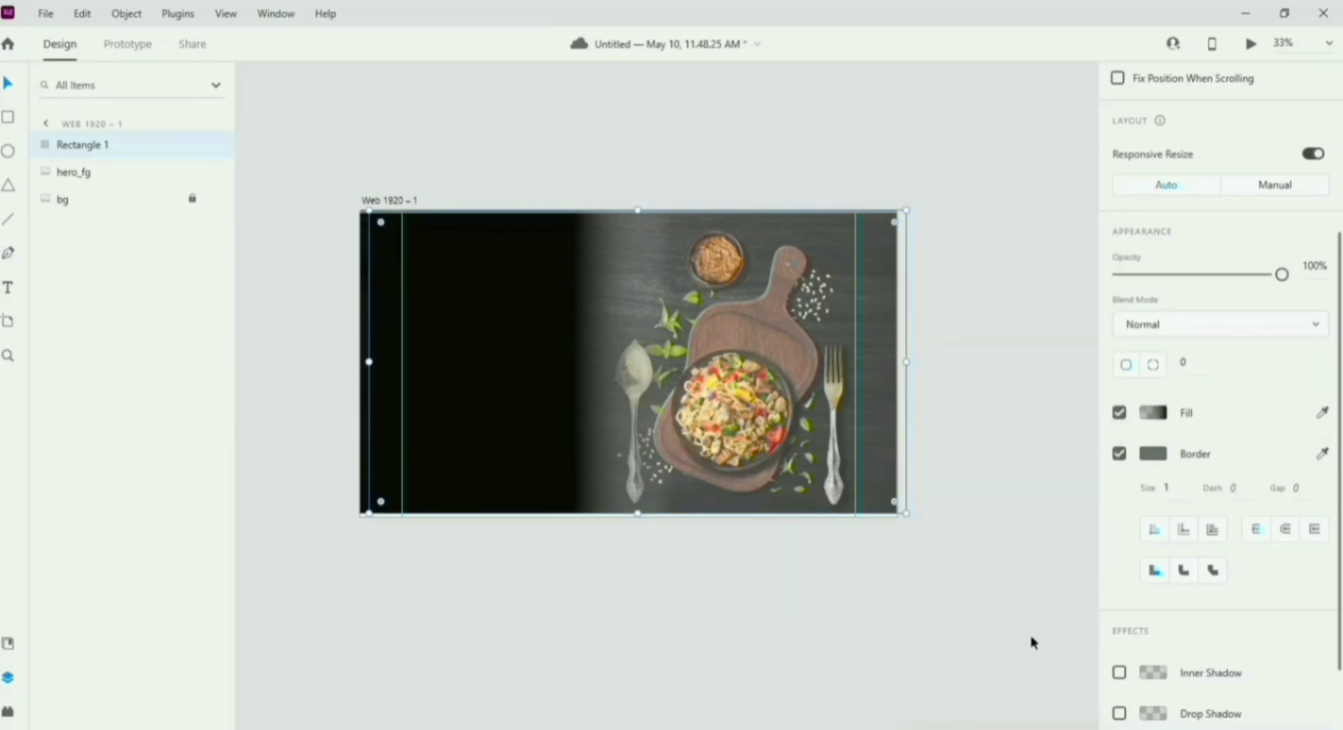
# Step: Try lowering the gradient's dark stop to 20% opacity
pyautogui.click(1153, 412)
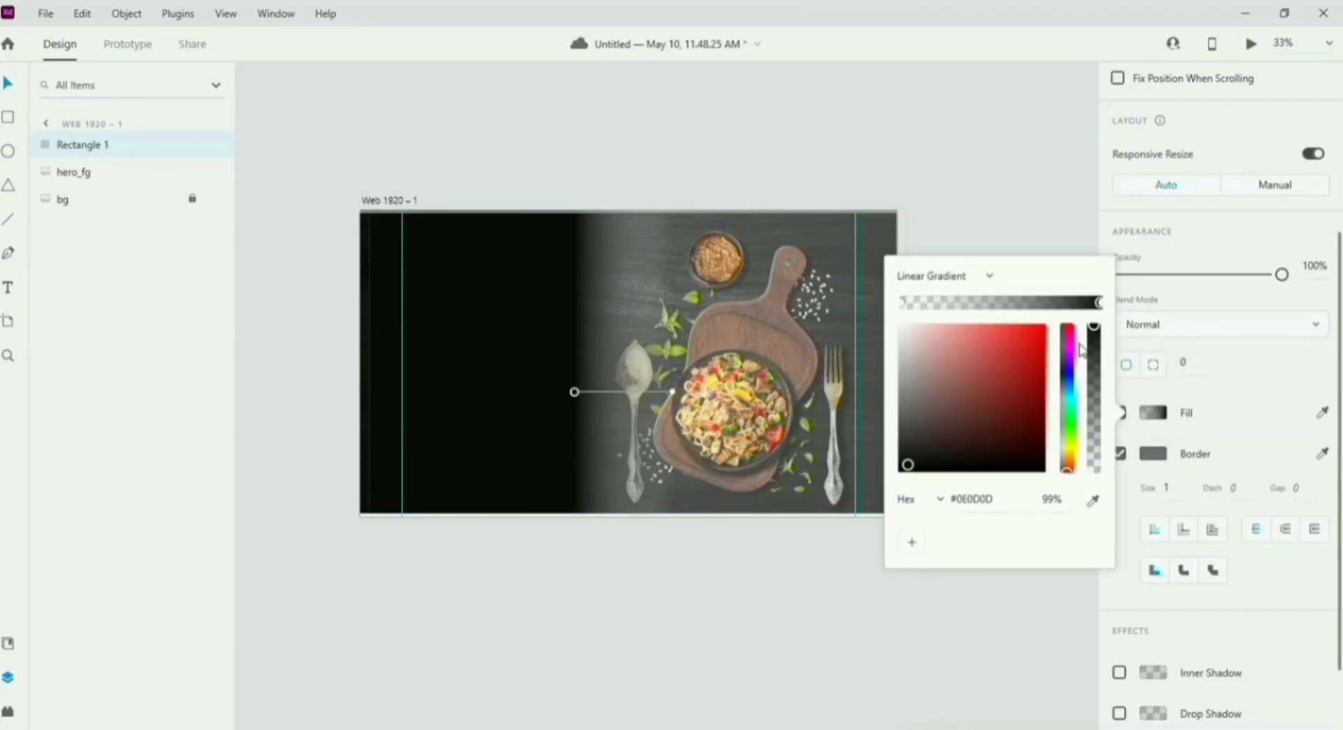
pyautogui.moveTo(1097, 340); pyautogui.dragTo(1094, 454)
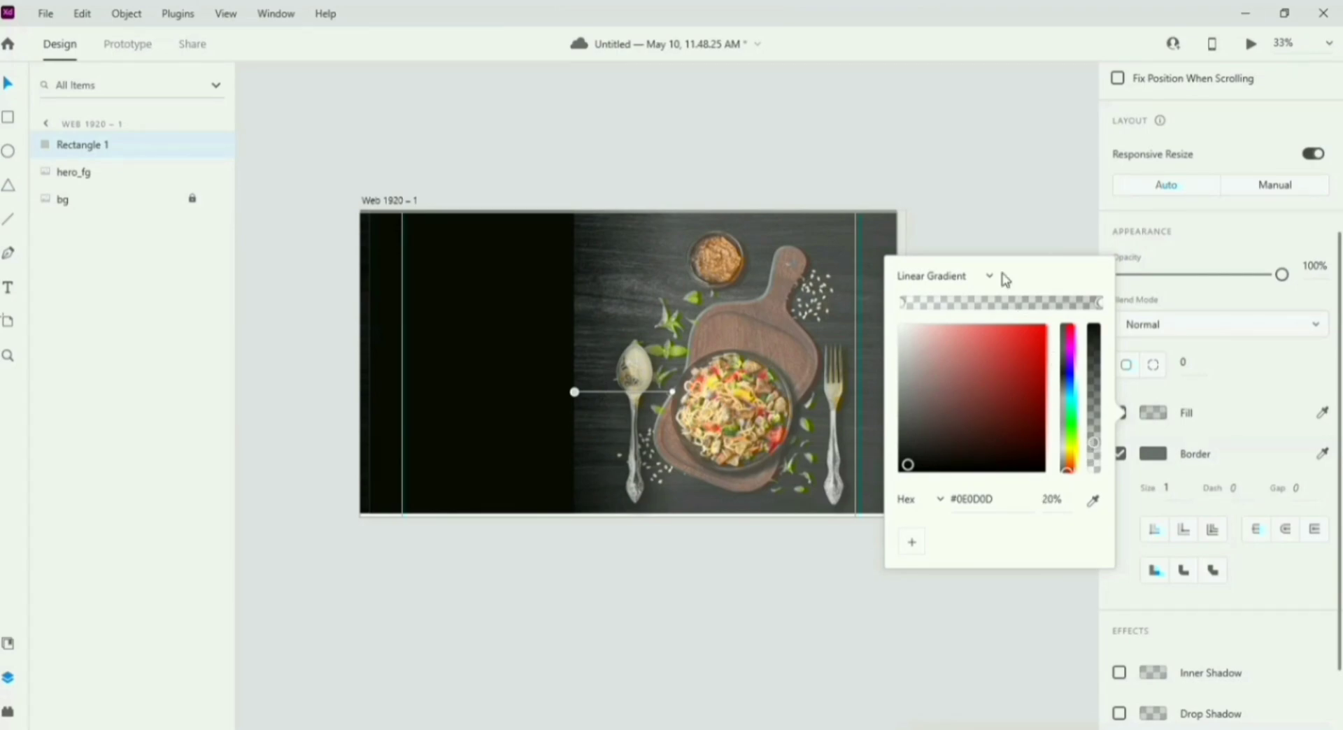
pyautogui.click(963, 204)
pyautogui.click(963, 204)
pyautogui.click(545, 401)
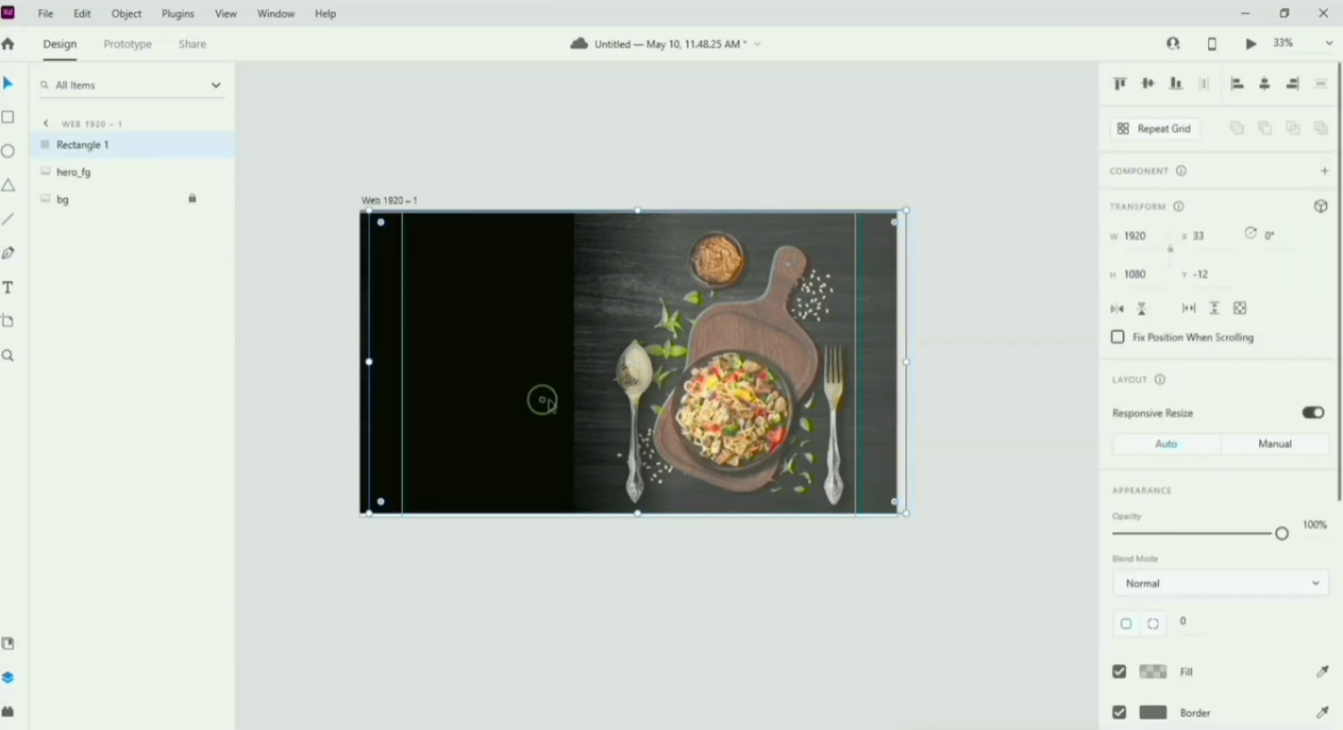
# Step: Undo the dark stop's opacity change and the rectangle's sideways shift
pyautogui.click(1153, 671)
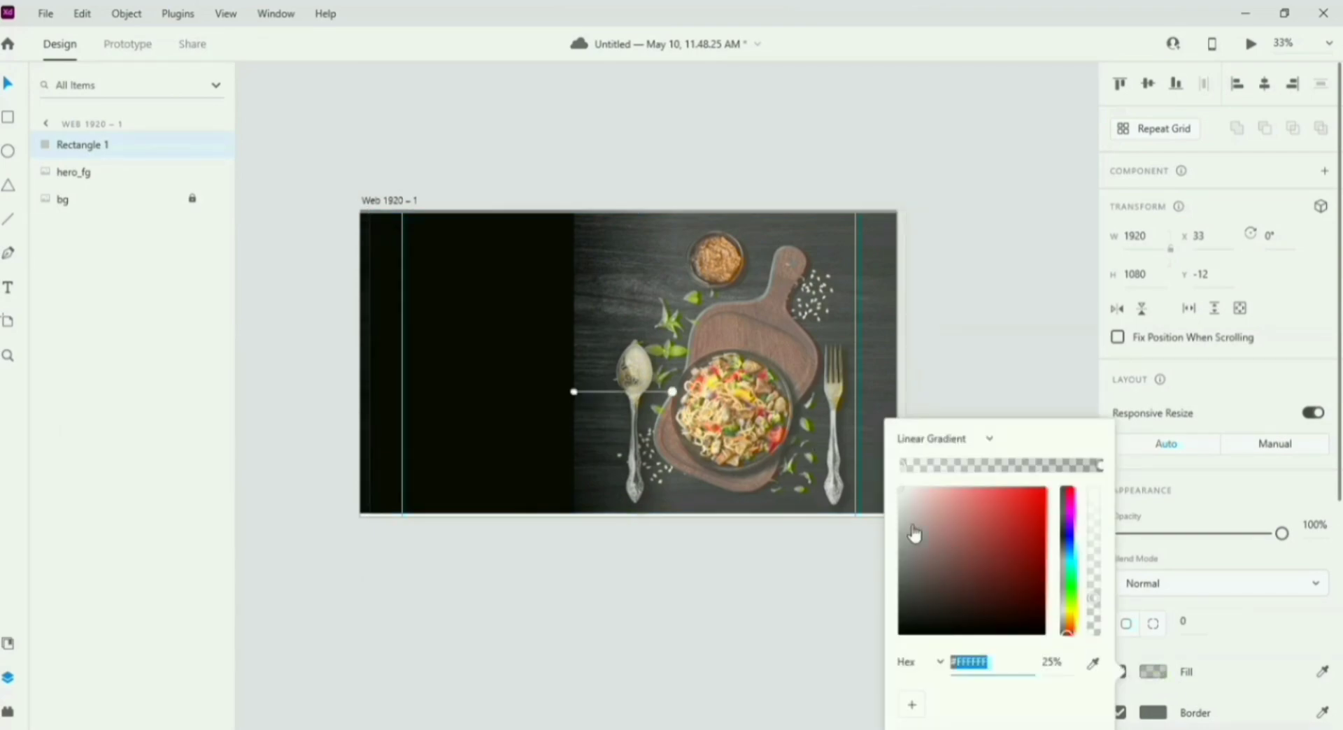
pyautogui.click(573, 392)
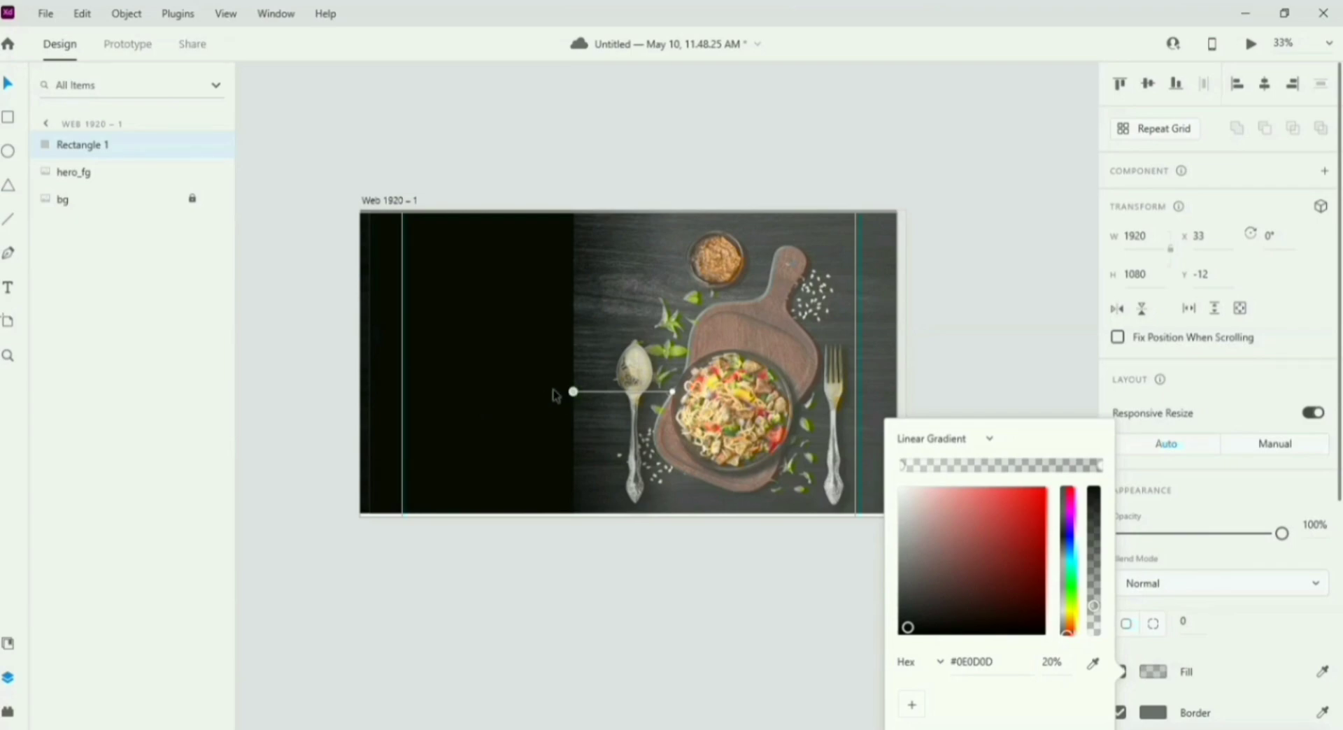
pyautogui.press('Escape')
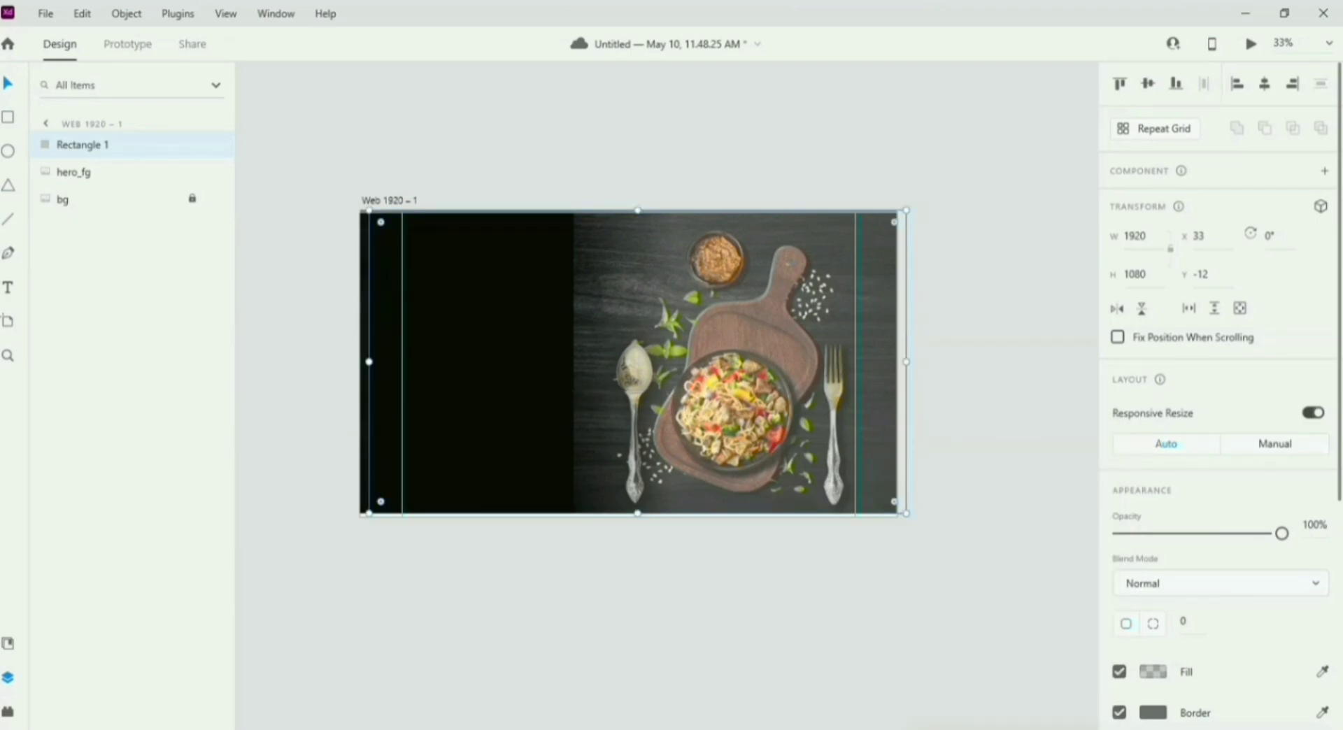
pyautogui.hotkey('ctrl', 'z')
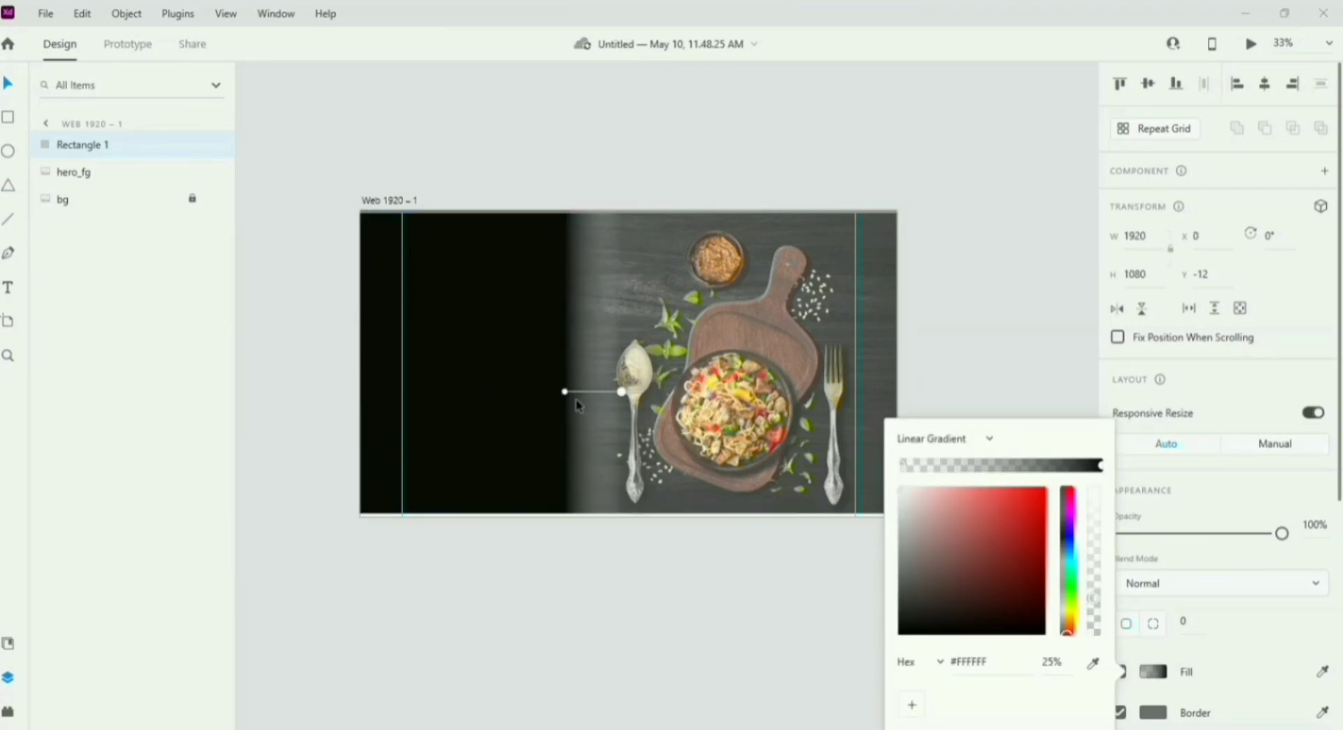
# Step: Move the gradient's dark stop to the rectangle's left edge and set its opacity to 46%
pyautogui.moveTo(564, 391); pyautogui.dragTo(371, 390)
pyautogui.moveTo(1094, 489); pyautogui.dragTo(1093, 567)
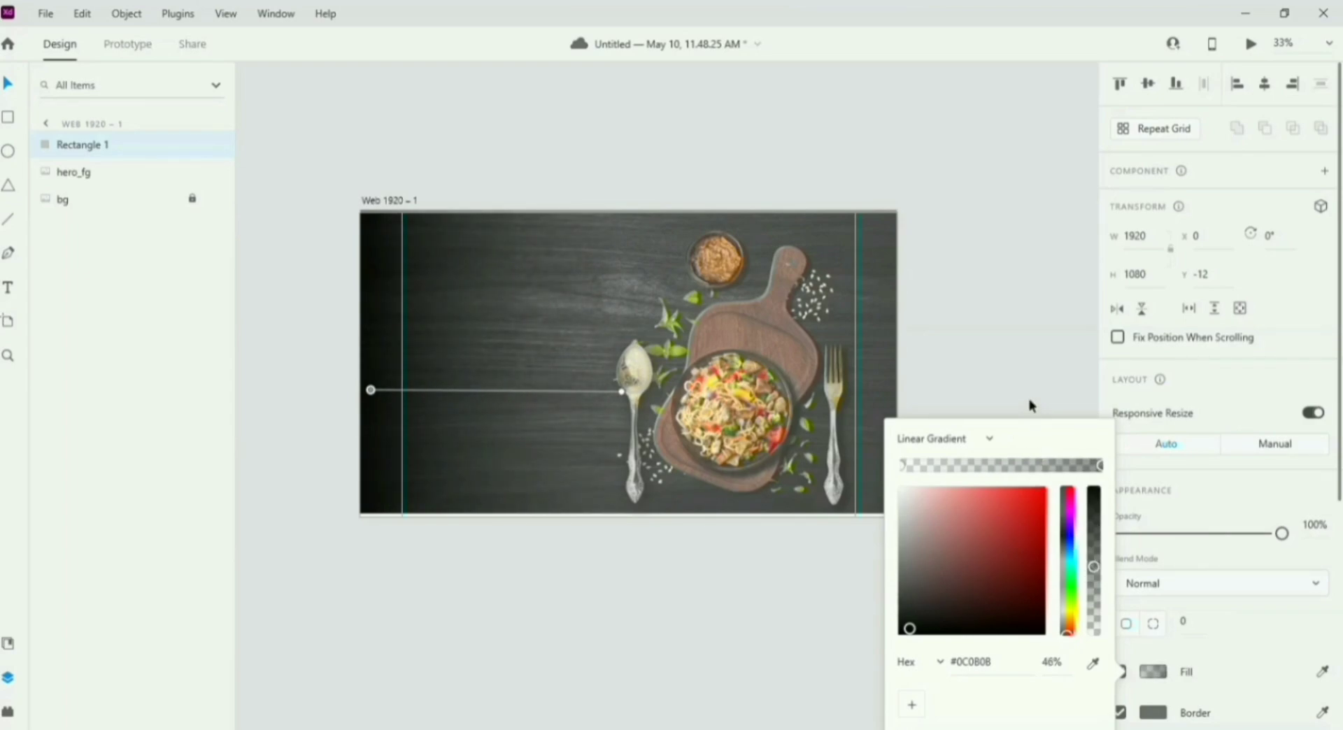
# Step: Lower the opacity of the overlay gradient's dark stop to about 35% and deselect the rectangle
pyautogui.moveTo(1094, 567); pyautogui.dragTo(1096, 588)
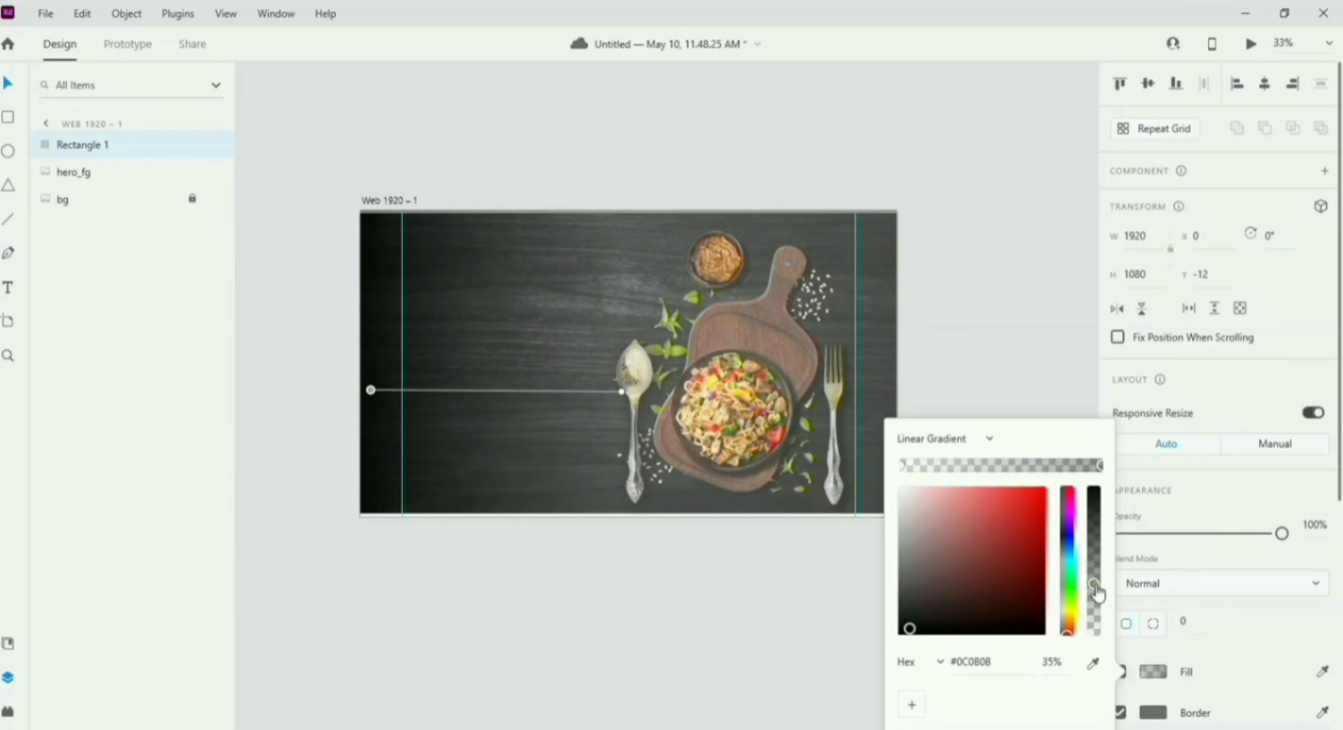
pyautogui.click(1004, 390)
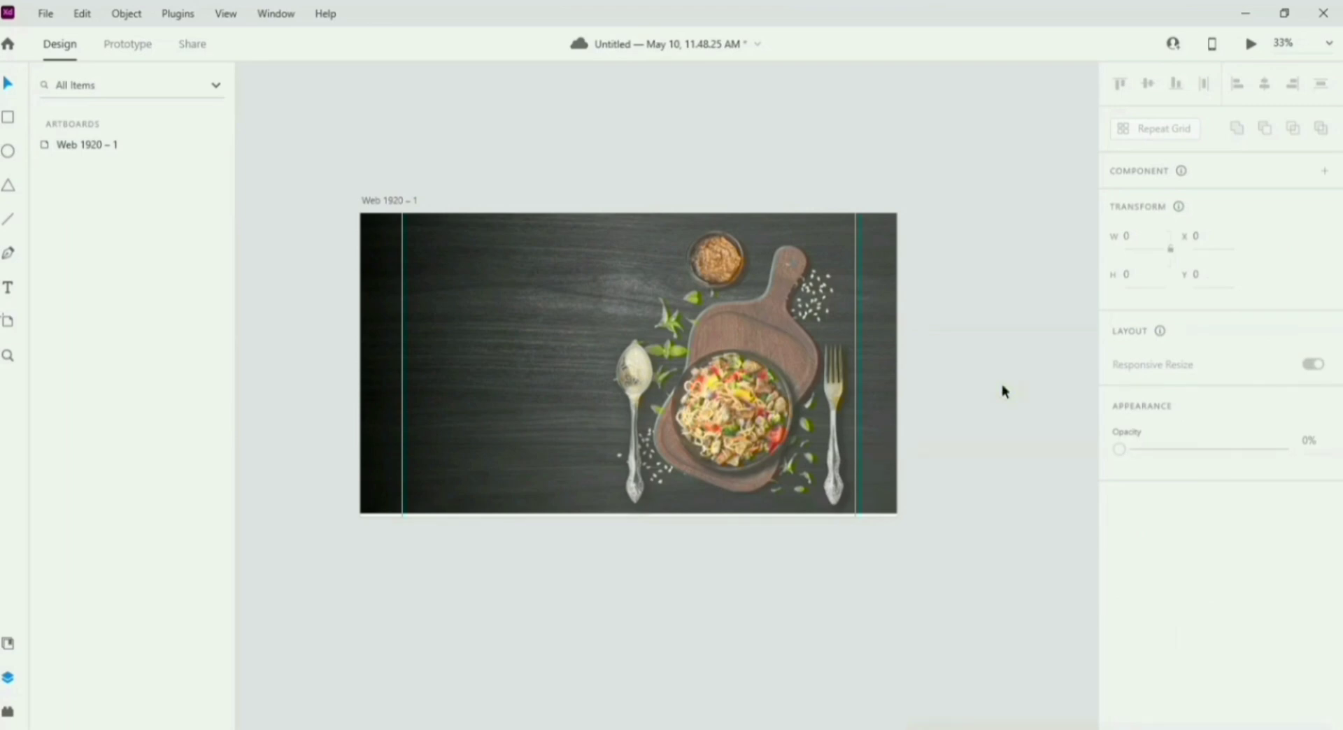
pyautogui.hotkey('ctrl', '0')
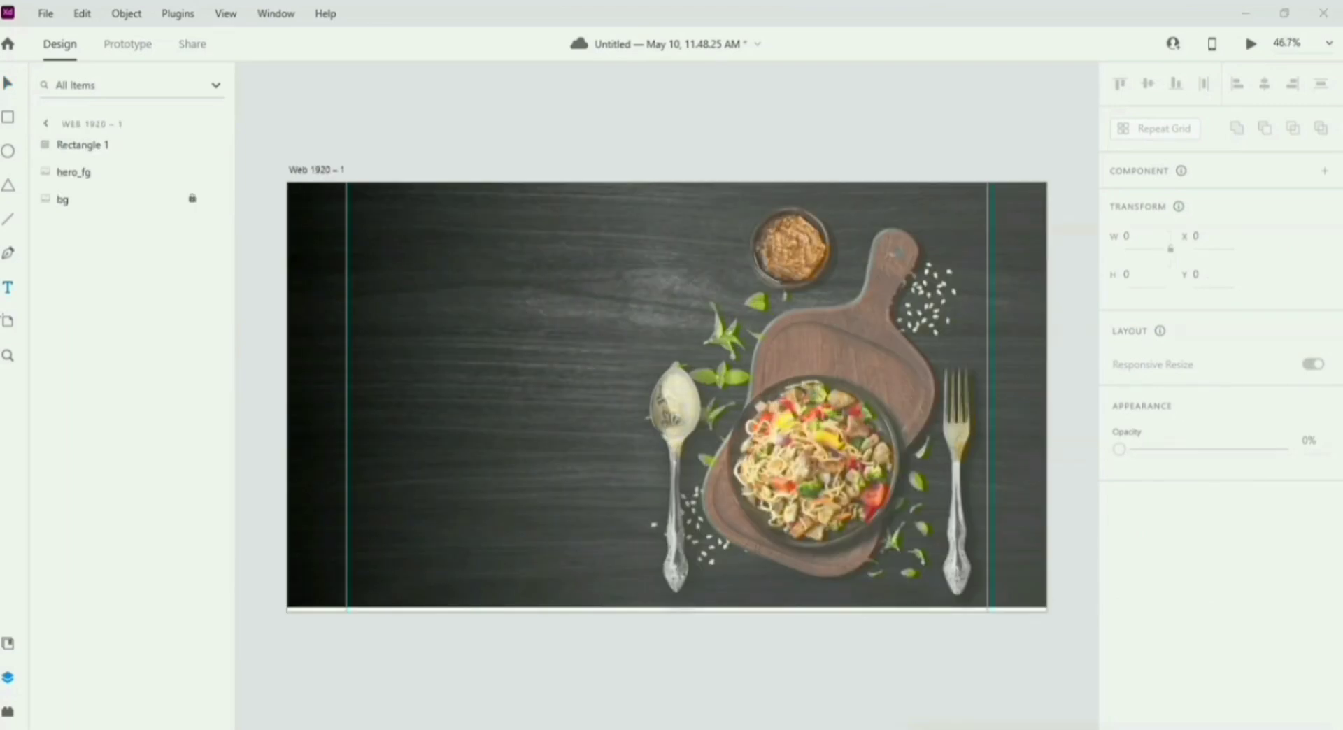
# Step: Try to fill a new text area of about 560 by 276 beside the food image with Lorem Ipsum placeholder text
pyautogui.moveTo(377, 307); pyautogui.dragTo(601, 417)
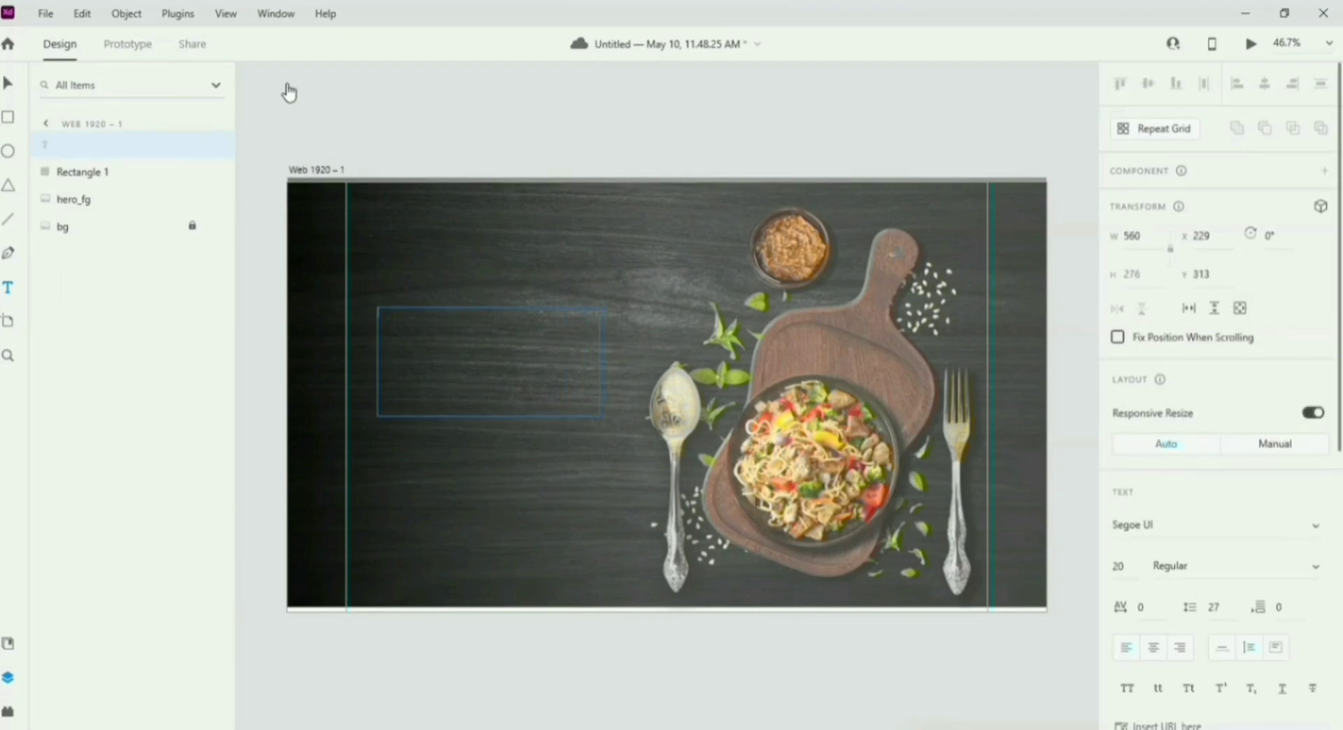
pyautogui.click(179, 16)
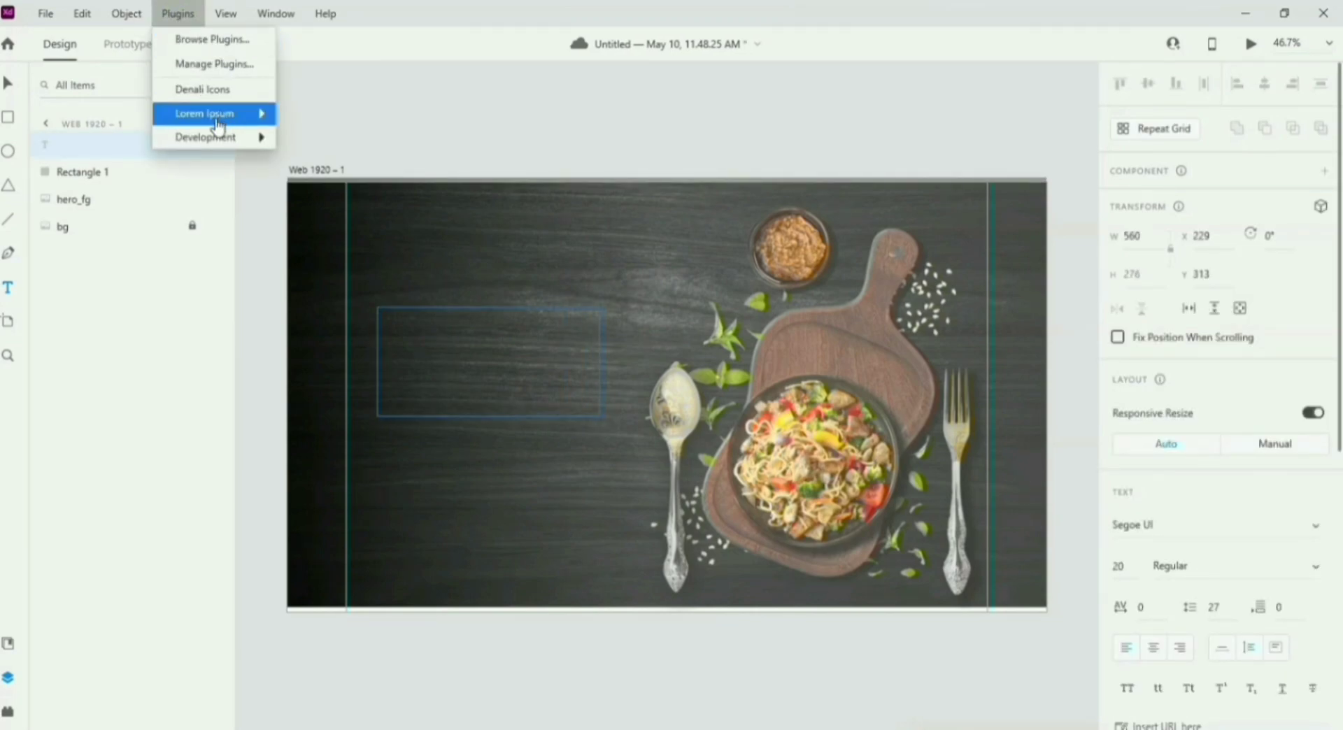
pyautogui.moveTo(234, 118)
pyautogui.click(348, 123)
pyautogui.click(177, 16)
pyautogui.click(178, 16)
pyautogui.click(179, 14)
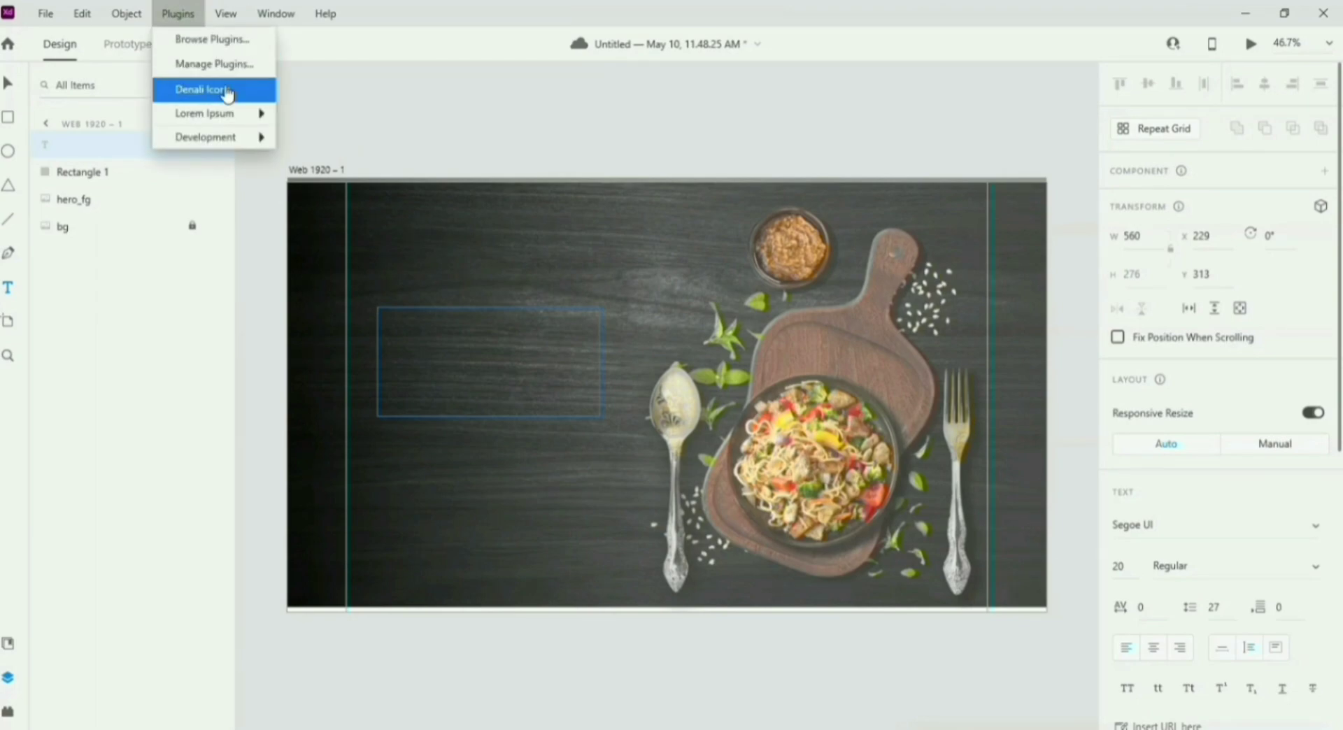
pyautogui.moveTo(225, 113)
pyautogui.click(357, 145)
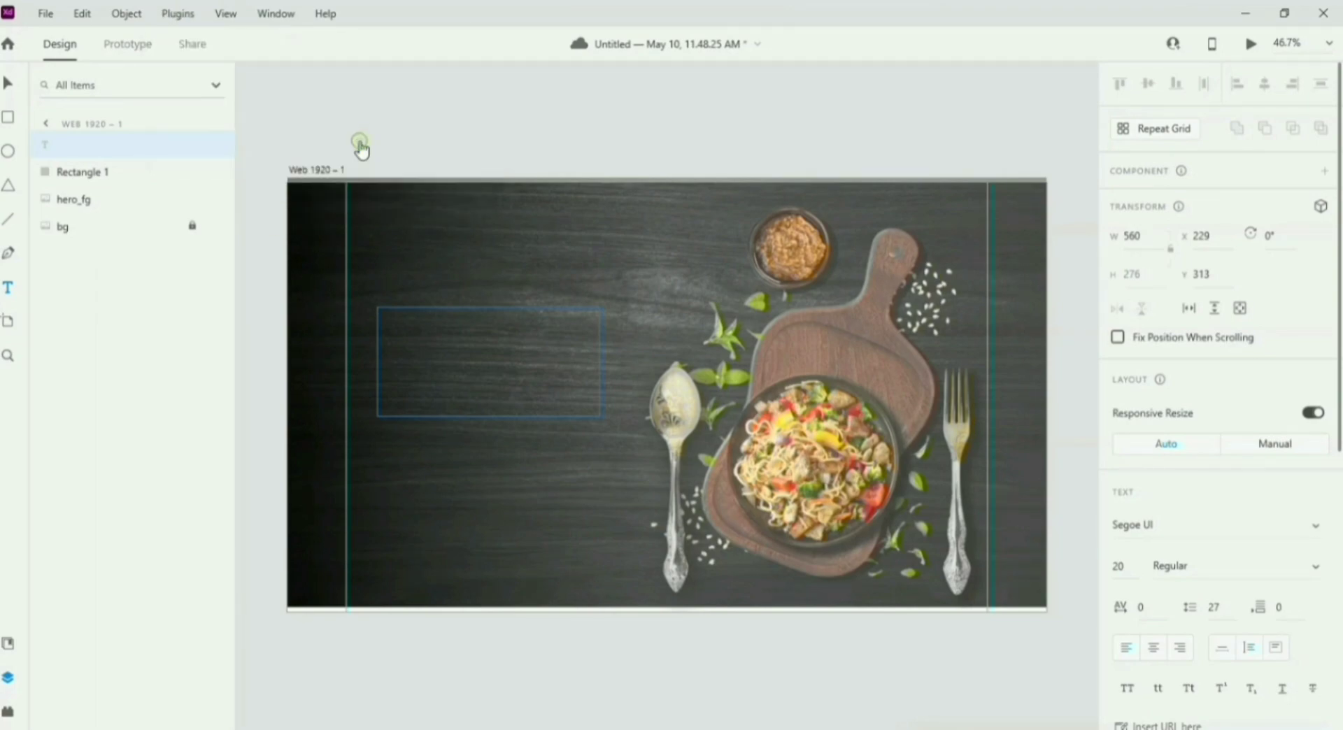
pyautogui.click(399, 323)
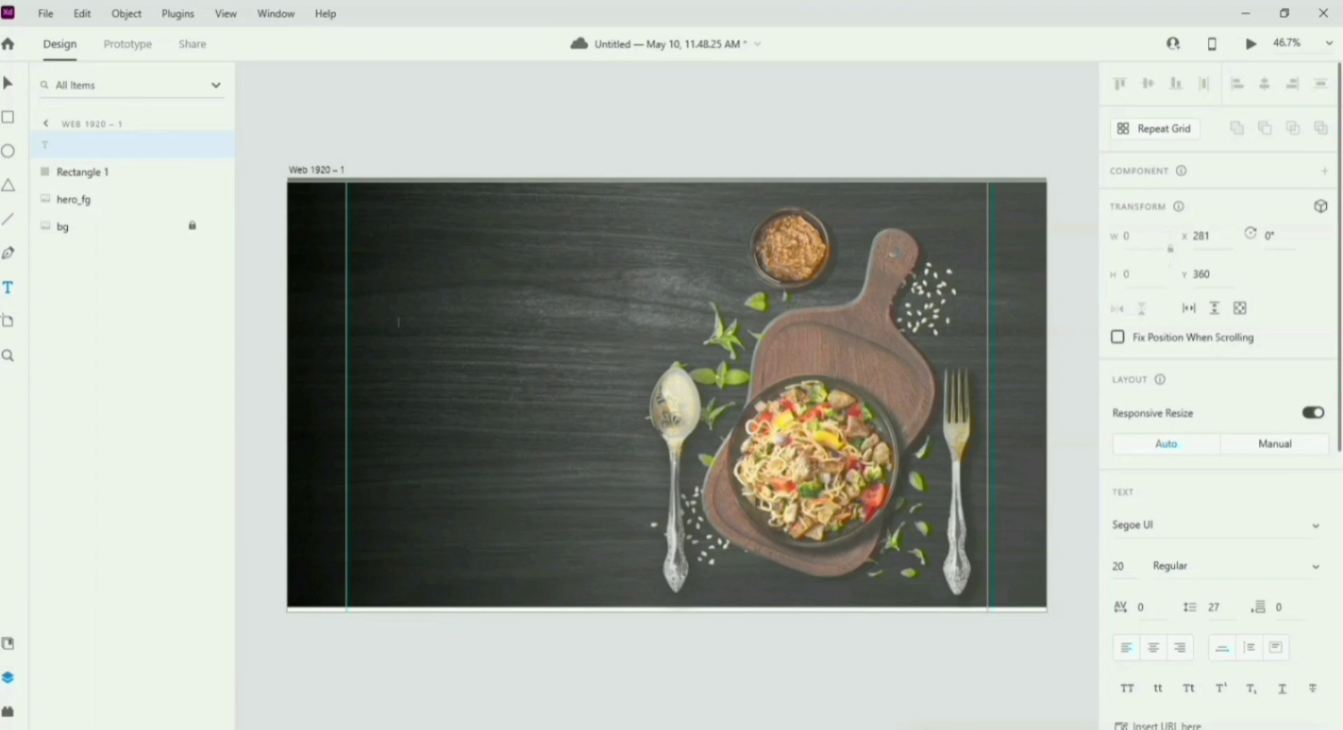
pyautogui.press('Escape')
pyautogui.click(177, 13)
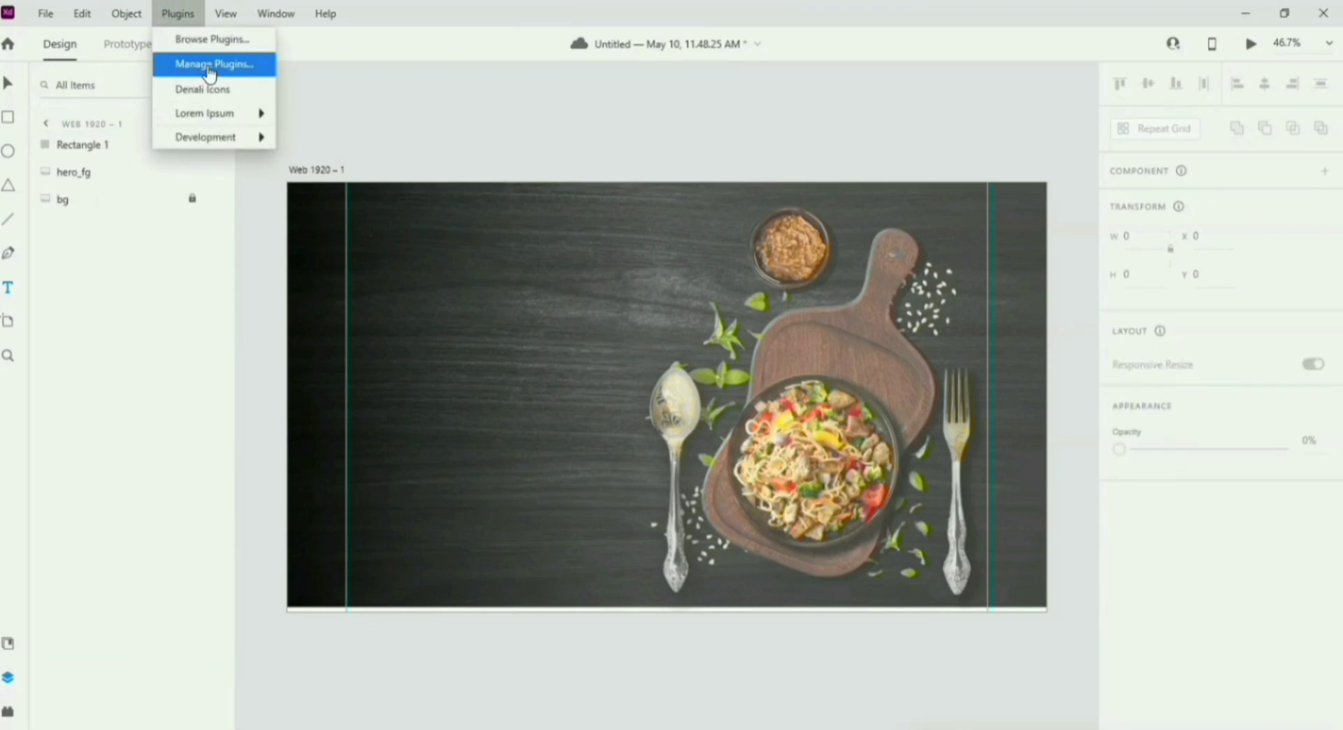
pyautogui.moveTo(238, 114)
pyautogui.click(300, 119)
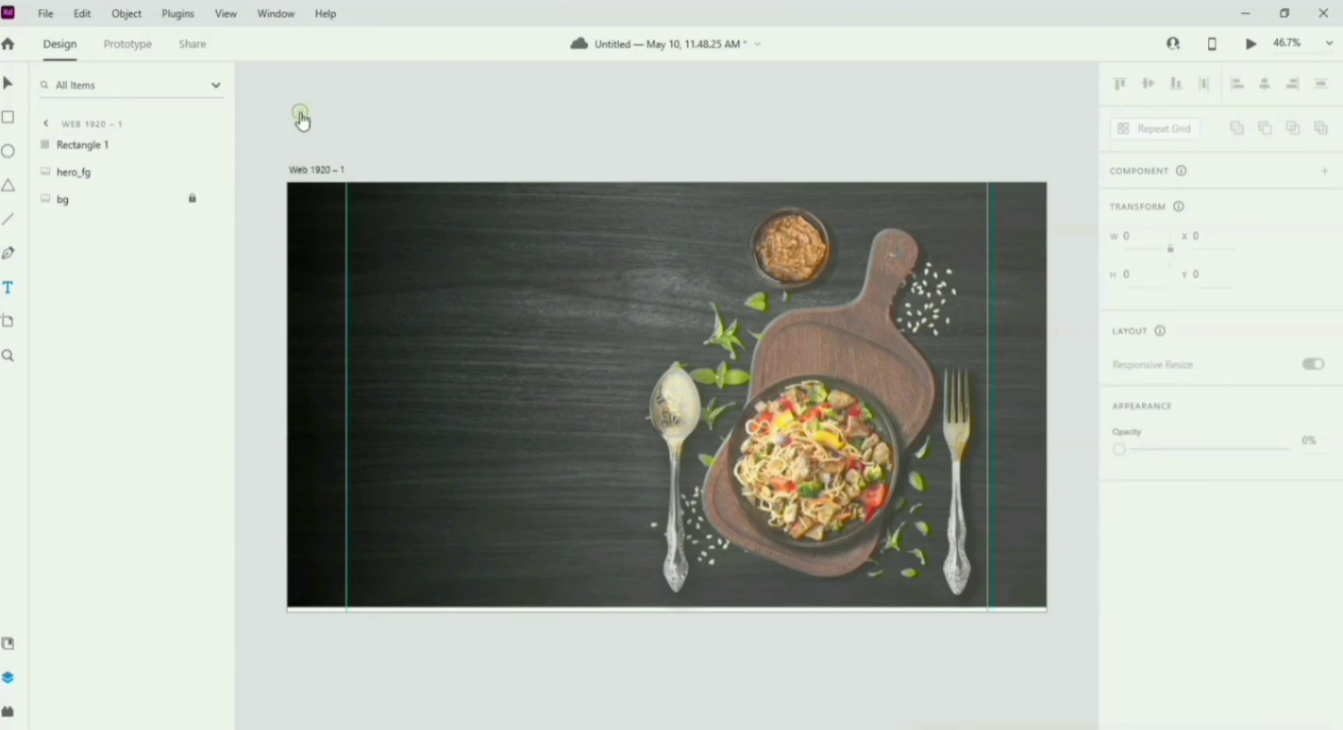
pyautogui.click(768, 395)
pyautogui.click(307, 341)
pyautogui.click(395, 285)
pyautogui.click(307, 340)
pyautogui.click(395, 320)
pyautogui.click(395, 319)
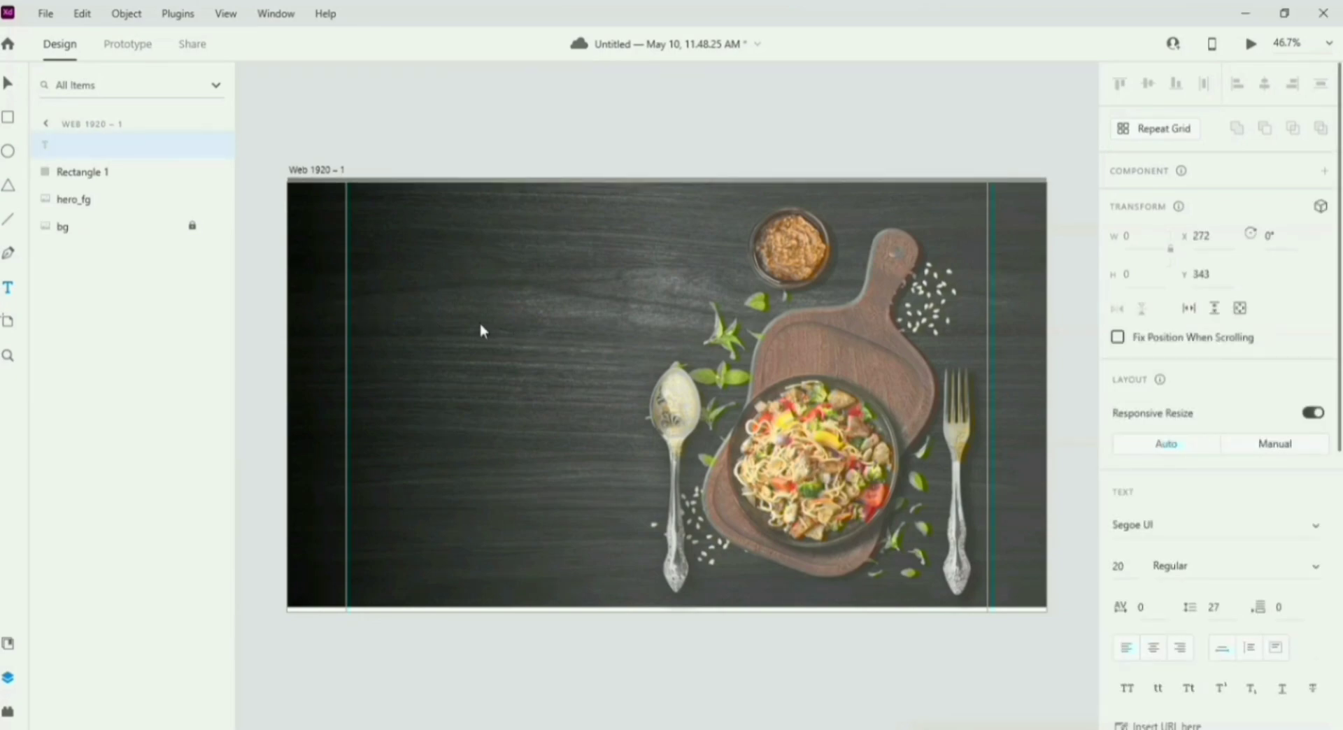
pyautogui.scroll(-5, 1190, 420)
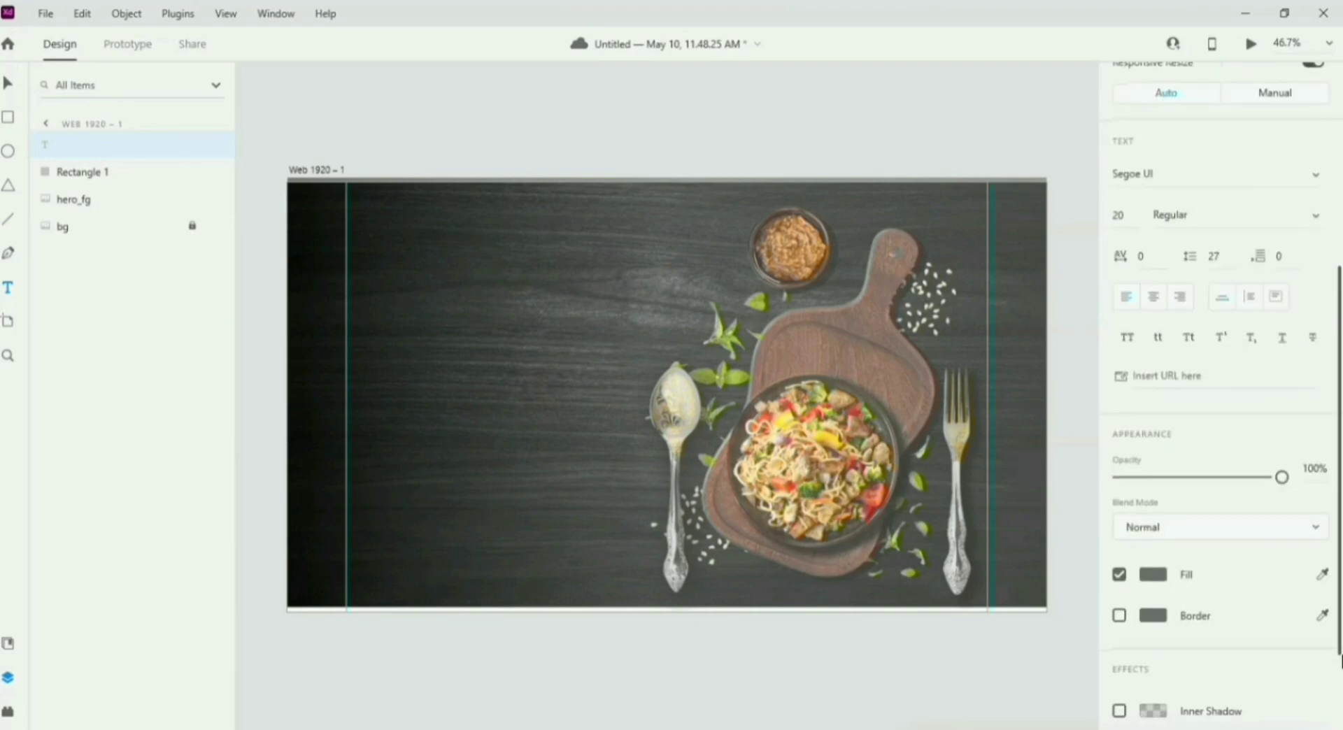
pyautogui.click(1152, 575)
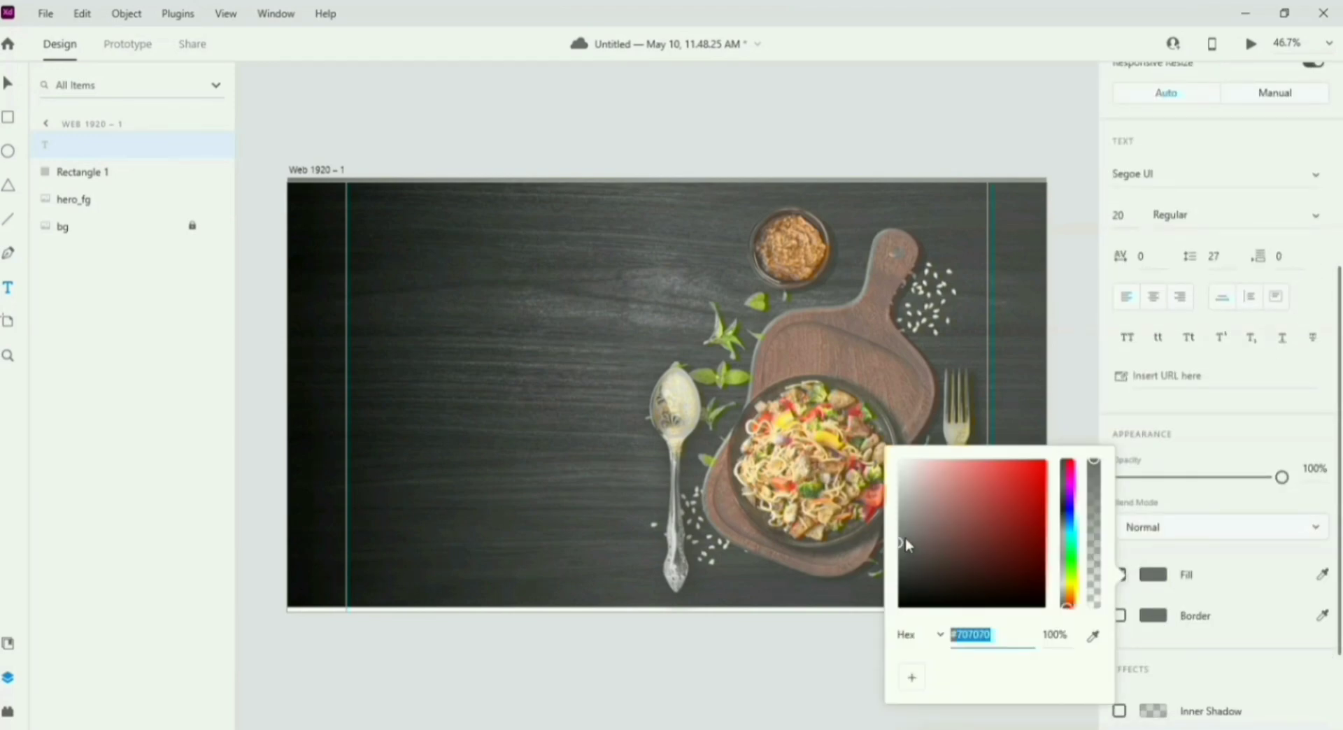
pyautogui.moveTo(925, 460); pyautogui.dragTo(979, 504)
pyautogui.click(1055, 417)
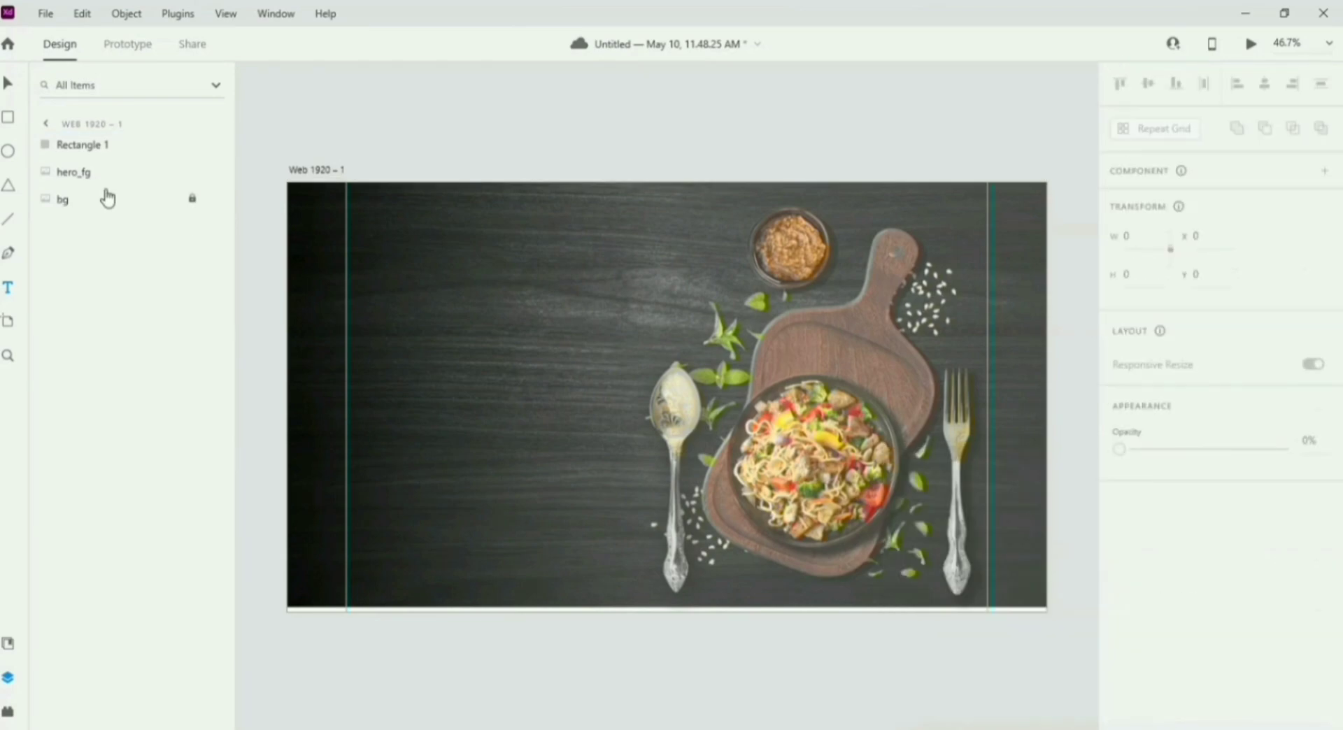
# Step: Add a three-line text on the empty dark wood area reading "seasonal tasting", "menu $ vchef", "experience"
pyautogui.click(391, 296)
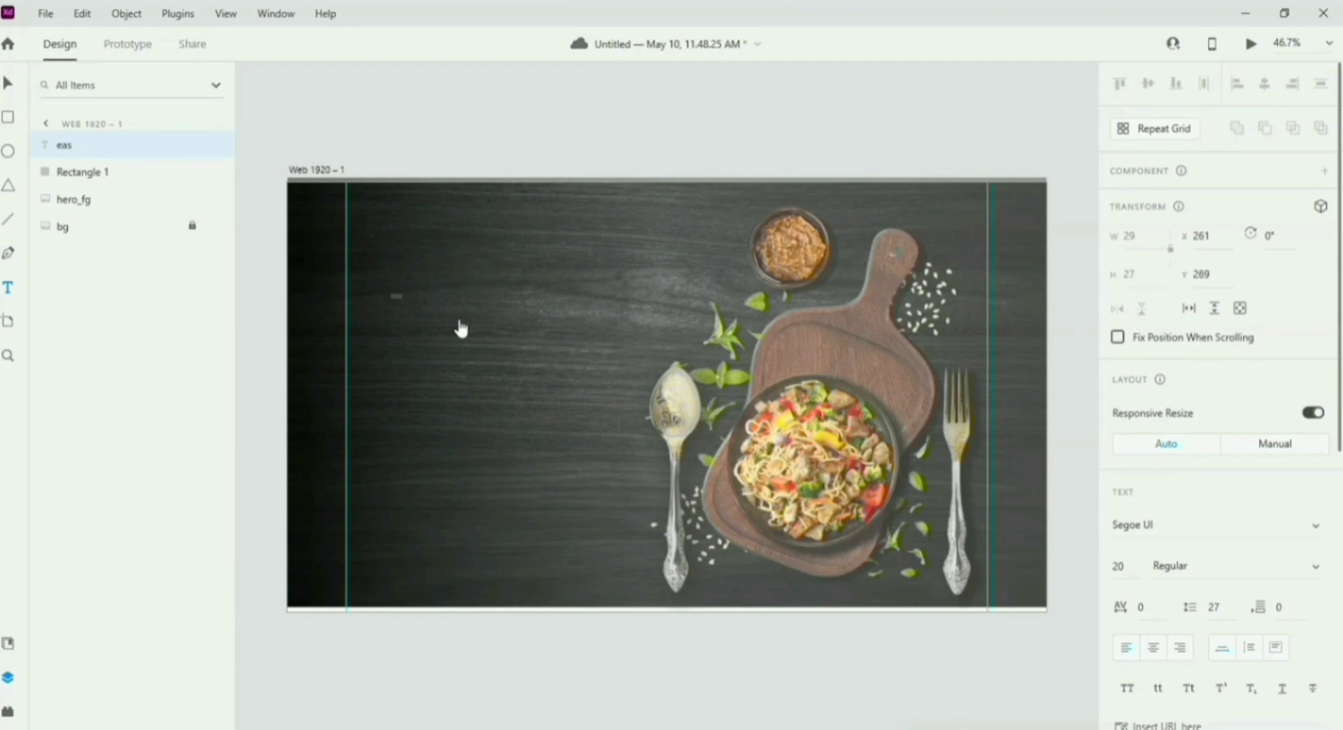
pyautogui.press('BackSpace')
pyautogui.press('BackSpace')
pyautogui.press('BackSpace')
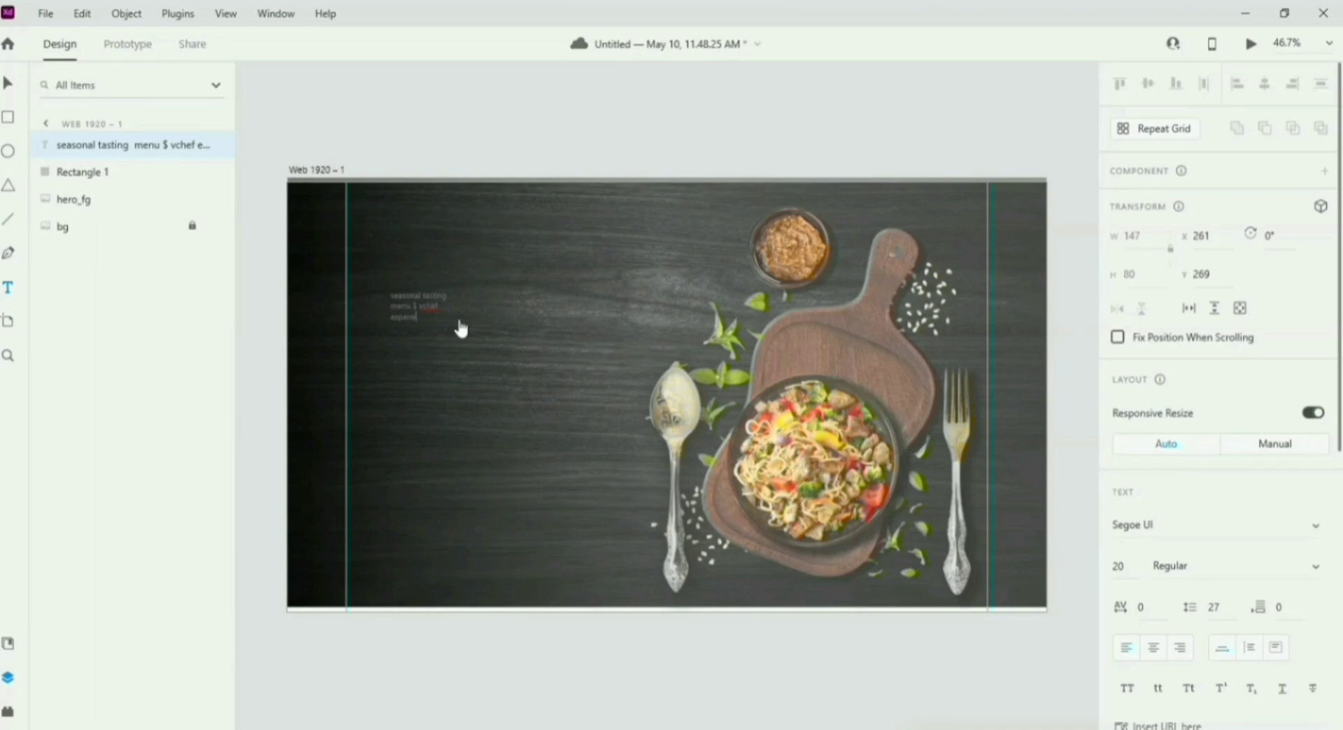
pyautogui.click(8, 84)
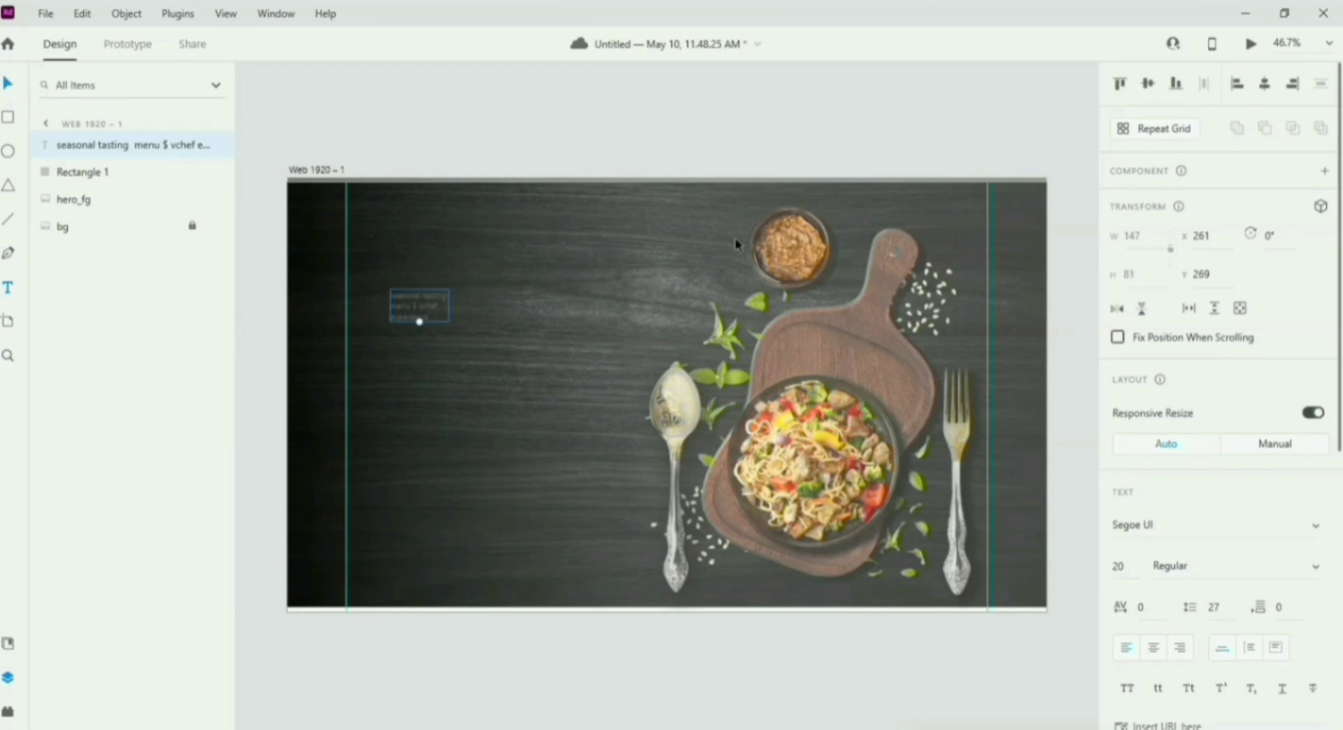
# Step: Change the heading text's font to Poppins
pyautogui.click(1316, 529)
pyautogui.scroll(-5, 1316, 531)
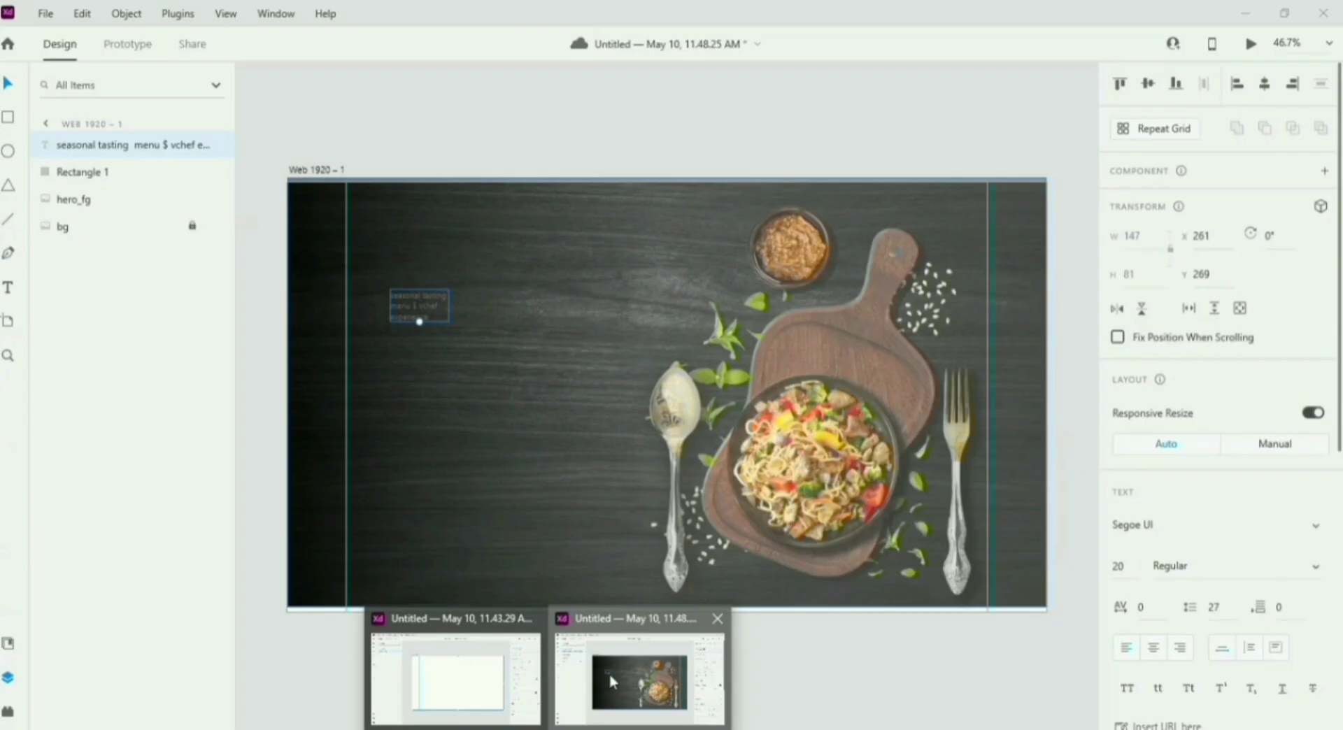
pyautogui.click(607, 671)
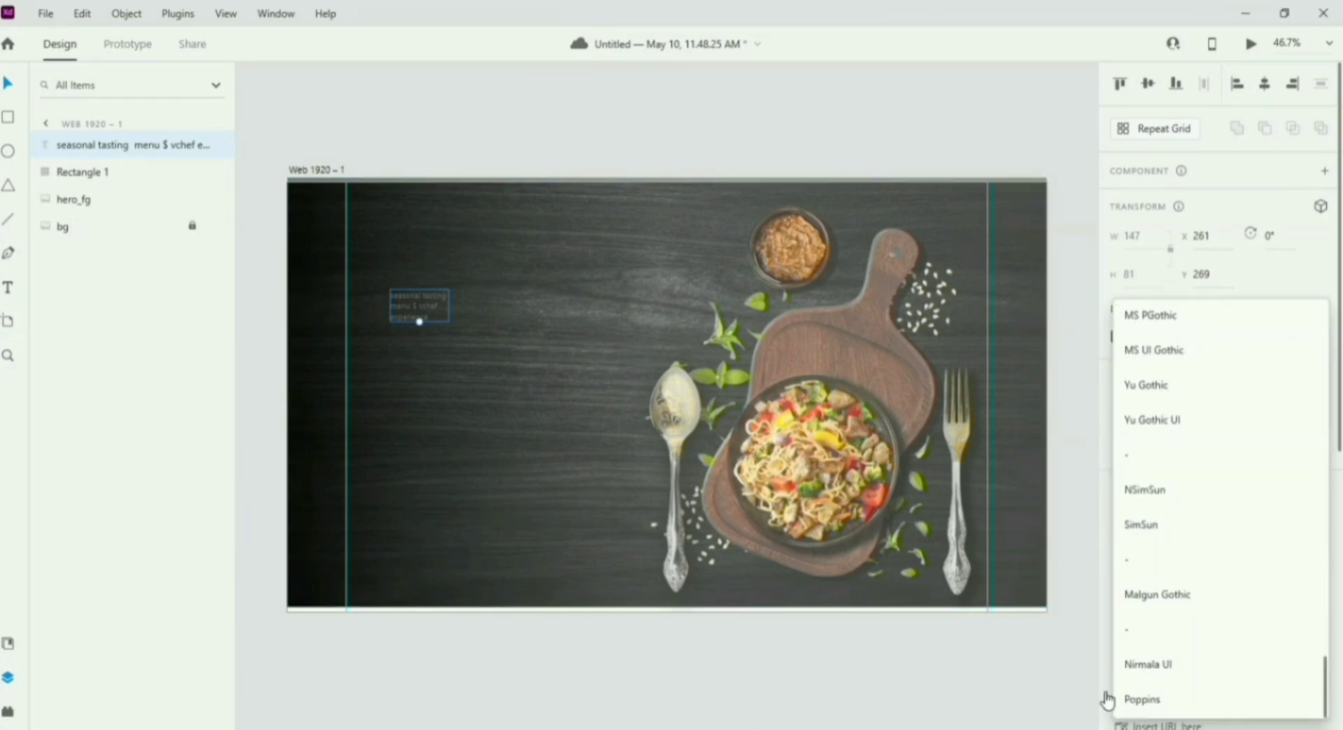
pyautogui.click(1142, 703)
# Step: Set the heading's font size to 60 and its weight to SemiBold
pyautogui.click(1126, 565)
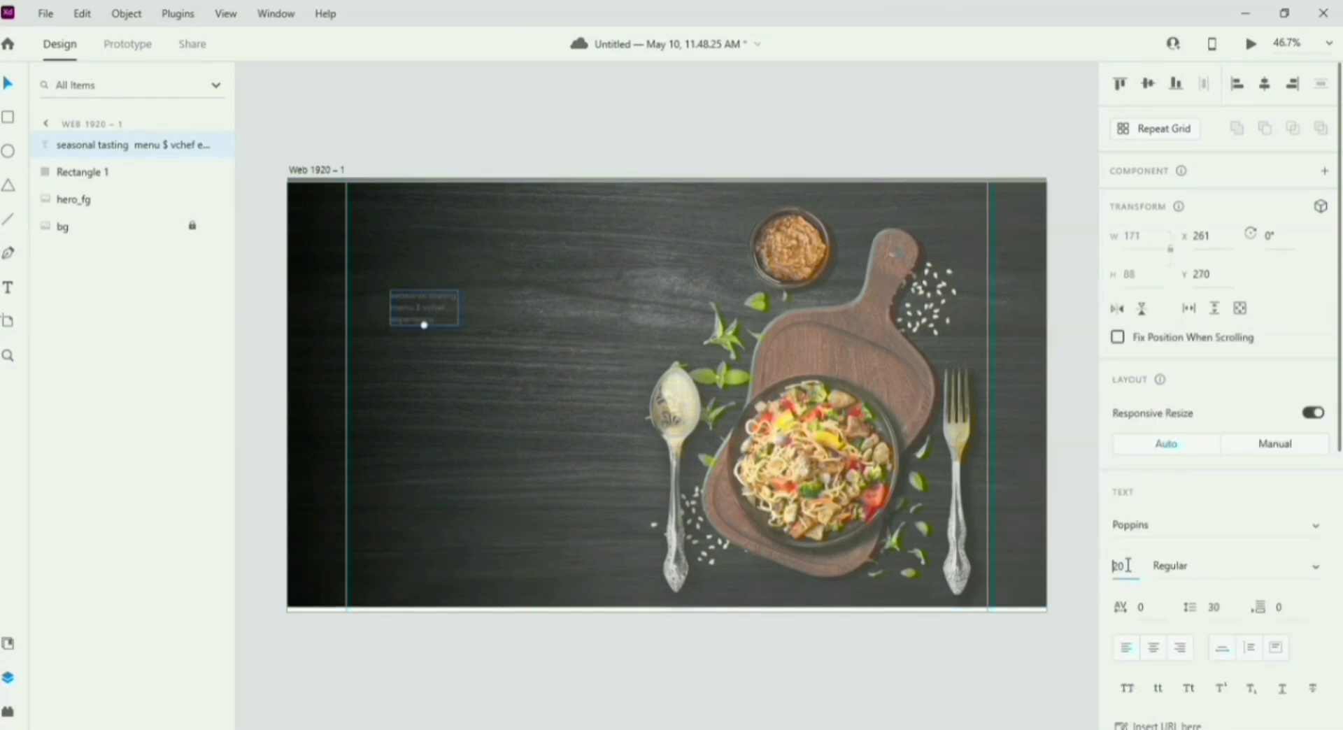
pyautogui.write('65')
pyautogui.press('Return')
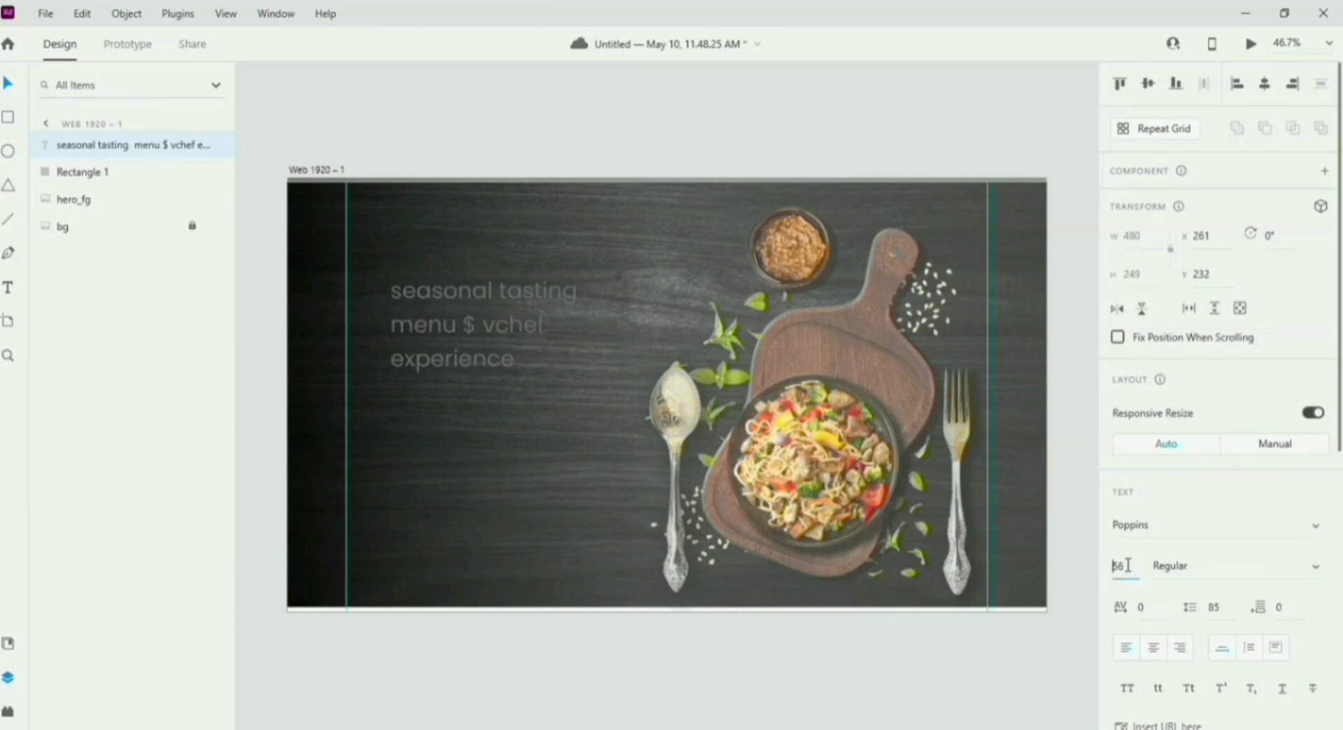
pyautogui.press('Down')
pyautogui.press('Down')
pyautogui.press('Down')
pyautogui.press('Down')
pyautogui.press('Down')
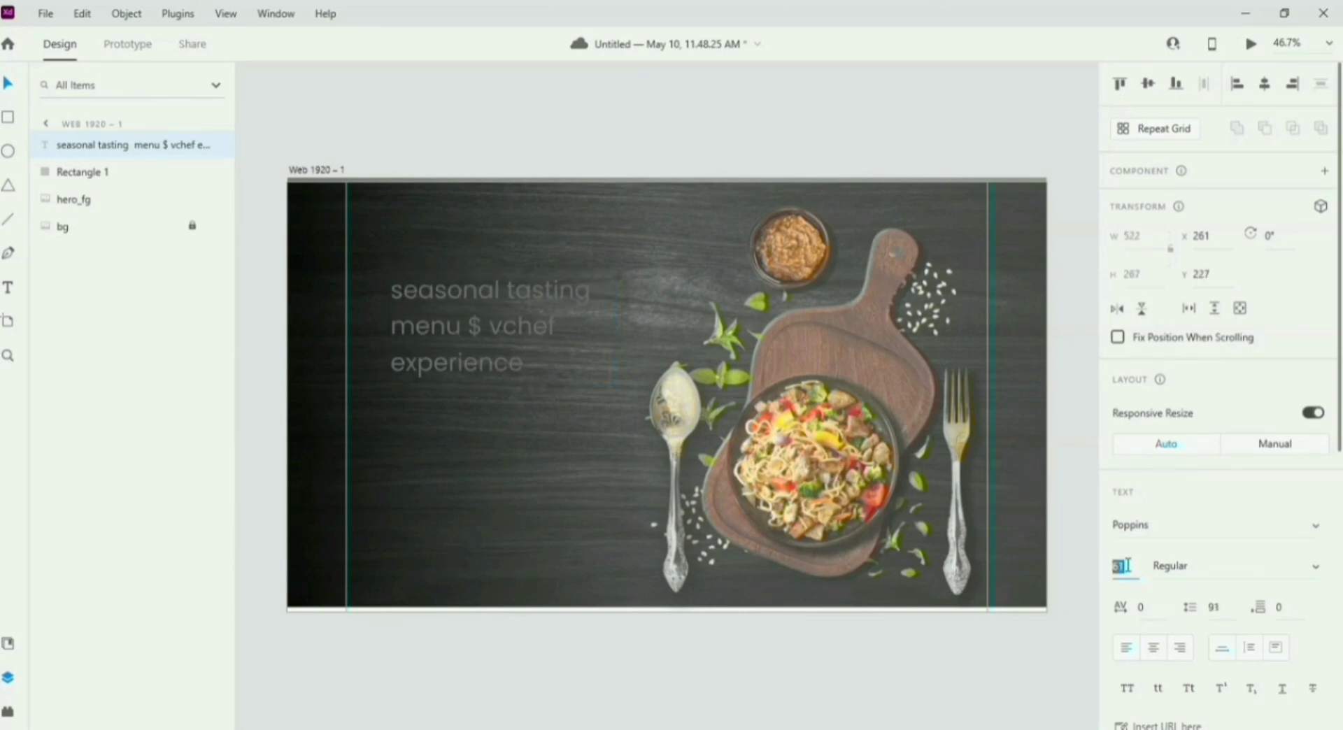
pyautogui.press('Down')
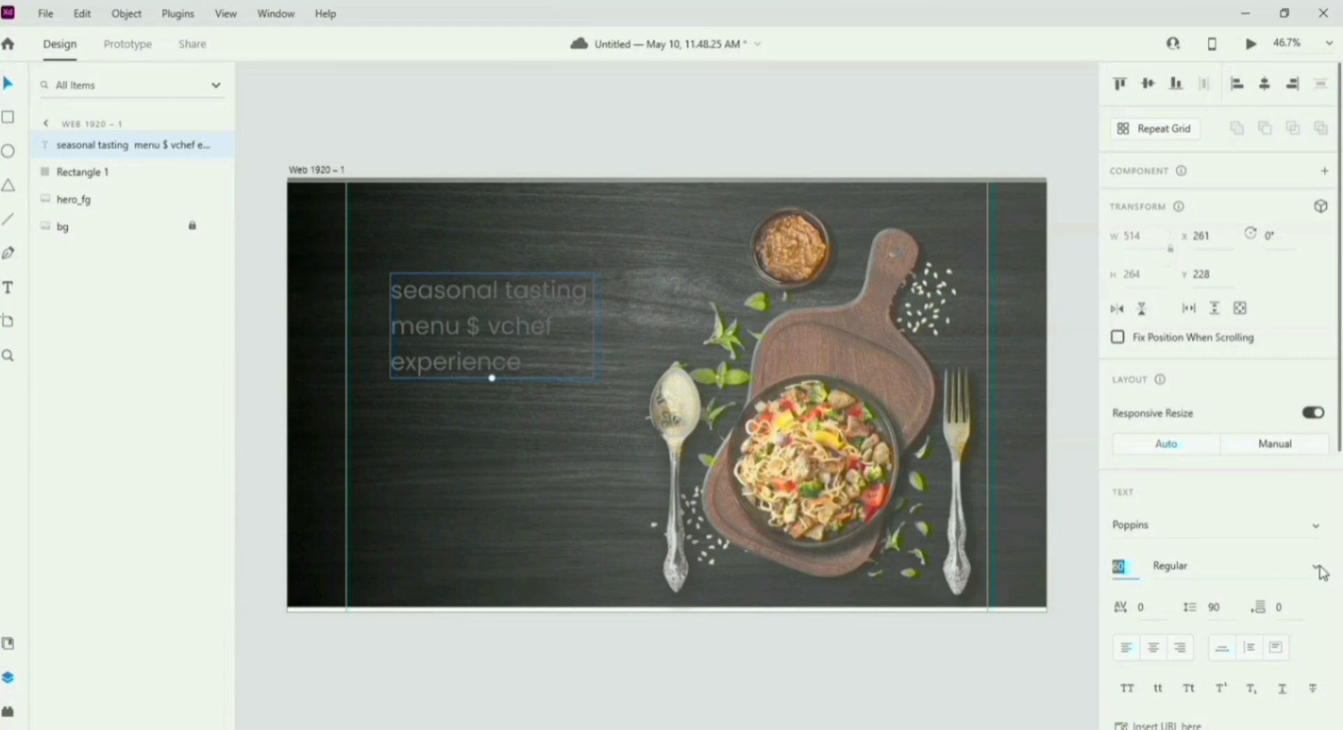
pyautogui.click(1316, 568)
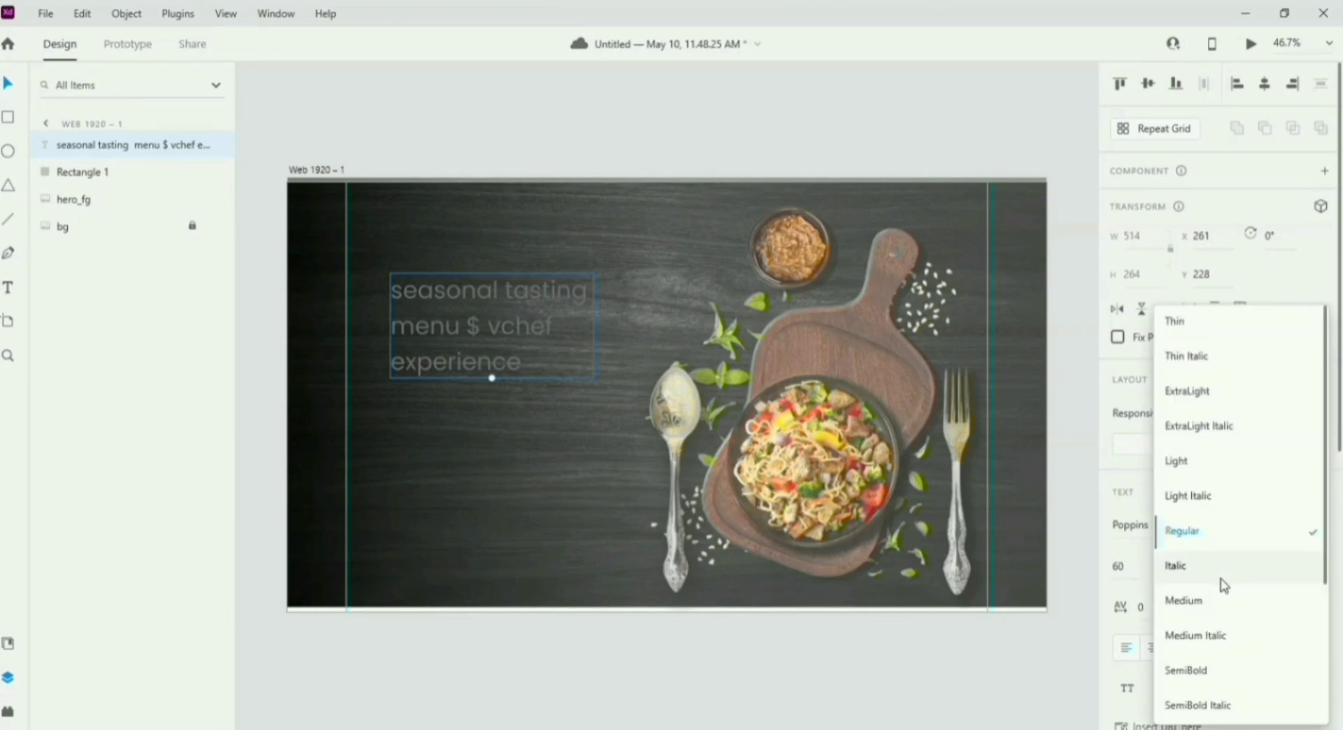
pyautogui.click(1214, 674)
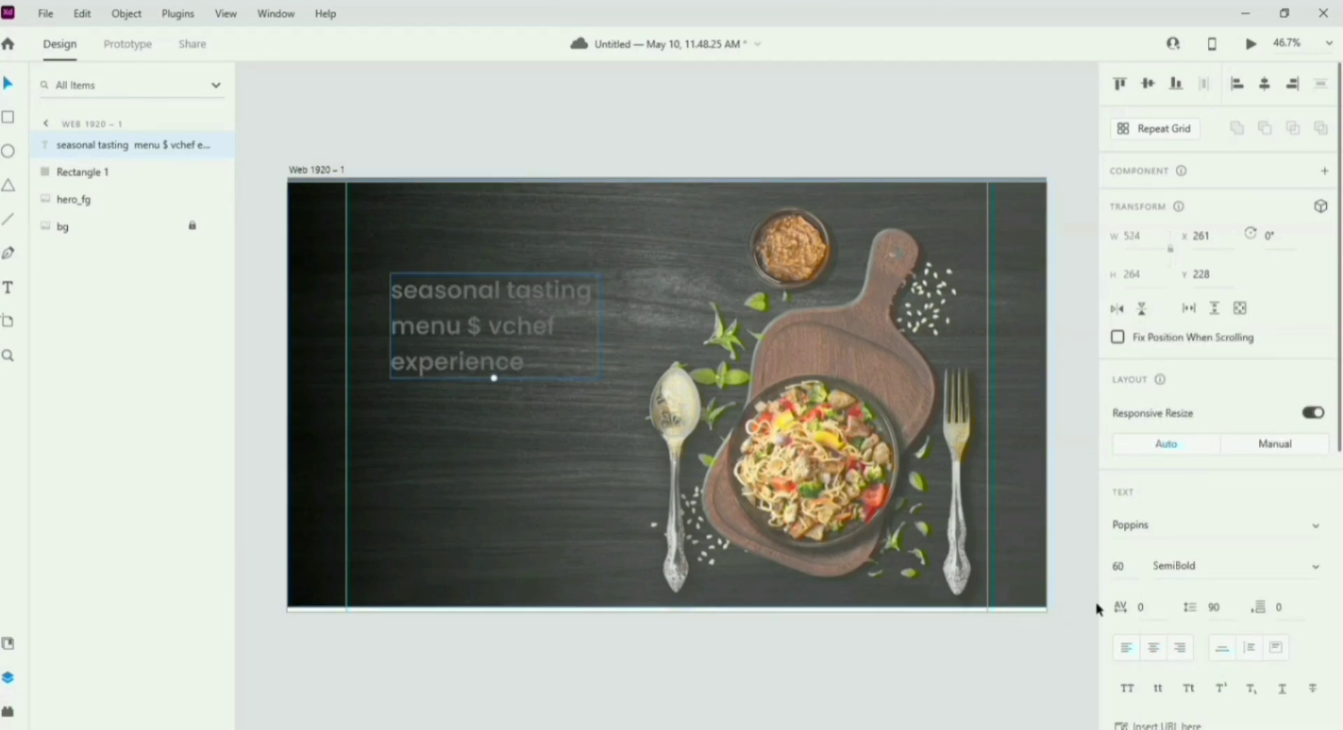
# Step: Change the heading's fill color to yellow #F2E96E and deselect the text
pyautogui.scroll(-5, 1145, 446)
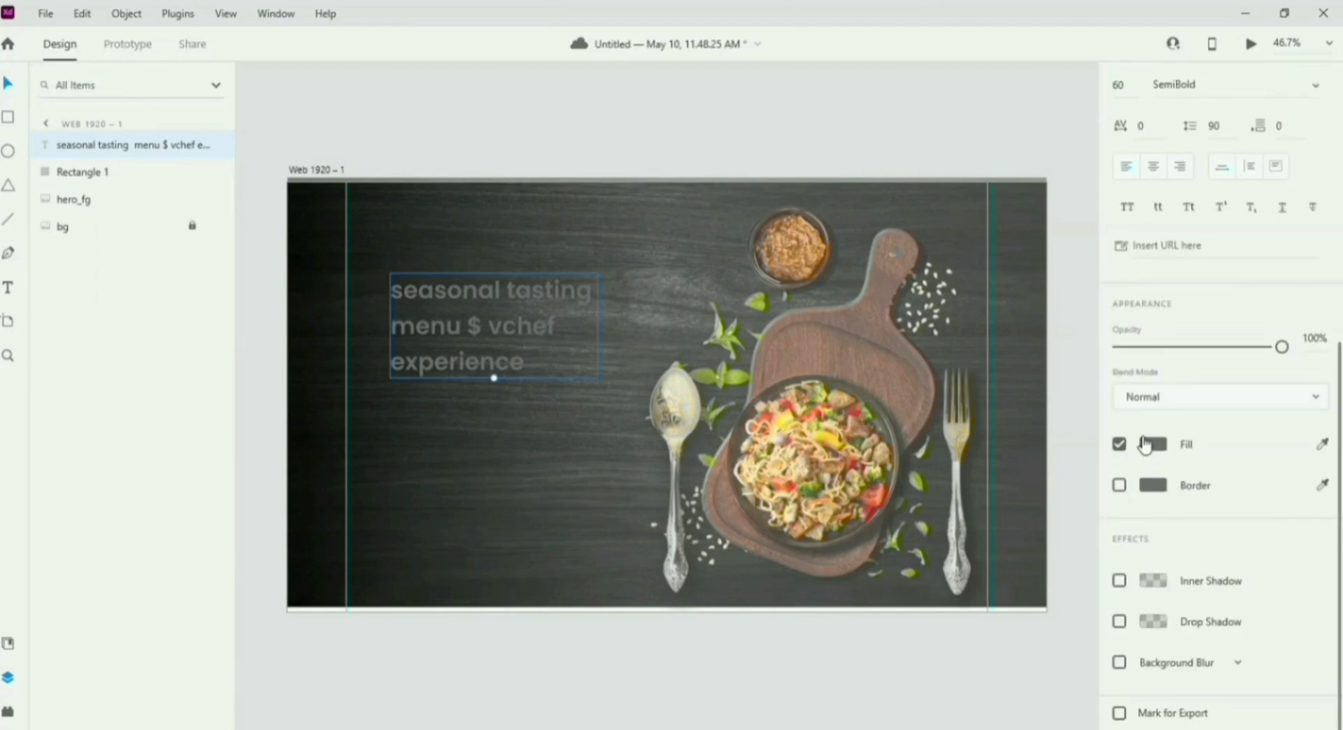
pyautogui.click(1148, 445)
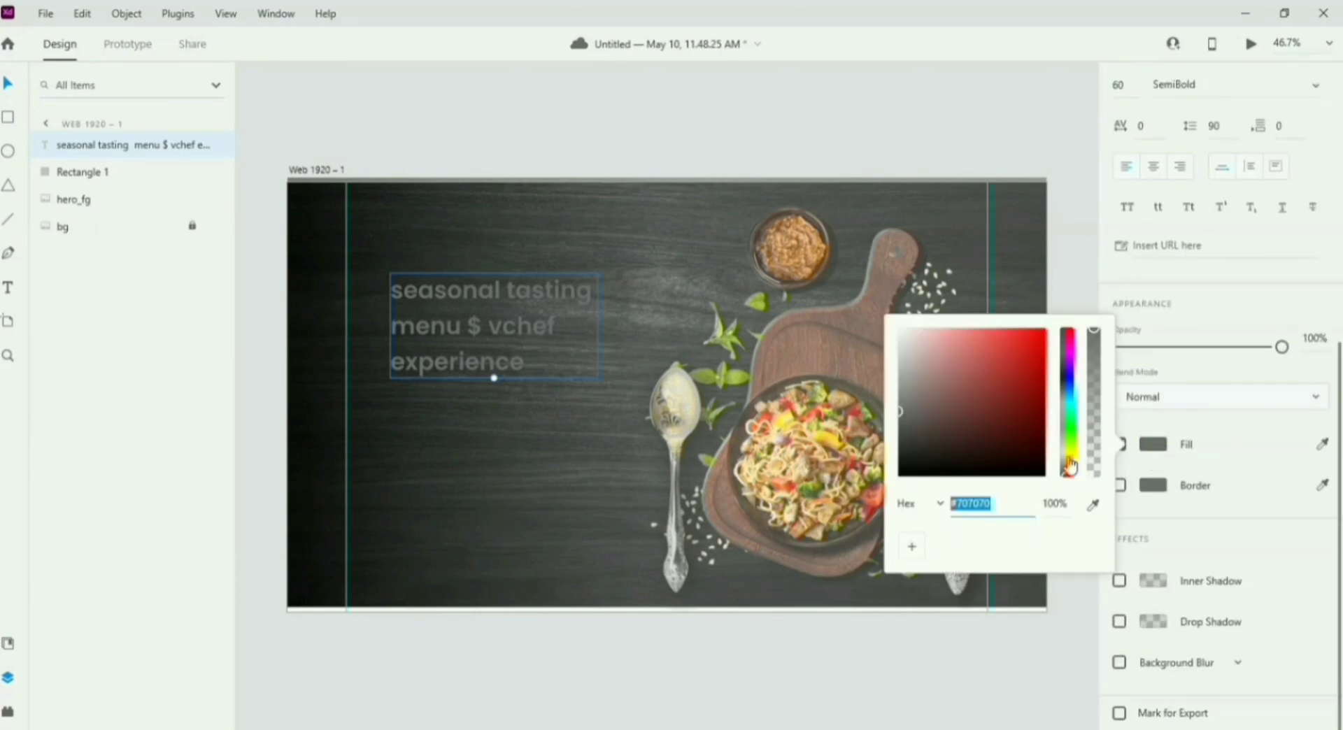
pyautogui.moveTo(1066, 448); pyautogui.dragTo(1066, 387)
pyautogui.moveTo(903, 410)
pyautogui.mouseDown()
pyautogui.moveTo(1007, 392)
pyautogui.moveTo(933, 403)
pyautogui.moveTo(938, 464)
pyautogui.moveTo(915, 398)
pyautogui.mouseUp()
pyautogui.moveTo(1066, 376); pyautogui.dragTo(1064, 462)
pyautogui.moveTo(914, 397); pyautogui.dragTo(1008, 349)
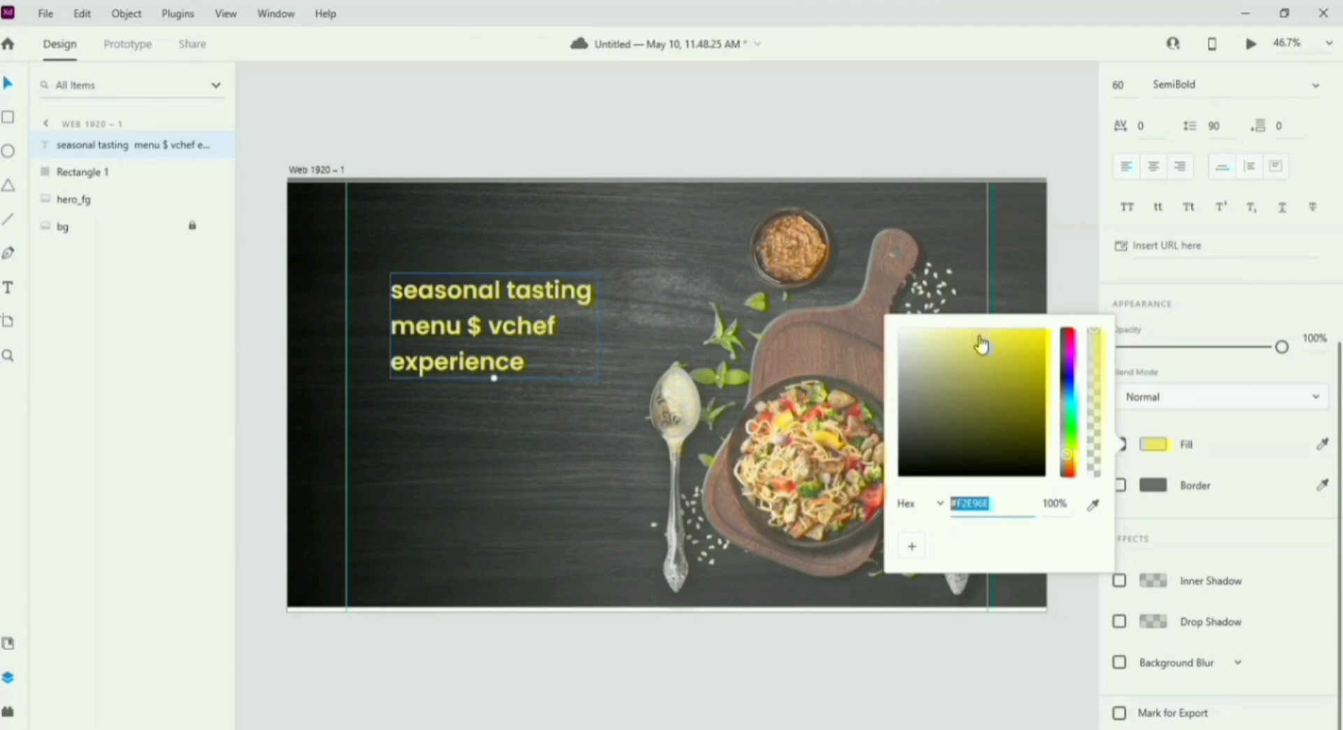
pyautogui.click(695, 689)
pyautogui.click(696, 691)
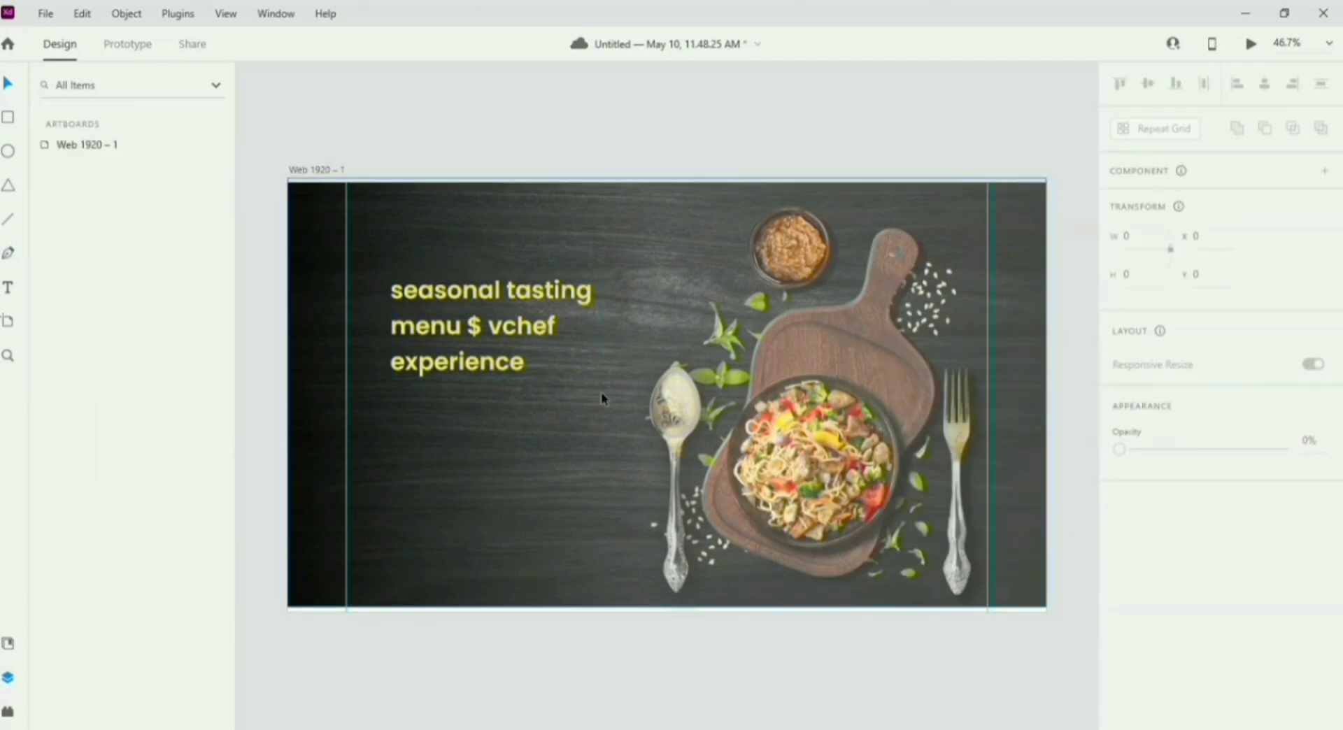
# Step: Convert the heading to uppercase and make it a fixed-size text box
pyautogui.click(489, 325)
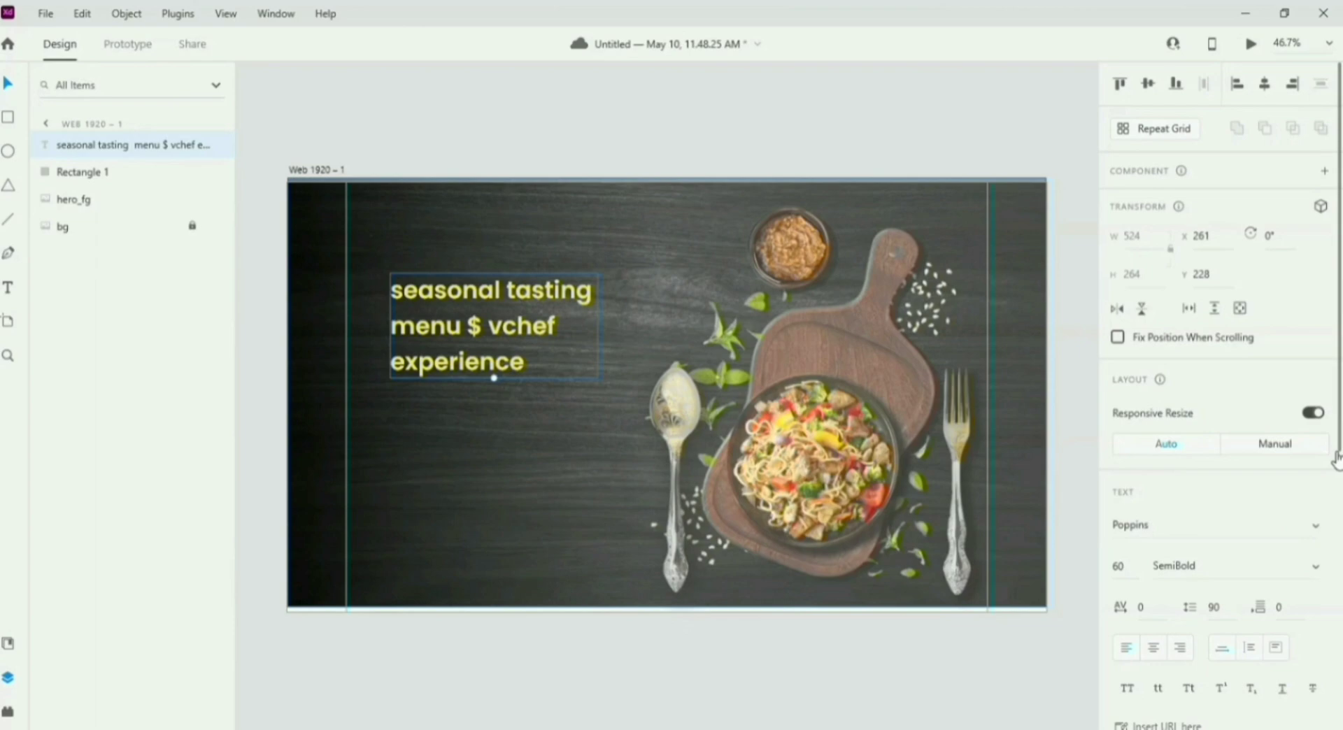
pyautogui.click(1127, 689)
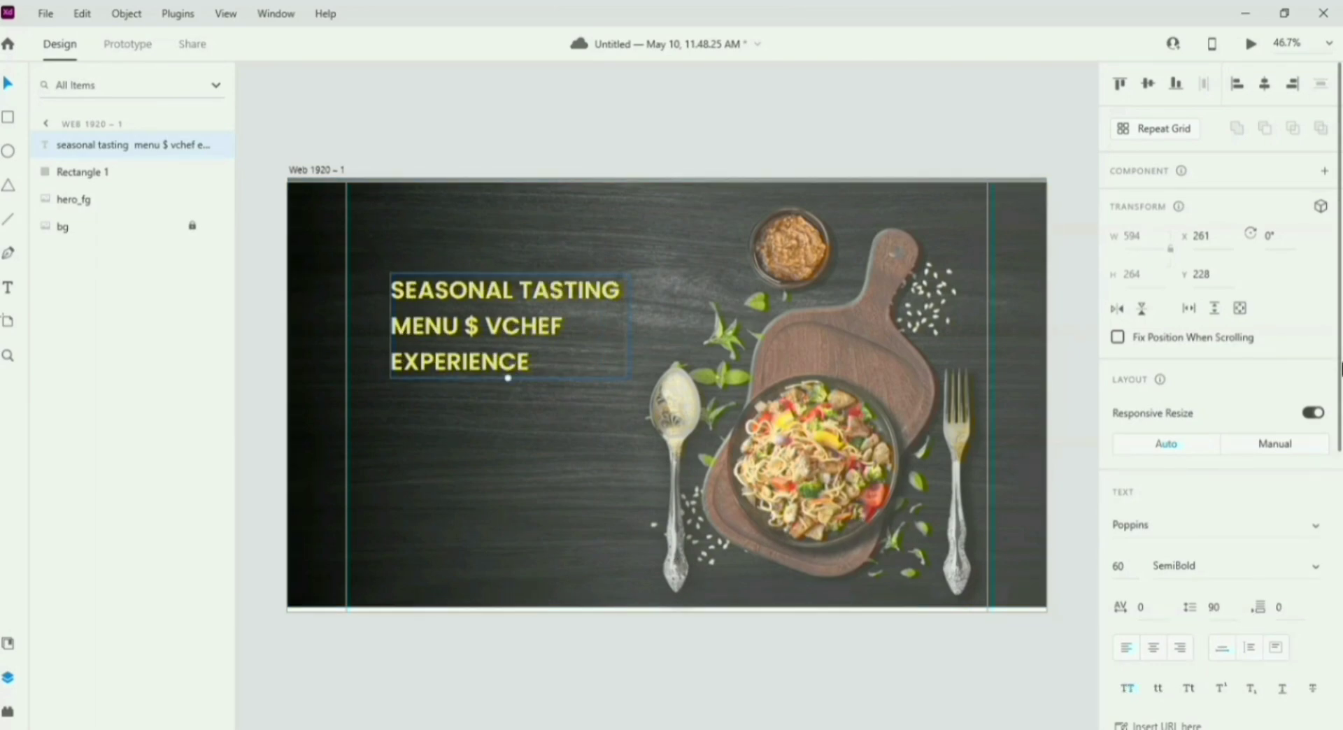
pyautogui.scroll(-2, 1340, 368)
pyautogui.click(1276, 576)
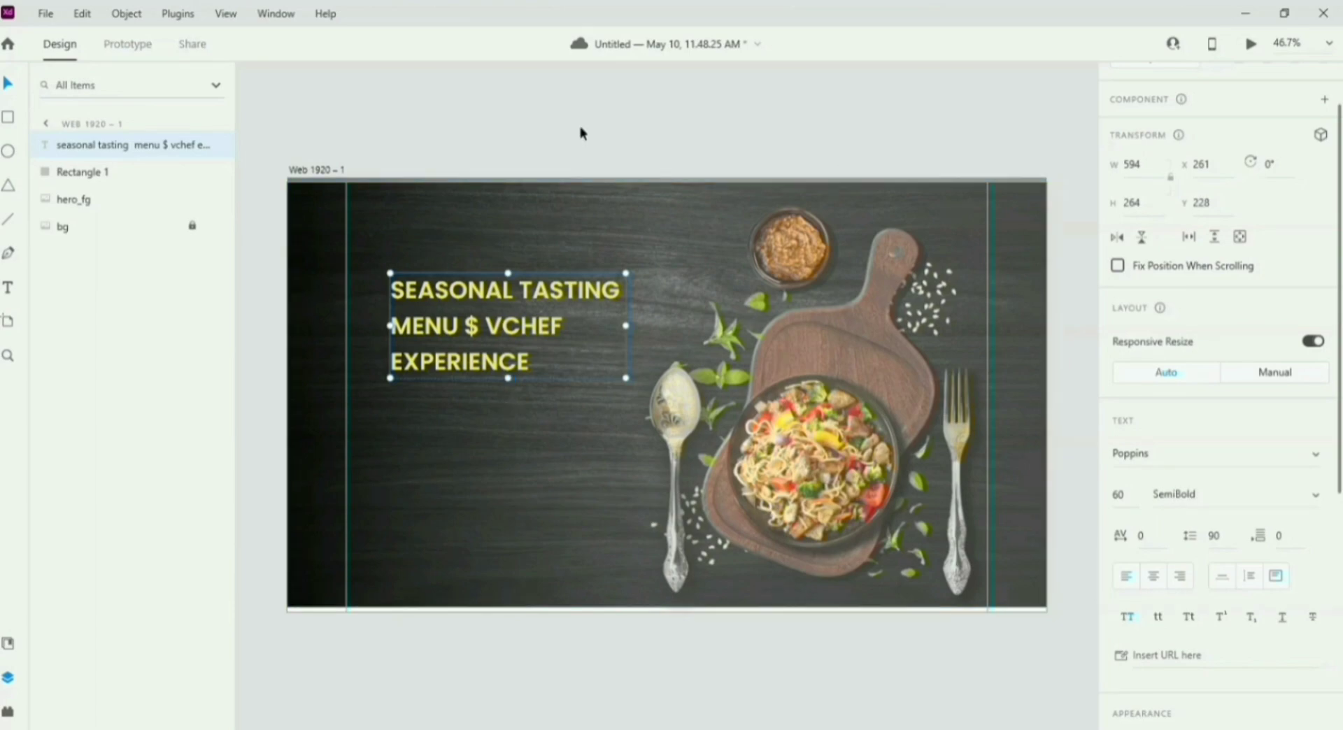
# Step: Move the heading closer to the first vertical guide, at X 184 and Y 276
pyautogui.click(618, 128)
pyautogui.click(488, 374)
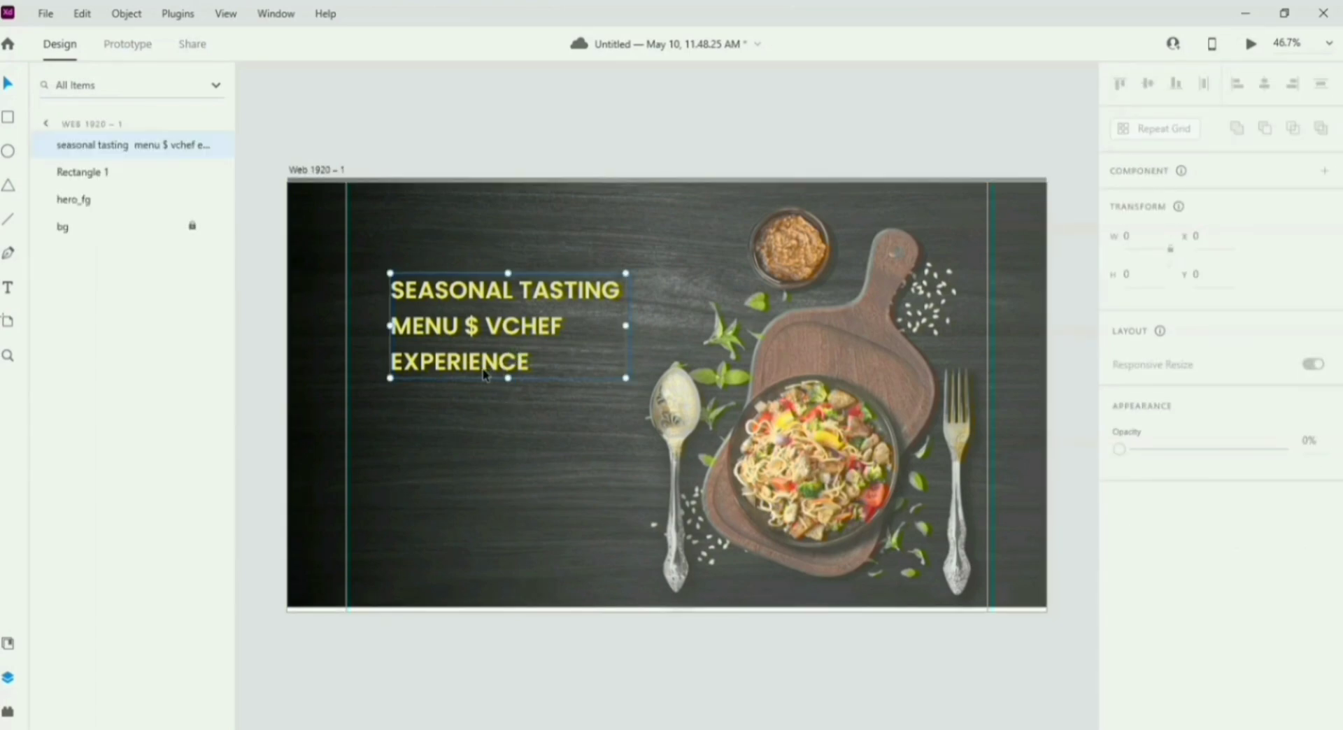
pyautogui.moveTo(594, 380); pyautogui.dragTo(563, 400)
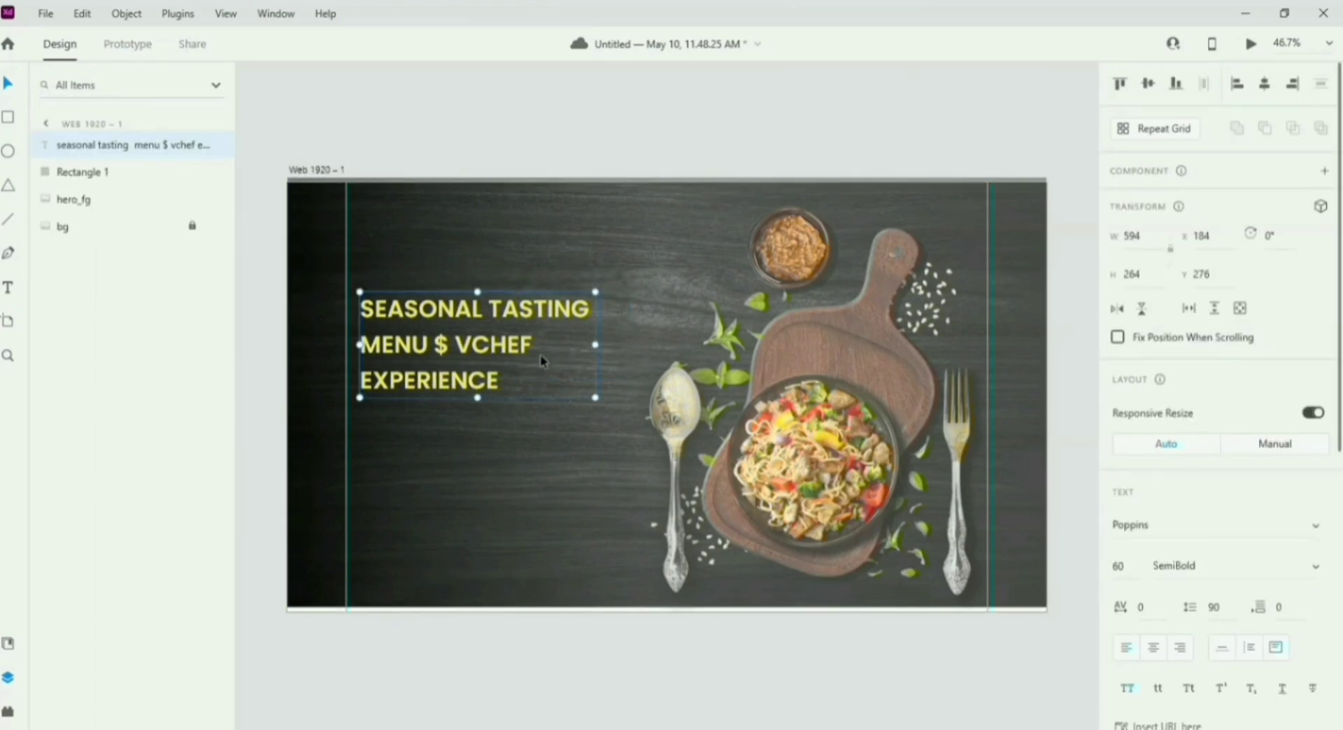
# Step: Replace the stray "$ V" before CHEF in the heading with "&"
pyautogui.doubleClick(469, 352)
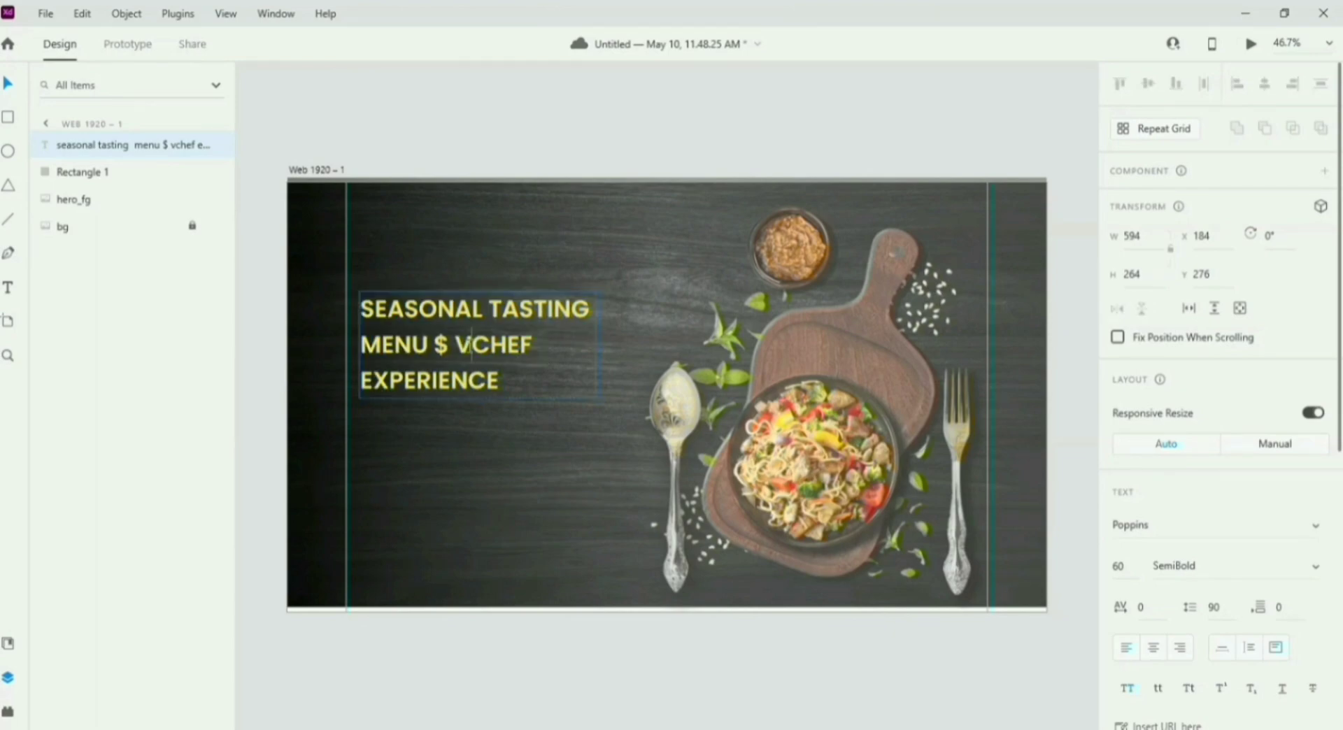
pyautogui.press('BackSpace')
pyautogui.press('BackSpace')
pyautogui.press('BackSpace')
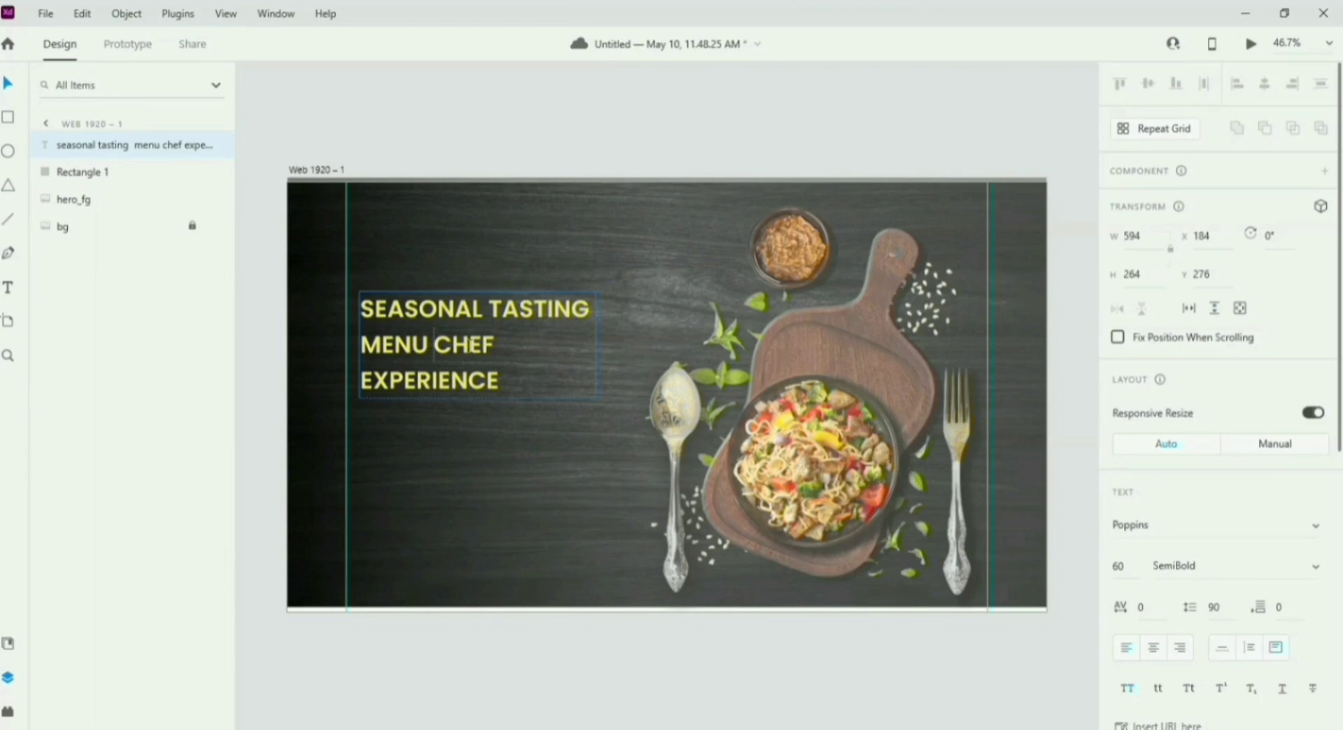
pyautogui.write('#')
pyautogui.press('BackSpace')
pyautogui.write('&')
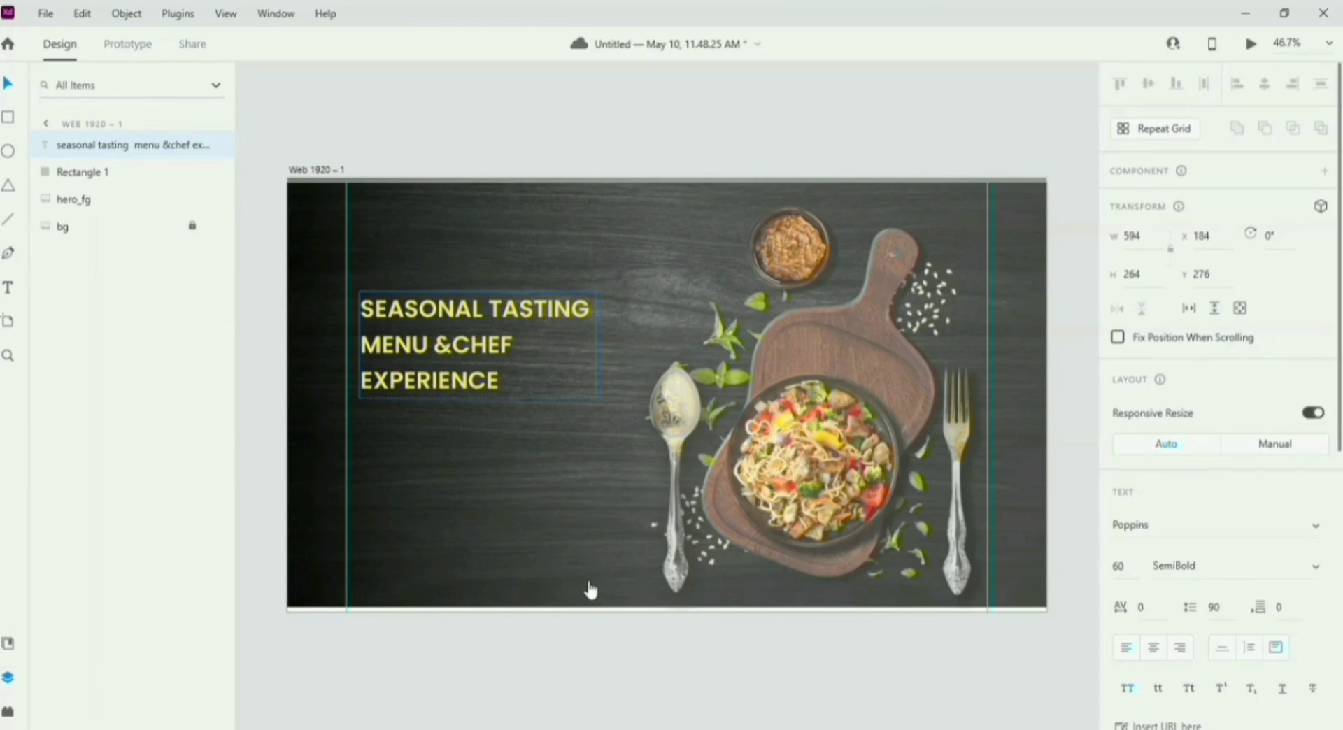
pyautogui.moveTo(1341, 334); pyautogui.dragTo(1341, 396)
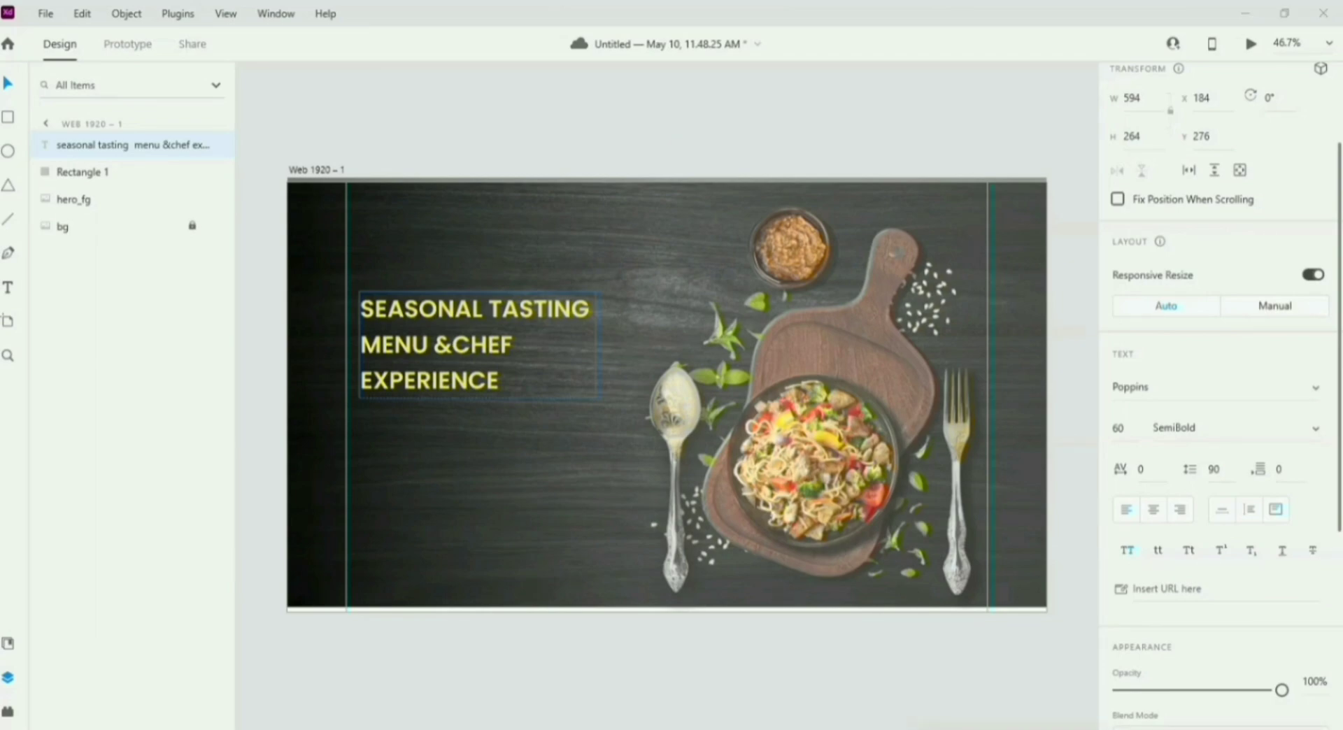
# Step: Draw a text box about 607 wide below the heading, at X 212 and Y 602, and enter "sssssss"
pyautogui.click(180, 434)
pyautogui.click(8, 288)
pyautogui.moveTo(371, 419); pyautogui.dragTo(613, 549)
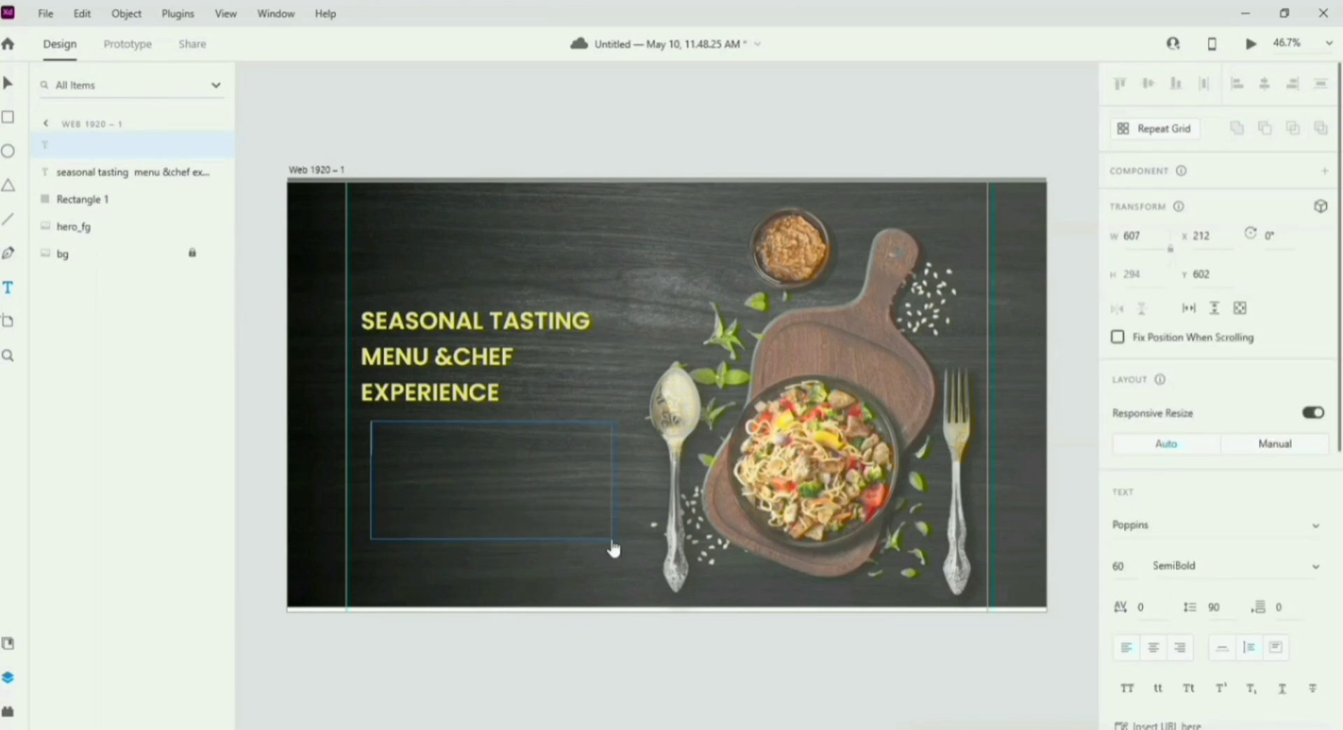
pyautogui.write('sssssss')
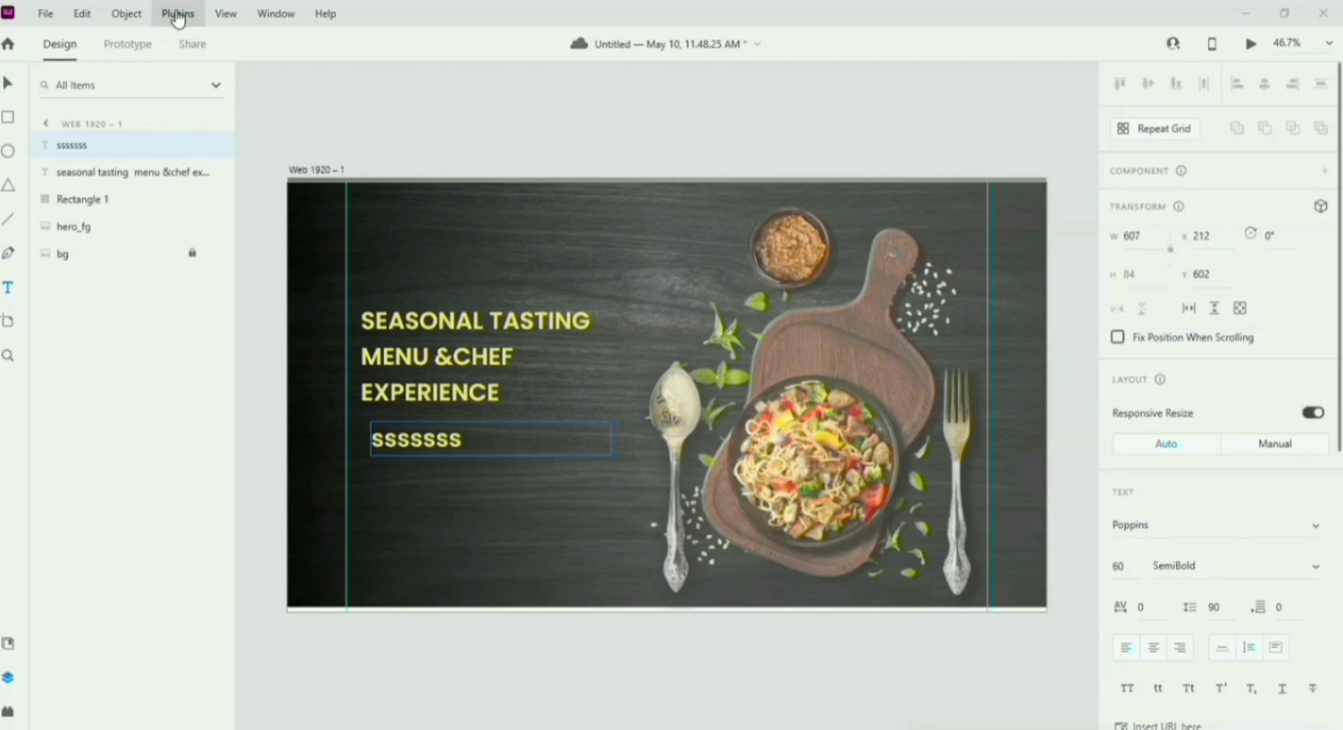
# Step: Replace the new text with Lorem Ipsum placeholder text, using the plugin's last settings
pyautogui.click(7, 82)
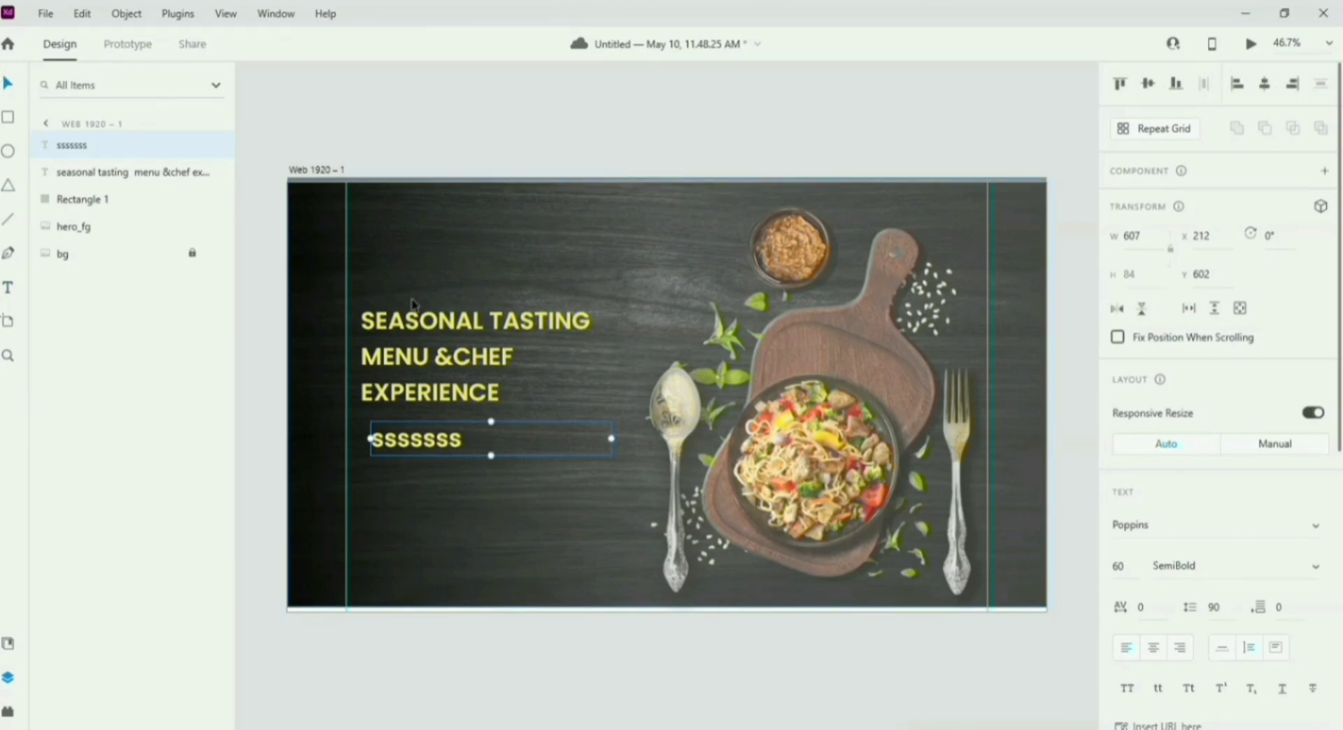
pyautogui.click(179, 14)
pyautogui.moveTo(242, 114)
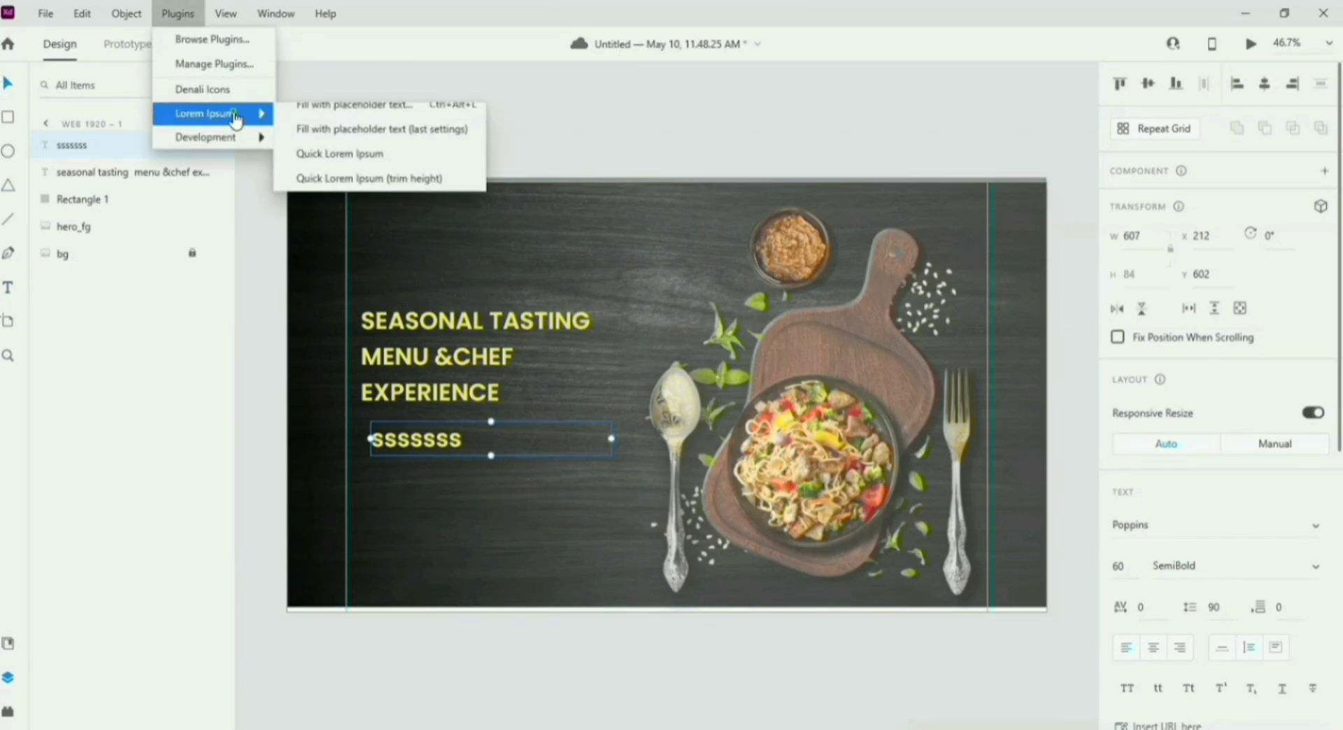
pyautogui.click(370, 140)
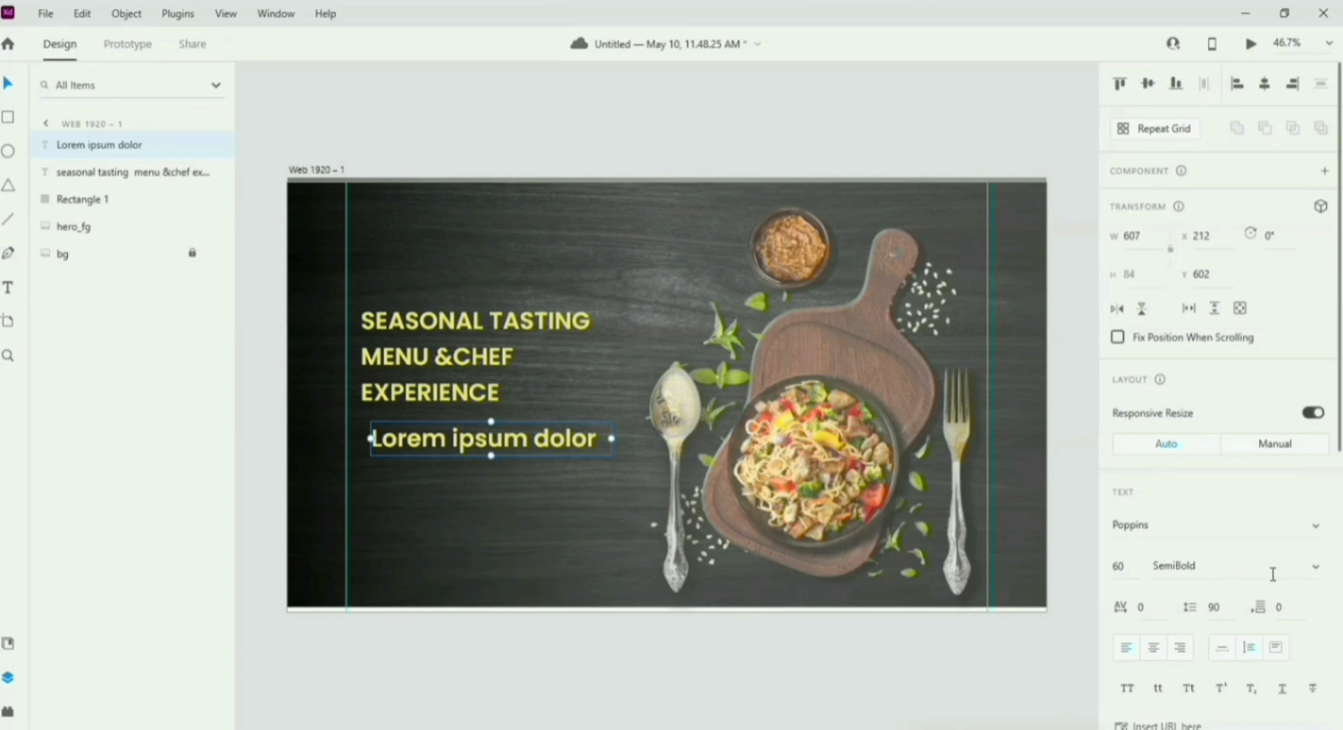
# Step: Set the placeholder text's font size to 20 and its weight to Regular
pyautogui.click(1128, 566)
pyautogui.write('20')
pyautogui.click(1316, 566)
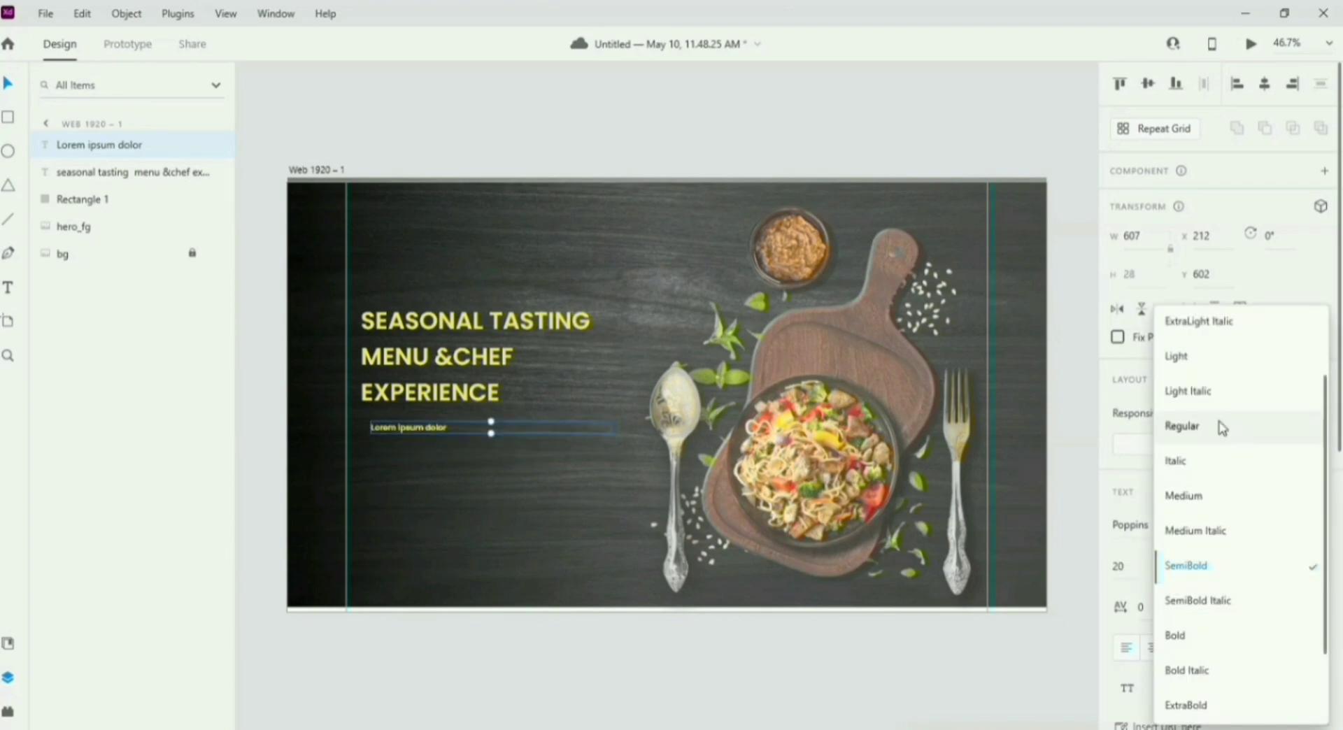
pyautogui.click(1228, 425)
# Step: Extend the placeholder text box to about 217 high and refill it with Lorem Ipsum text using the last settings
pyautogui.click(451, 444)
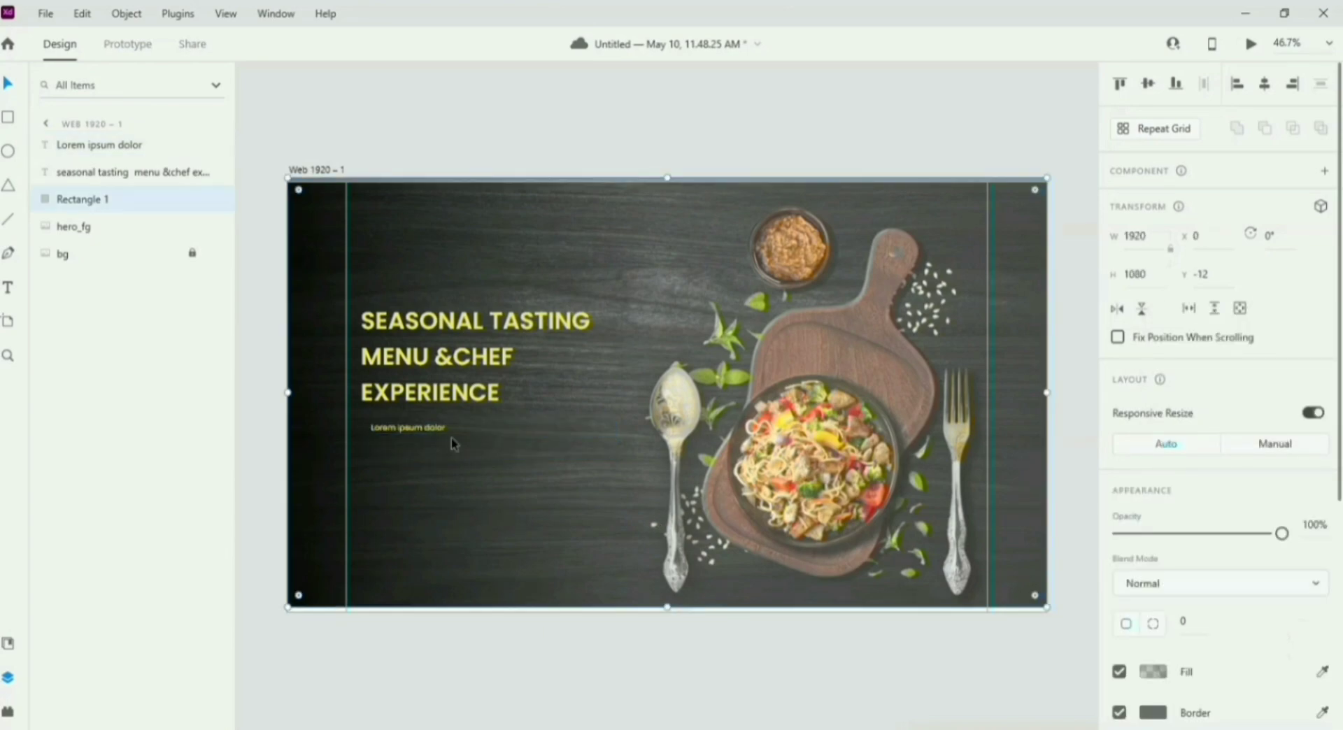
pyautogui.click(434, 432)
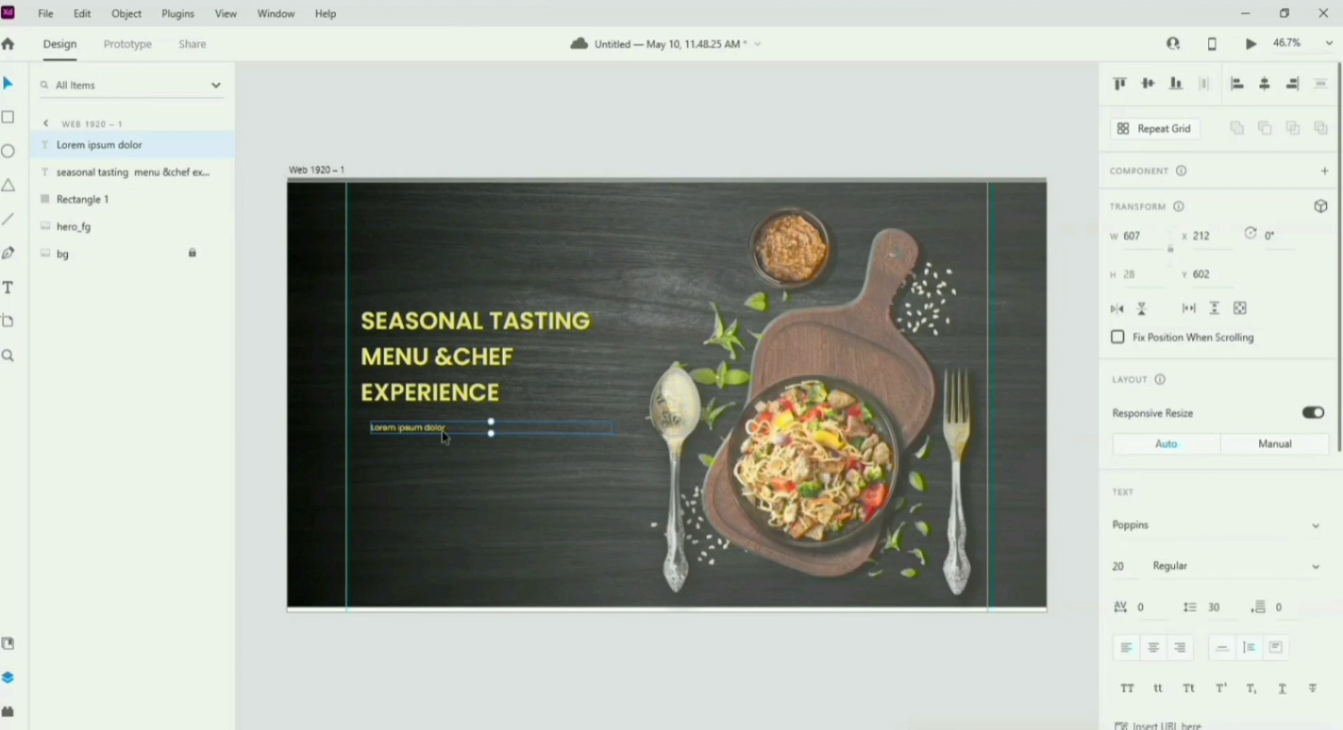
pyautogui.moveTo(491, 433); pyautogui.dragTo(489, 510)
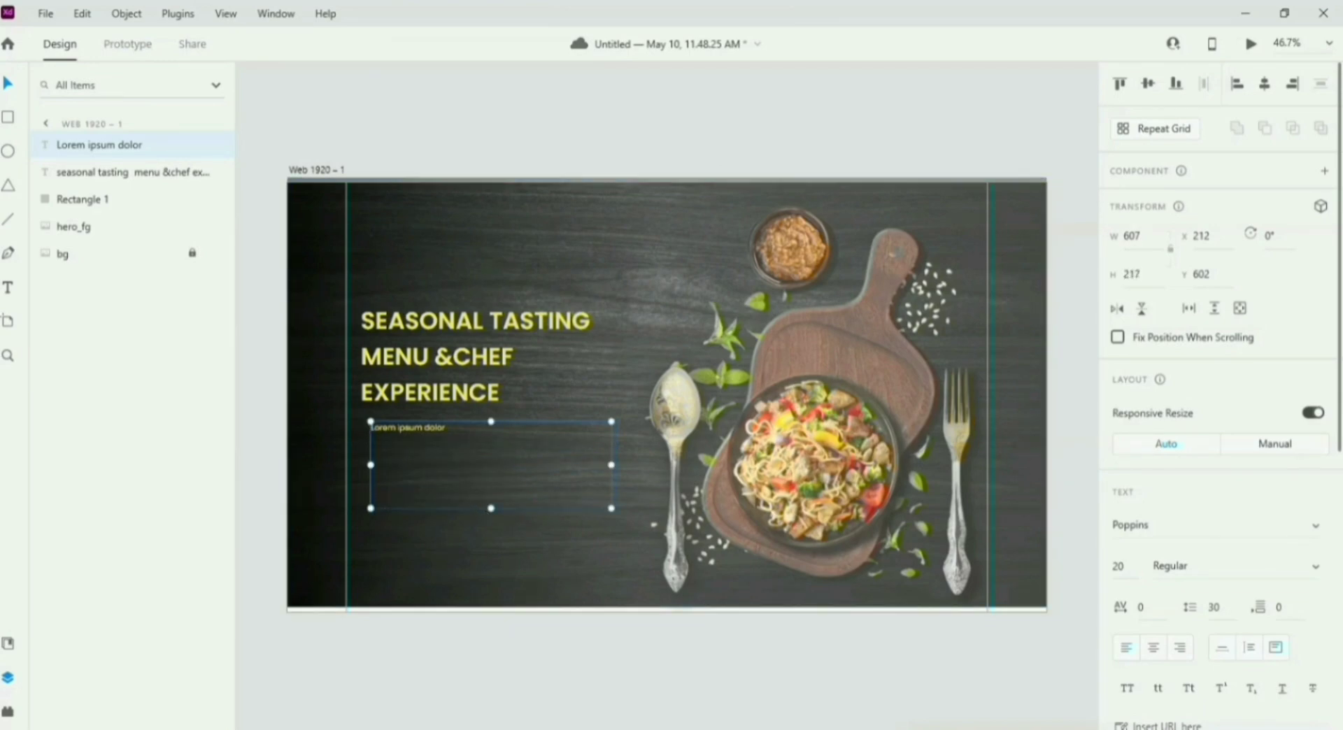
pyautogui.click(177, 13)
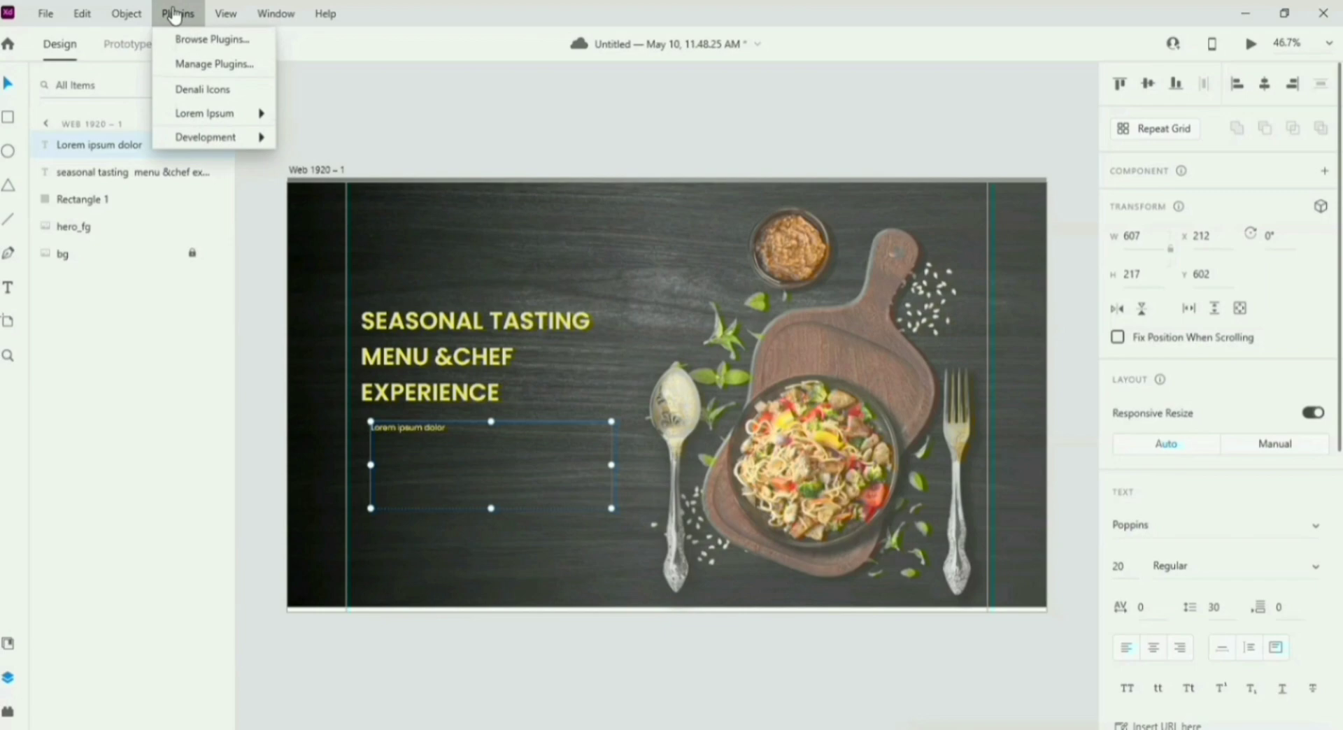
pyautogui.moveTo(233, 128)
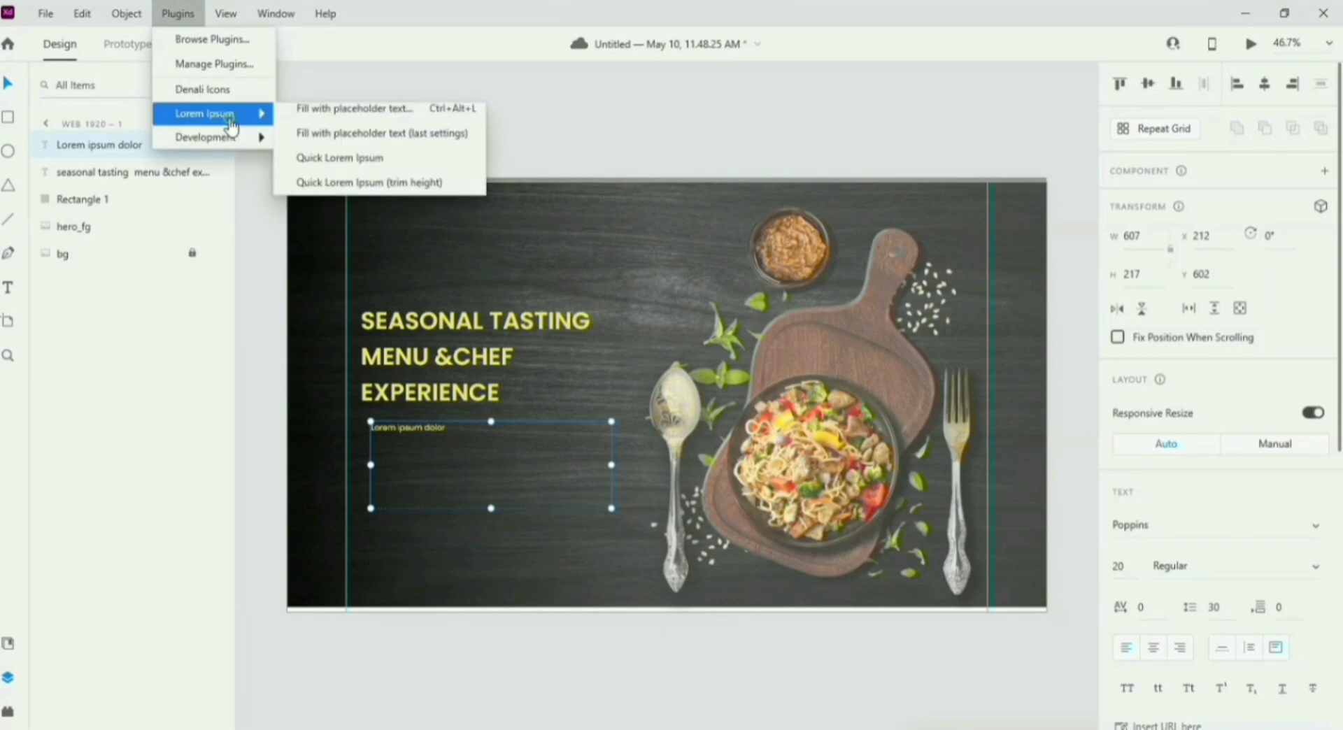
pyautogui.click(390, 141)
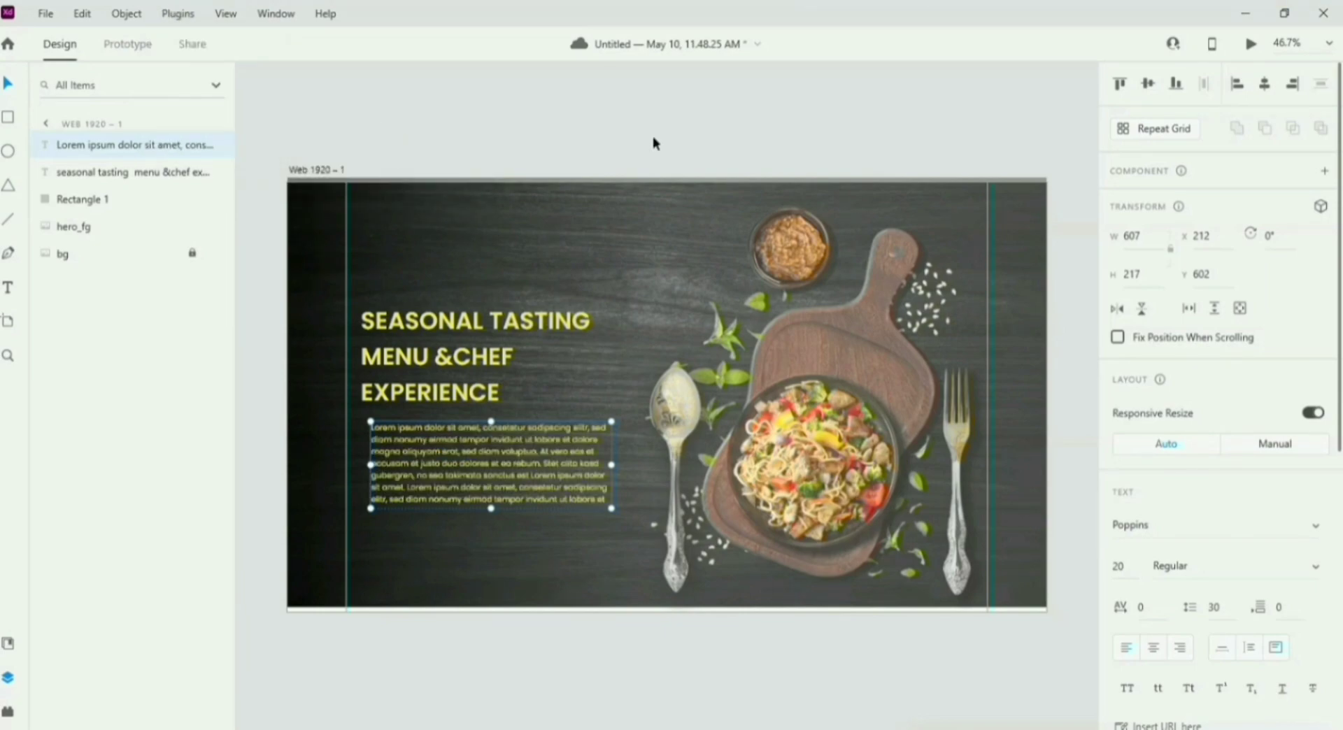
# Step: Increase the paragraph's font size to 32
pyautogui.click(1131, 567)
pyautogui.press('Up')
pyautogui.press('Up')
pyautogui.press('Up')
pyautogui.press('Up')
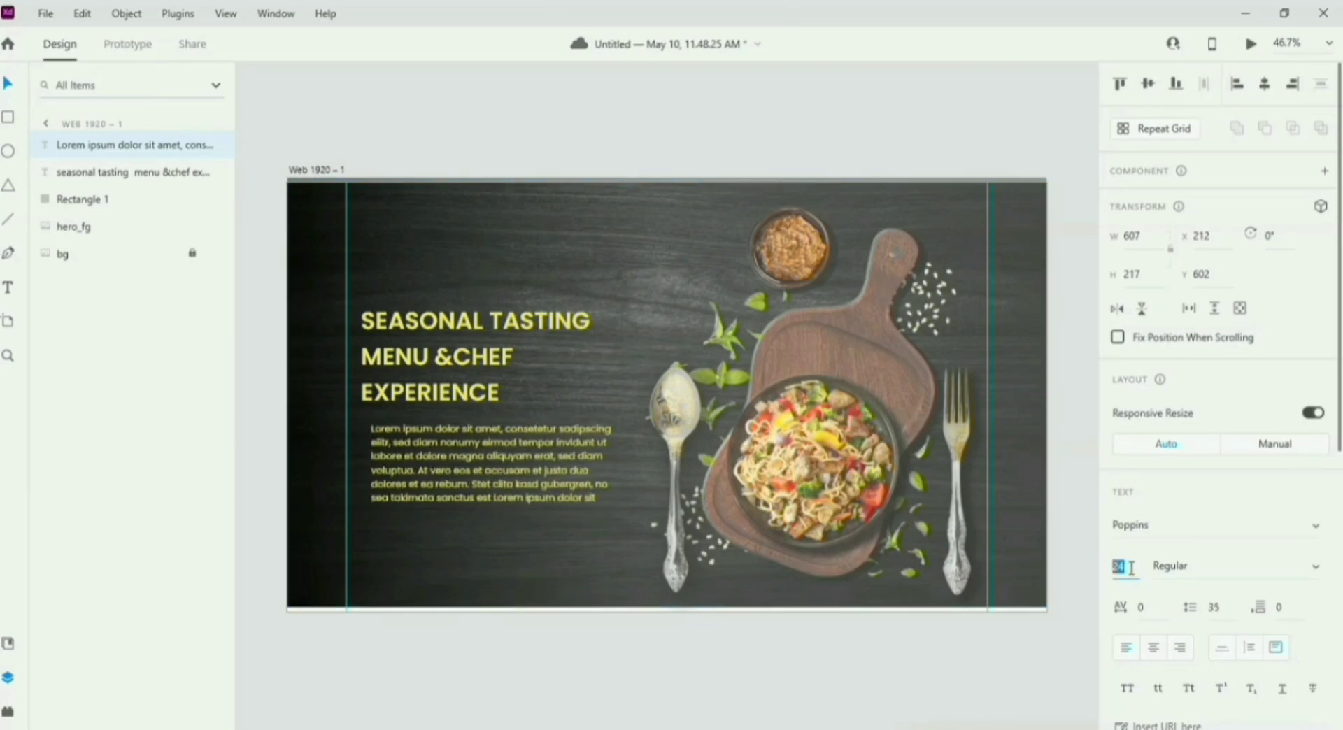
pyautogui.press('Up')
pyautogui.press('Up')
pyautogui.press('Up')
pyautogui.press('Up')
pyautogui.press('Up')
pyautogui.press('Up')
pyautogui.press('Up')
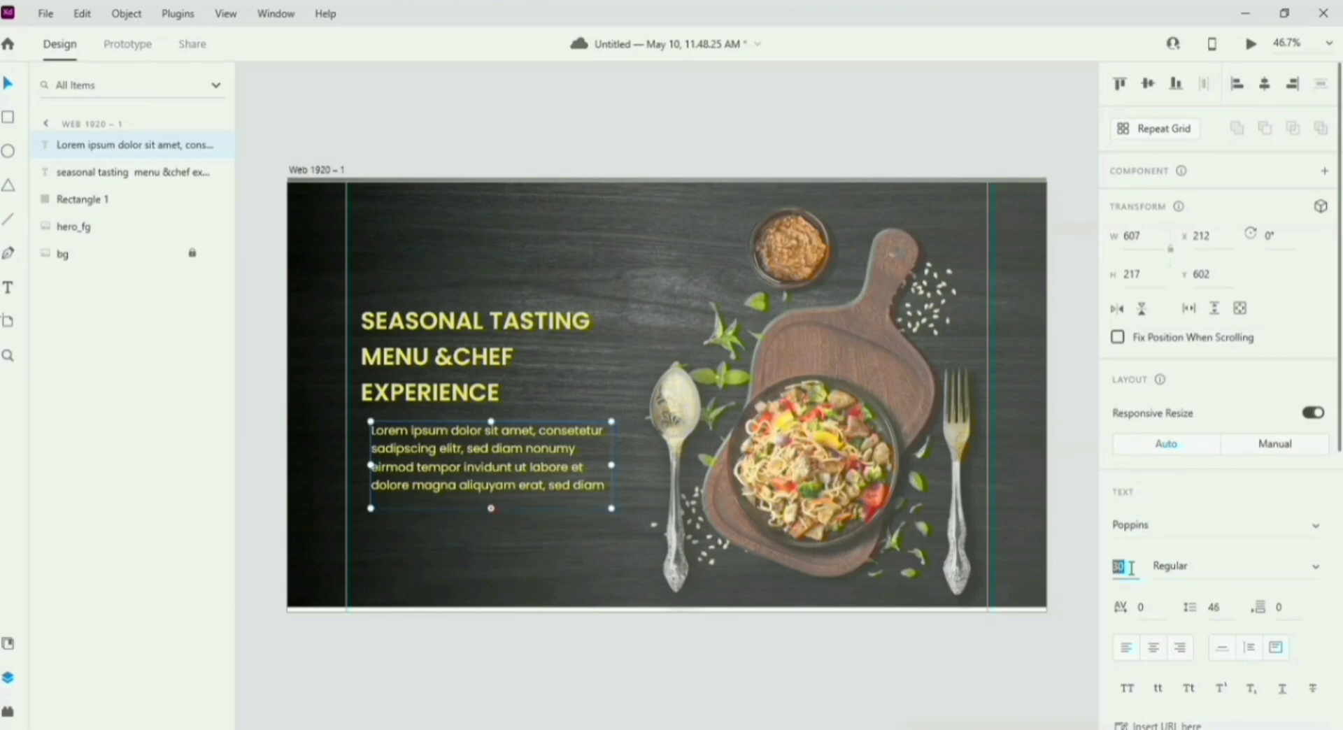
pyautogui.press('Up')
pyautogui.press('Up')
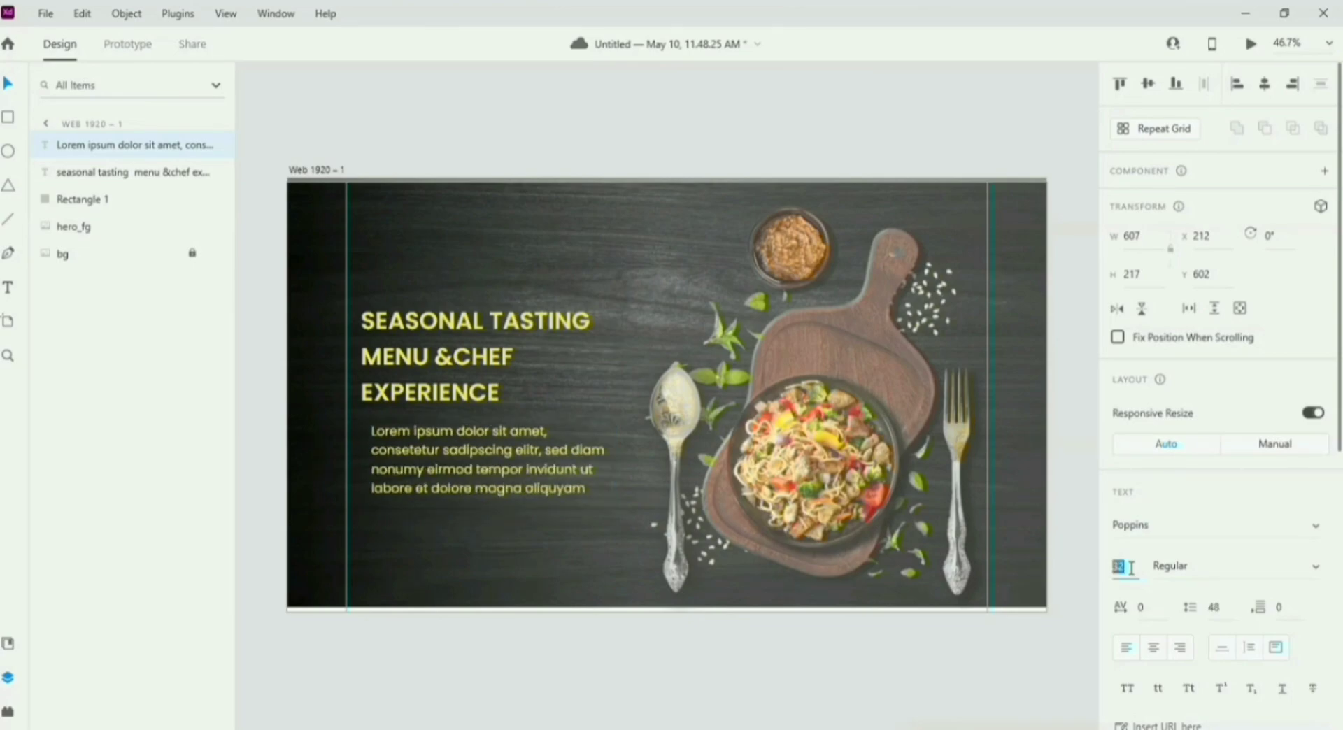
# Step: Change the paragraph's fill color to white #FFFFFF and deselect it
pyautogui.scroll(-5, 1154, 581)
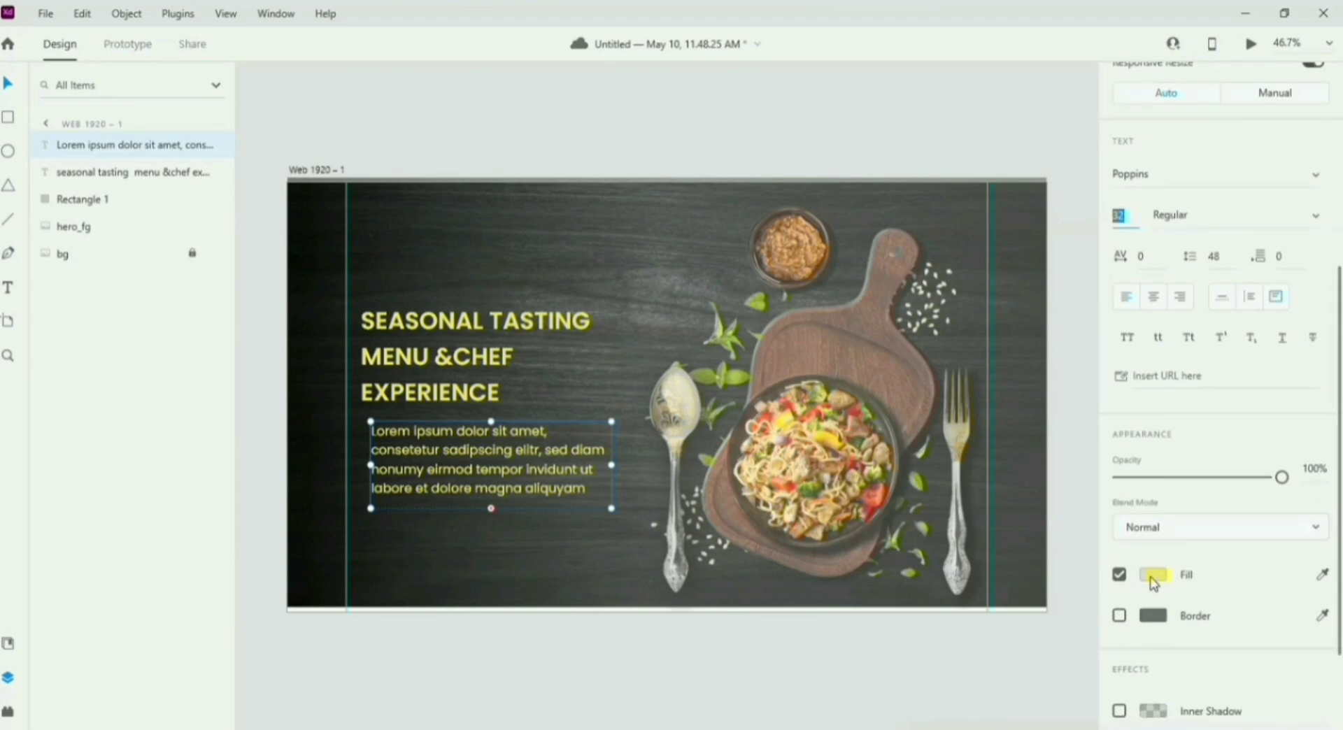
pyautogui.click(1153, 576)
pyautogui.moveTo(983, 470)
pyautogui.mouseDown()
pyautogui.moveTo(899, 486)
pyautogui.moveTo(887, 466)
pyautogui.mouseUp()
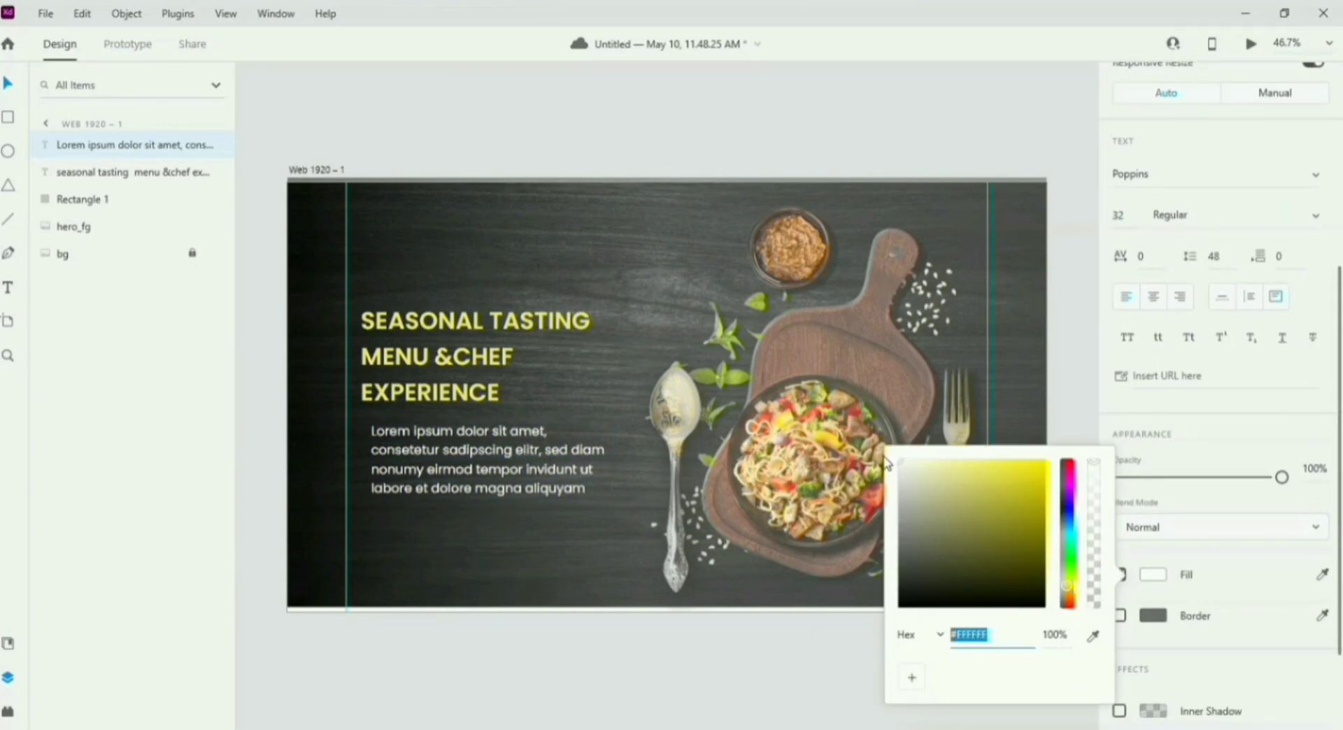
pyautogui.click(810, 675)
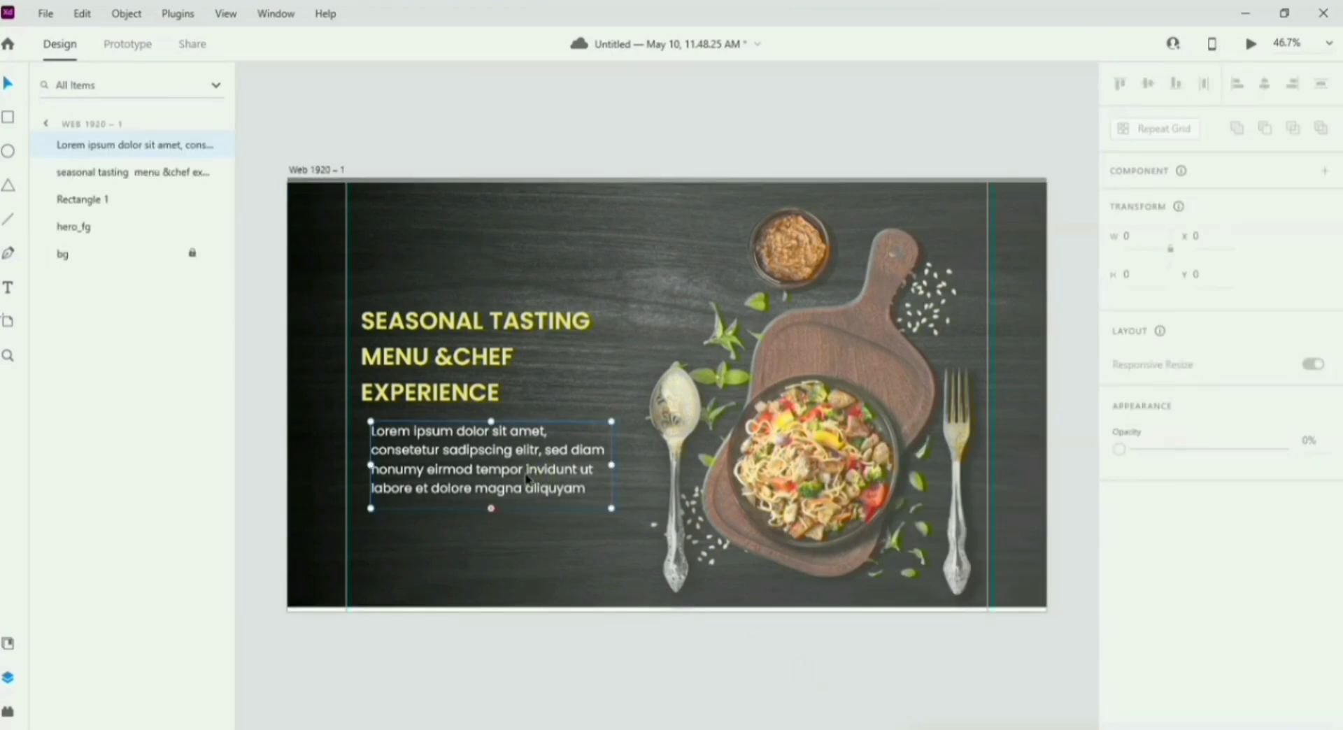
# Step: Shift the paragraph slightly toward the first vertical guide, move the heading to X 199 and Y 329, and save the document
pyautogui.moveTo(535, 480); pyautogui.dragTo(530, 481)
pyautogui.moveTo(483, 351)
pyautogui.mouseDown()
pyautogui.moveTo(502, 354)
pyautogui.moveTo(488, 360)
pyautogui.mouseUp()
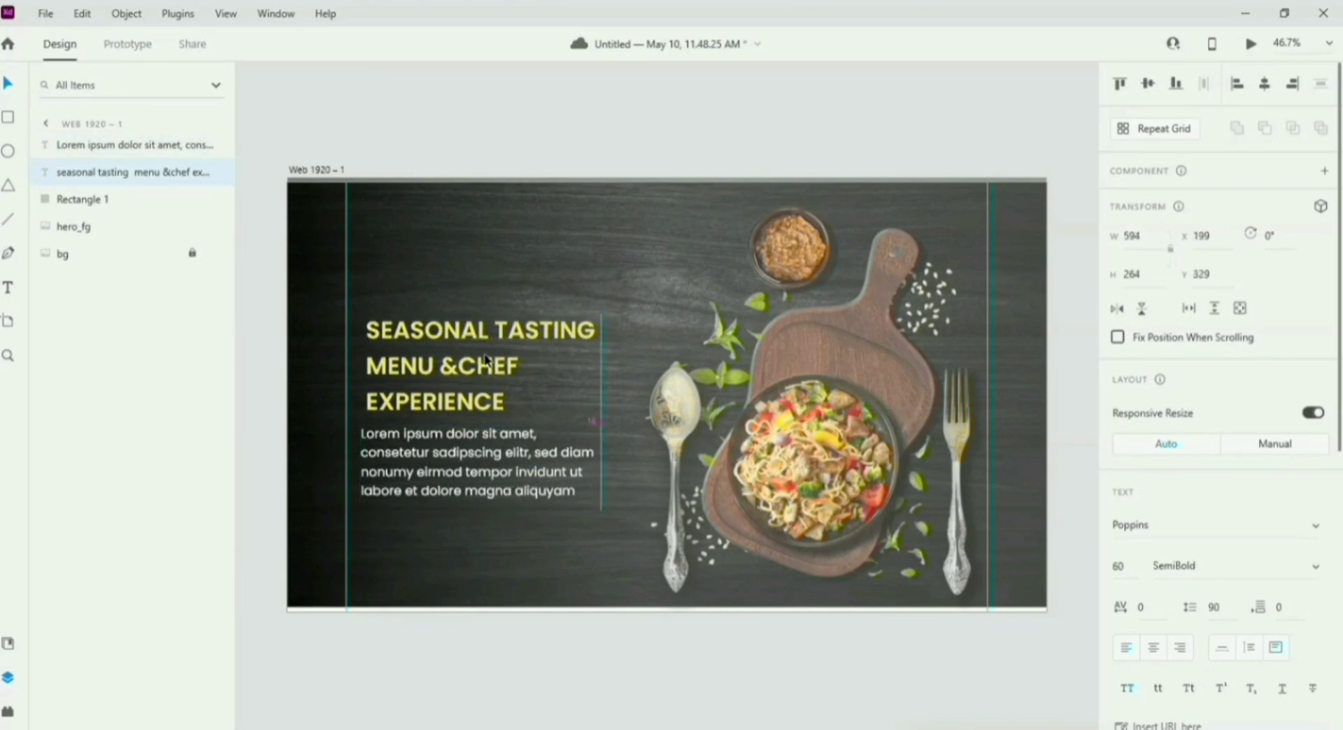
pyautogui.hotkey('ctrl', 's')
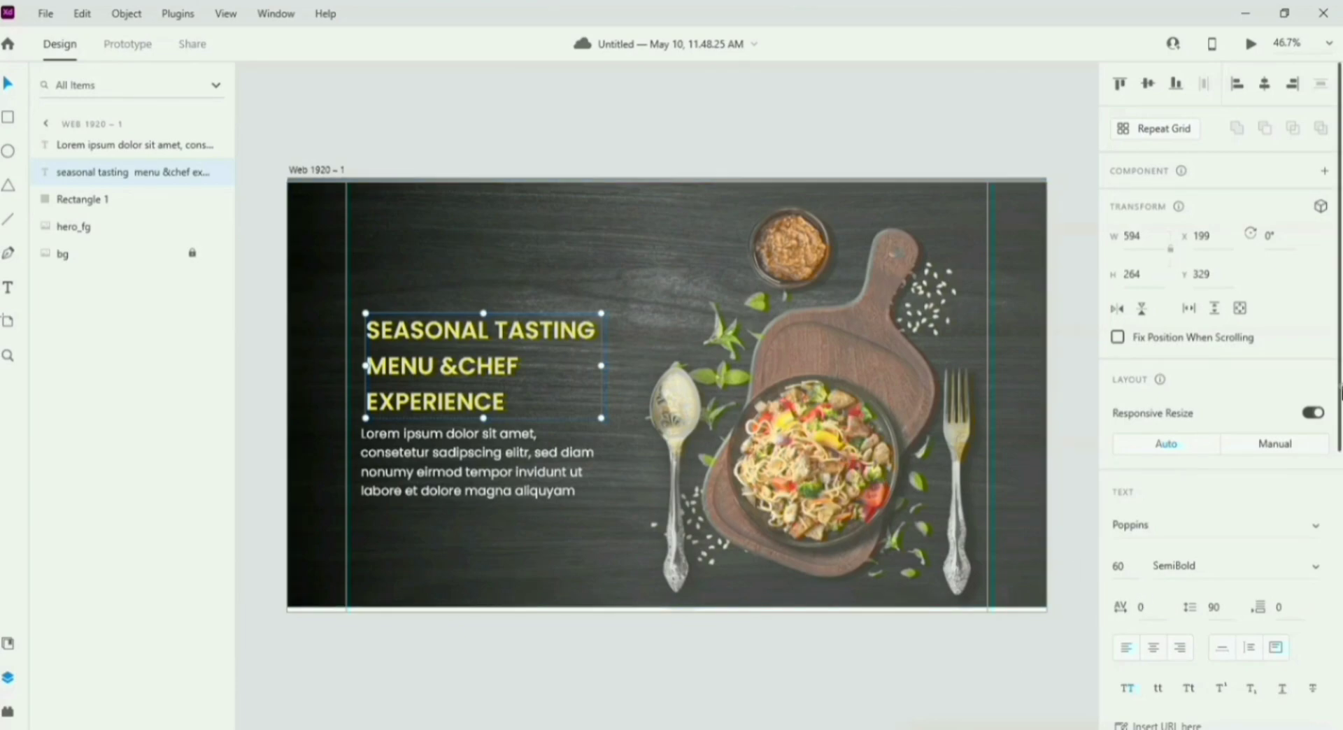
pyautogui.scroll(-5, 1179, 540)
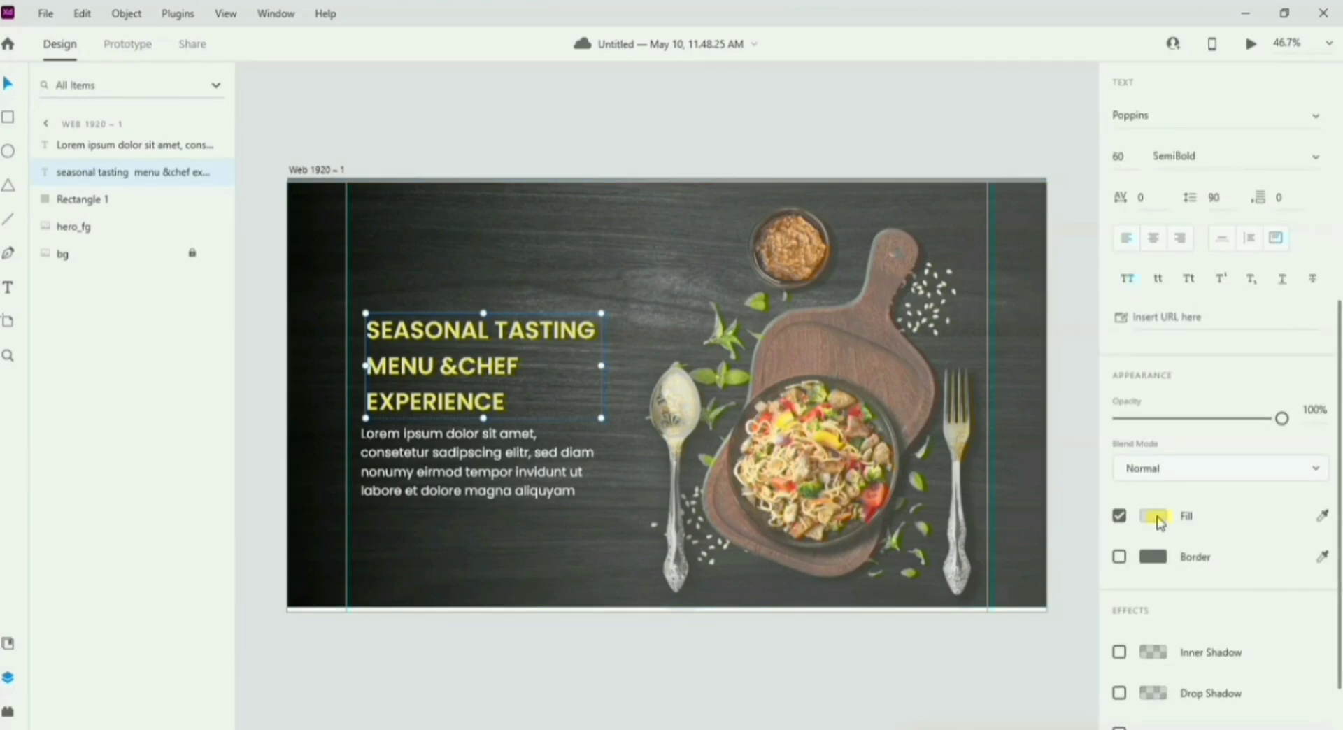
pyautogui.click(1155, 517)
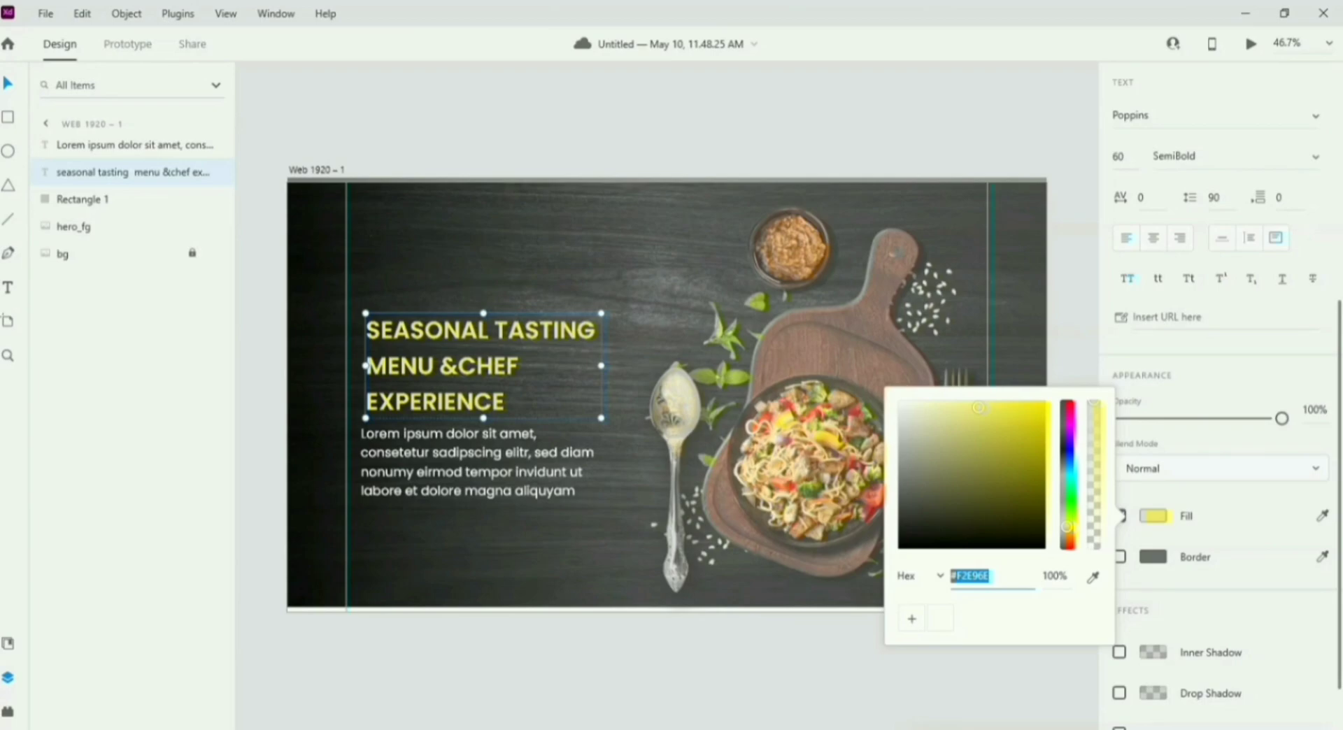
pyautogui.hotkey('alt', 'Tab')
pyautogui.click(663, 647)
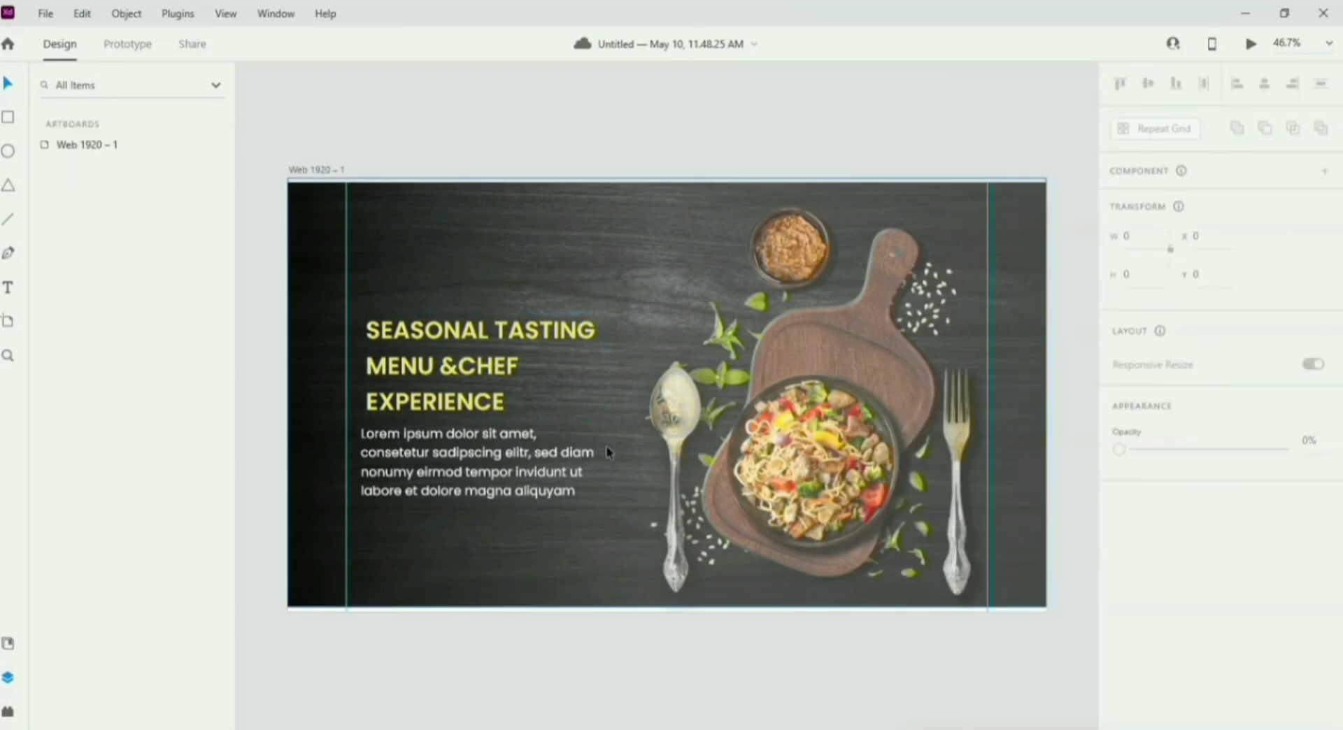
# Step: Change the heading's fill color to #E4C590, save that color as a swatch, and deselect the heading
pyautogui.click(428, 348)
pyautogui.scroll(-3, 1339, 549)
pyautogui.scroll(-1, 1339, 550)
pyautogui.click(1153, 640)
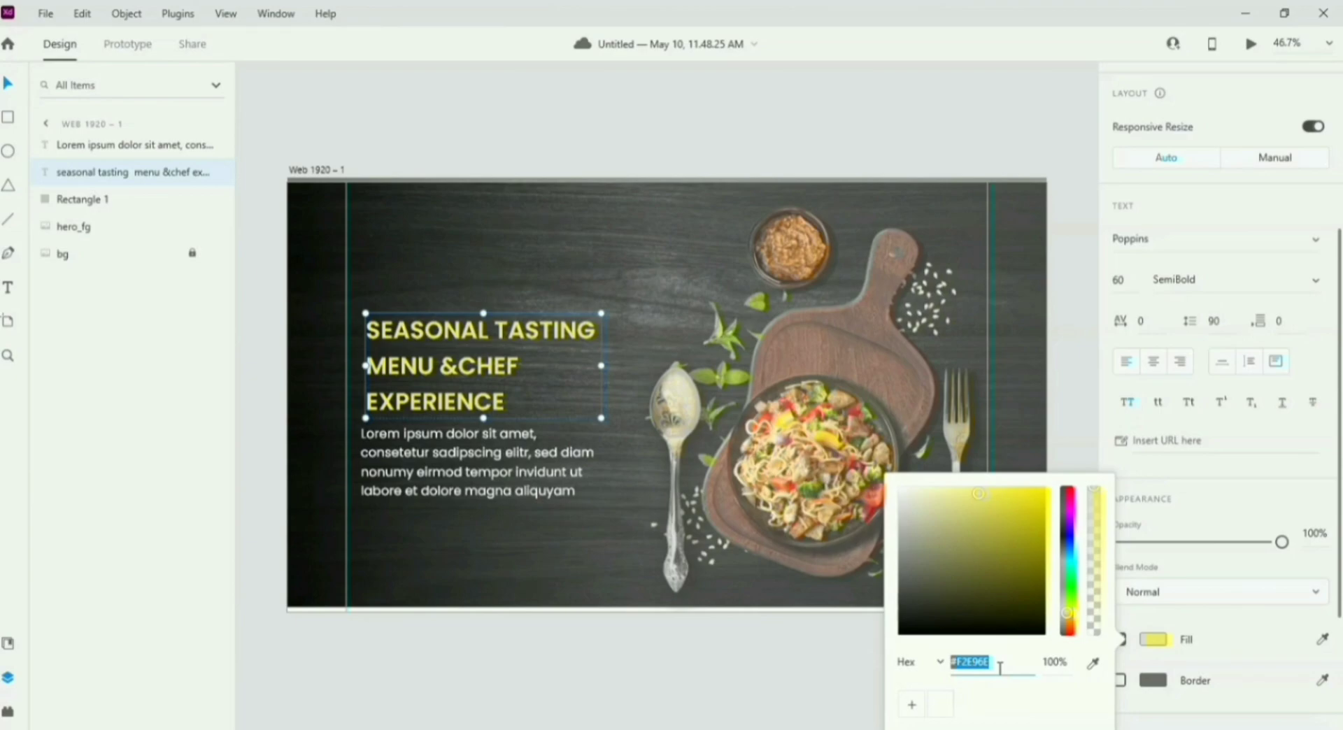
pyautogui.write('#E4C590')
pyautogui.press('Return')
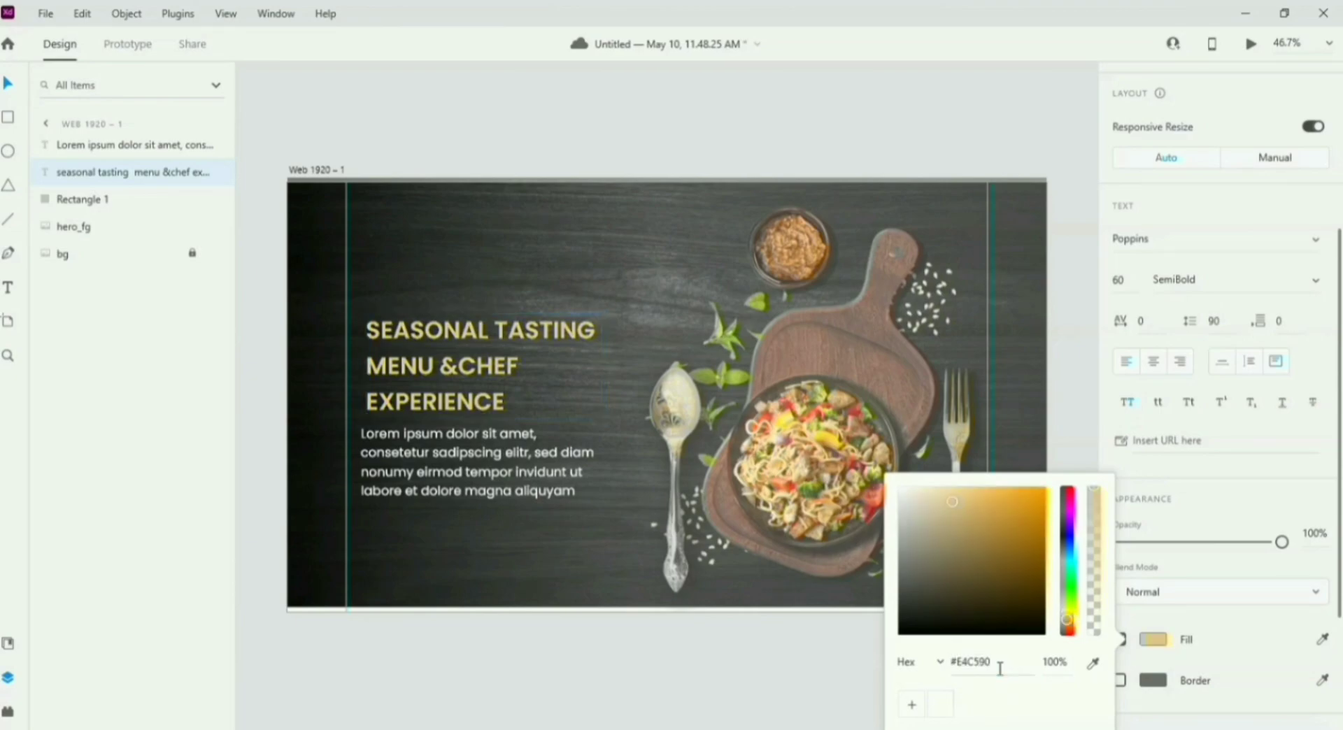
pyautogui.click(912, 704)
pyautogui.click(773, 680)
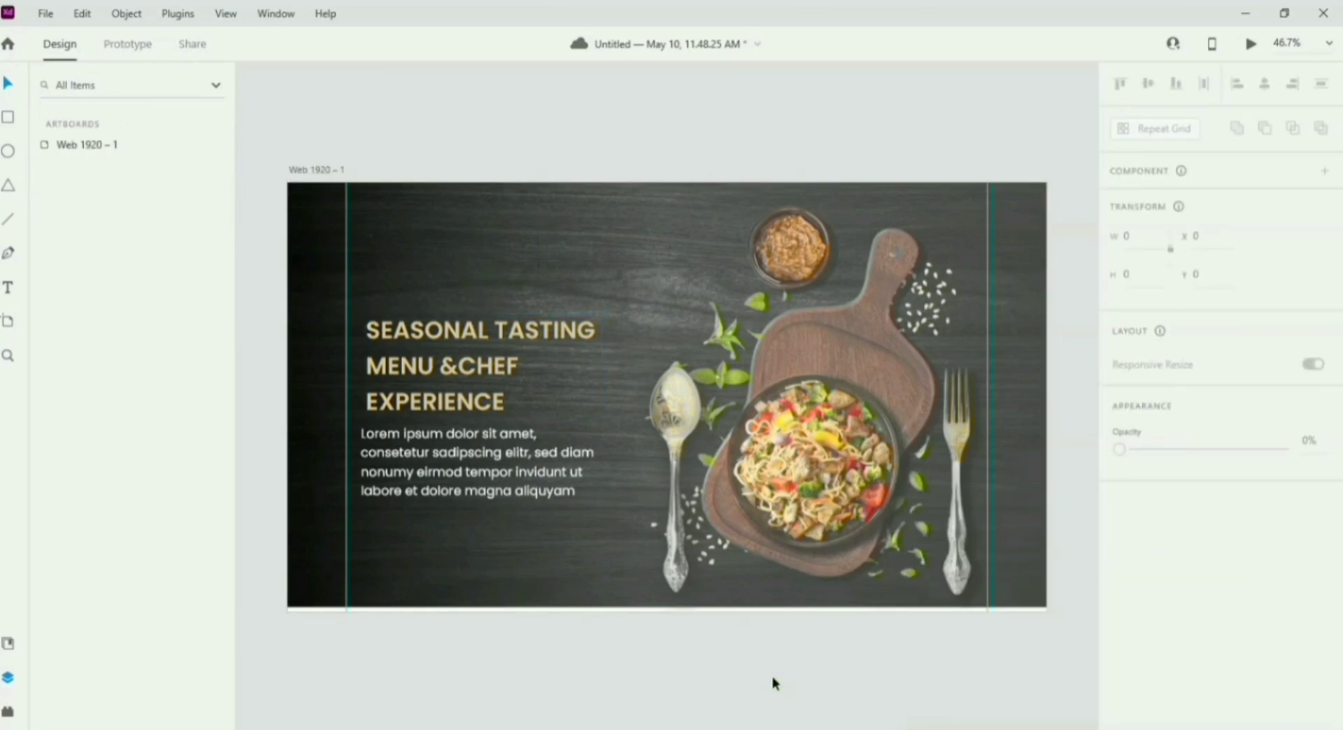
# Step: Draw a button rectangle about 373 by 82 below the paragraph, with corners rounded to a radius of 47
pyautogui.click(9, 121)
pyautogui.moveTo(473, 562); pyautogui.dragTo(500, 564)
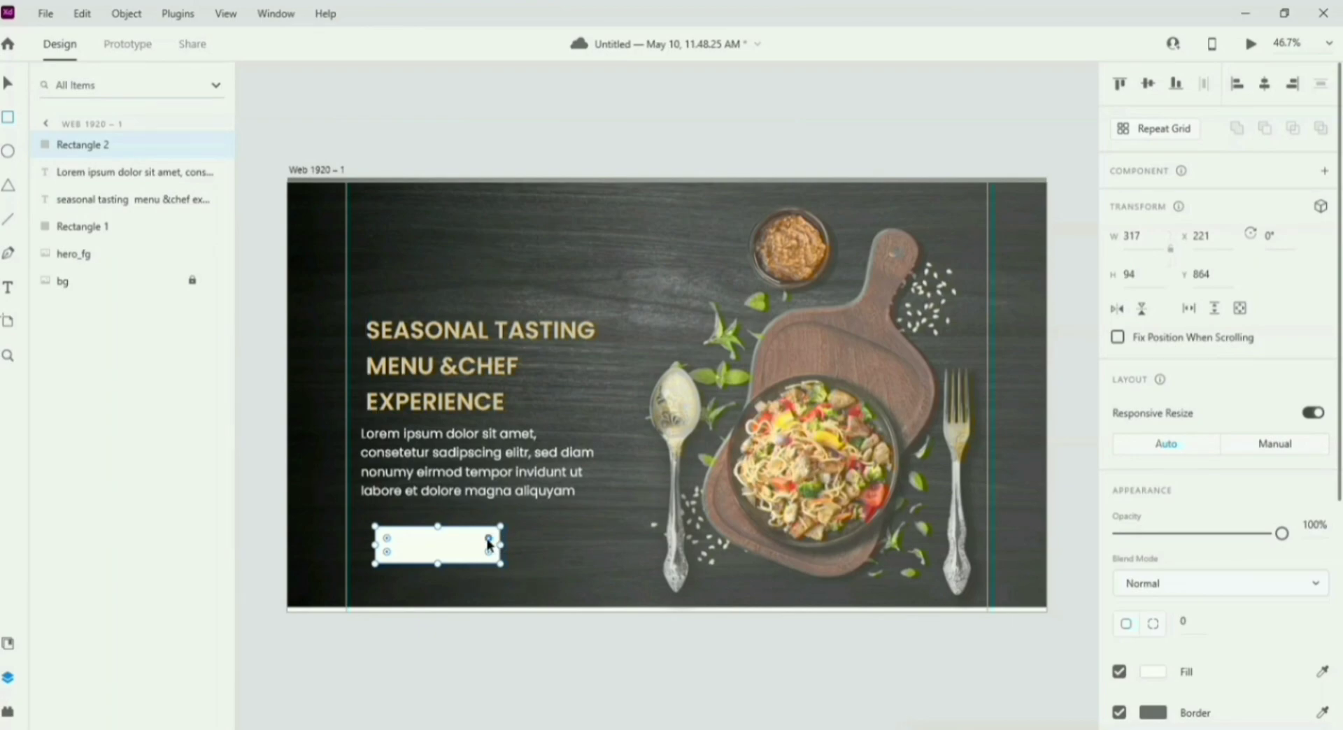
pyautogui.moveTo(488, 545); pyautogui.dragTo(515, 554)
pyautogui.moveTo(446, 526); pyautogui.dragTo(518, 547)
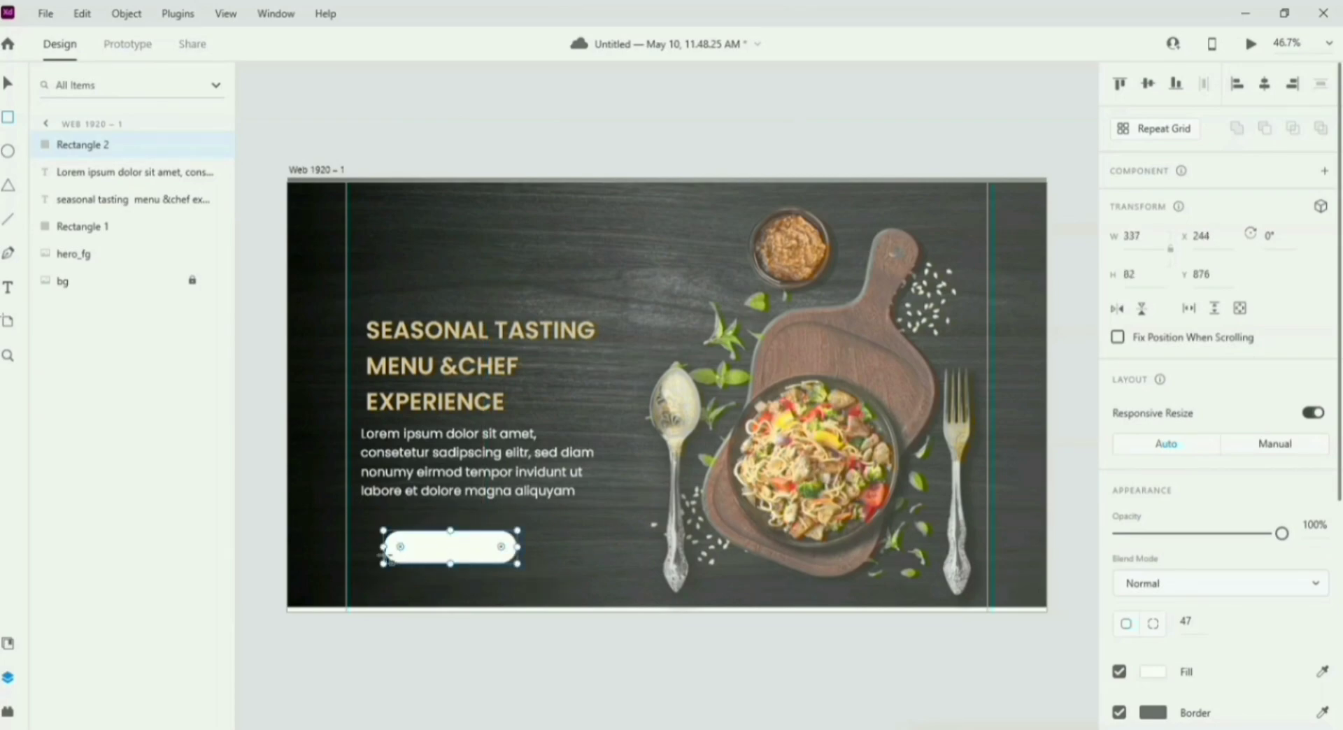
pyautogui.moveTo(380, 550); pyautogui.dragTo(365, 546)
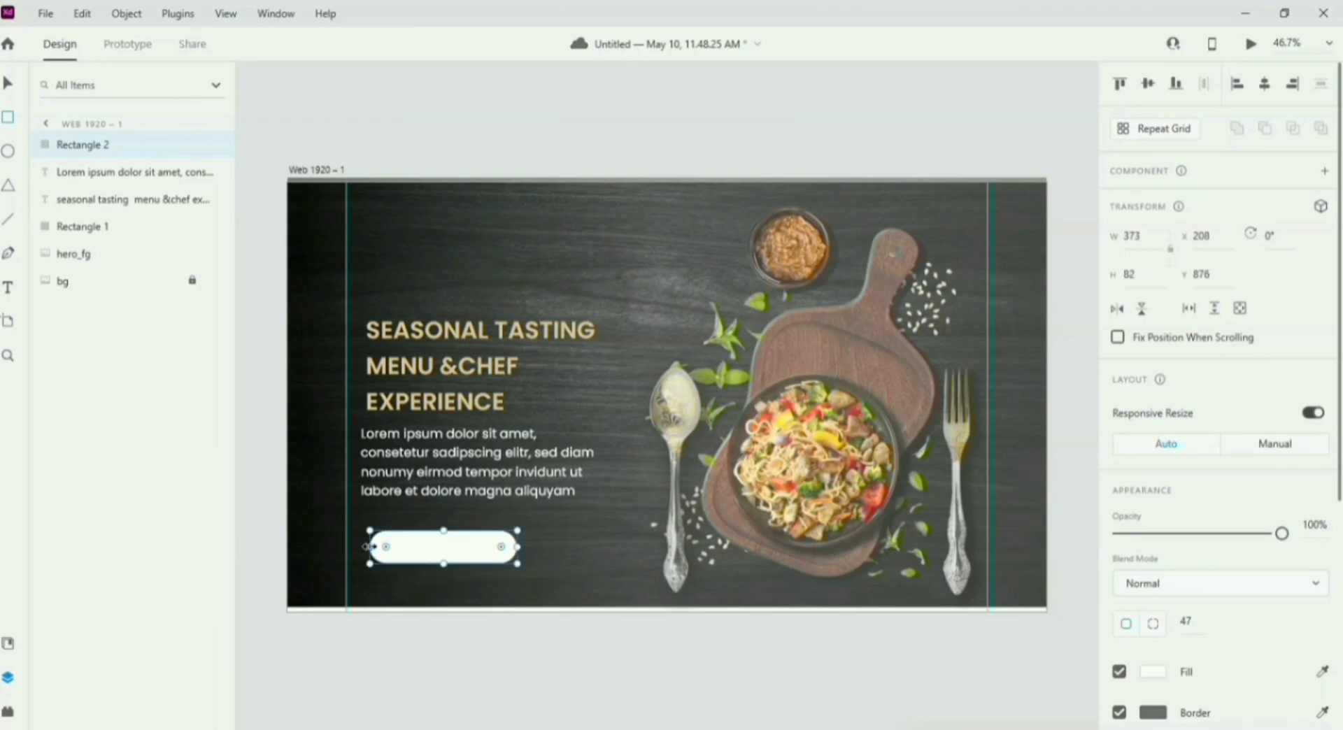
# Step: Fill the button rectangle with the saved #E4C590 swatch
pyautogui.moveTo(1340, 368); pyautogui.dragTo(1305, 521)
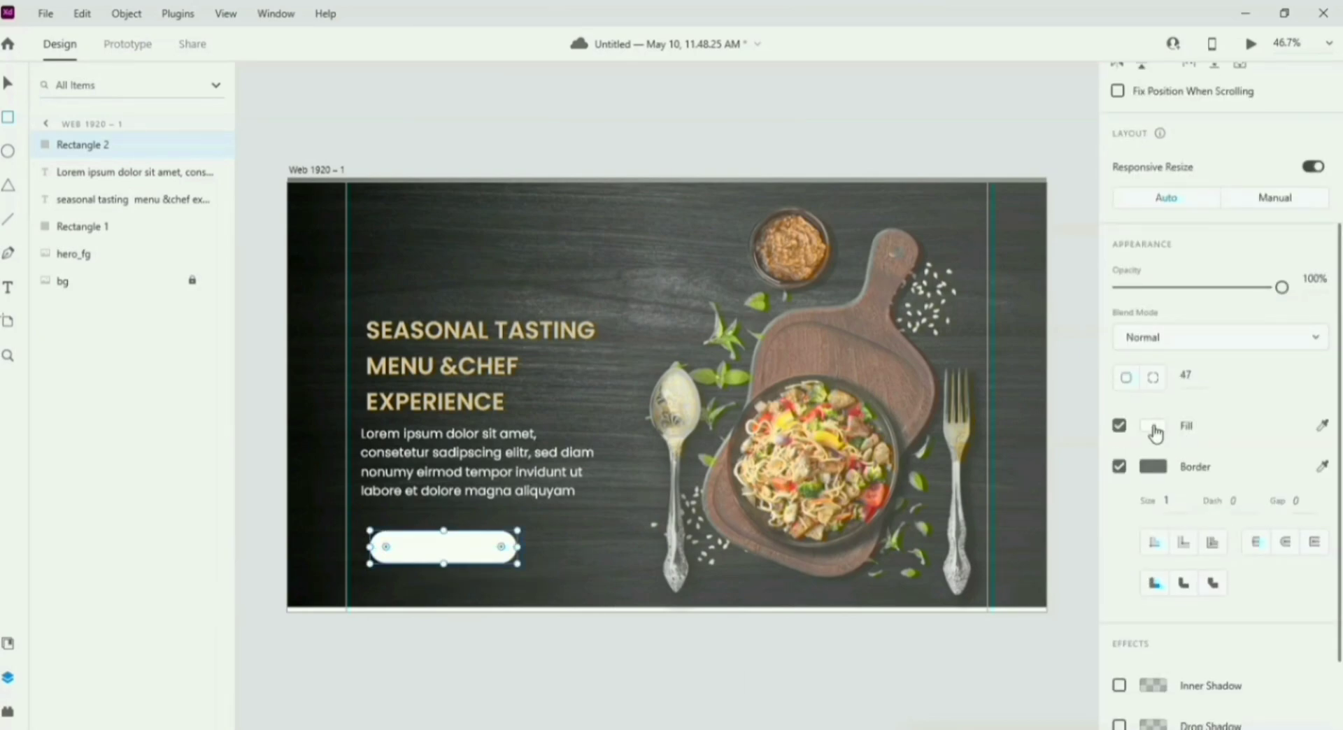
pyautogui.click(1155, 425)
pyautogui.click(941, 542)
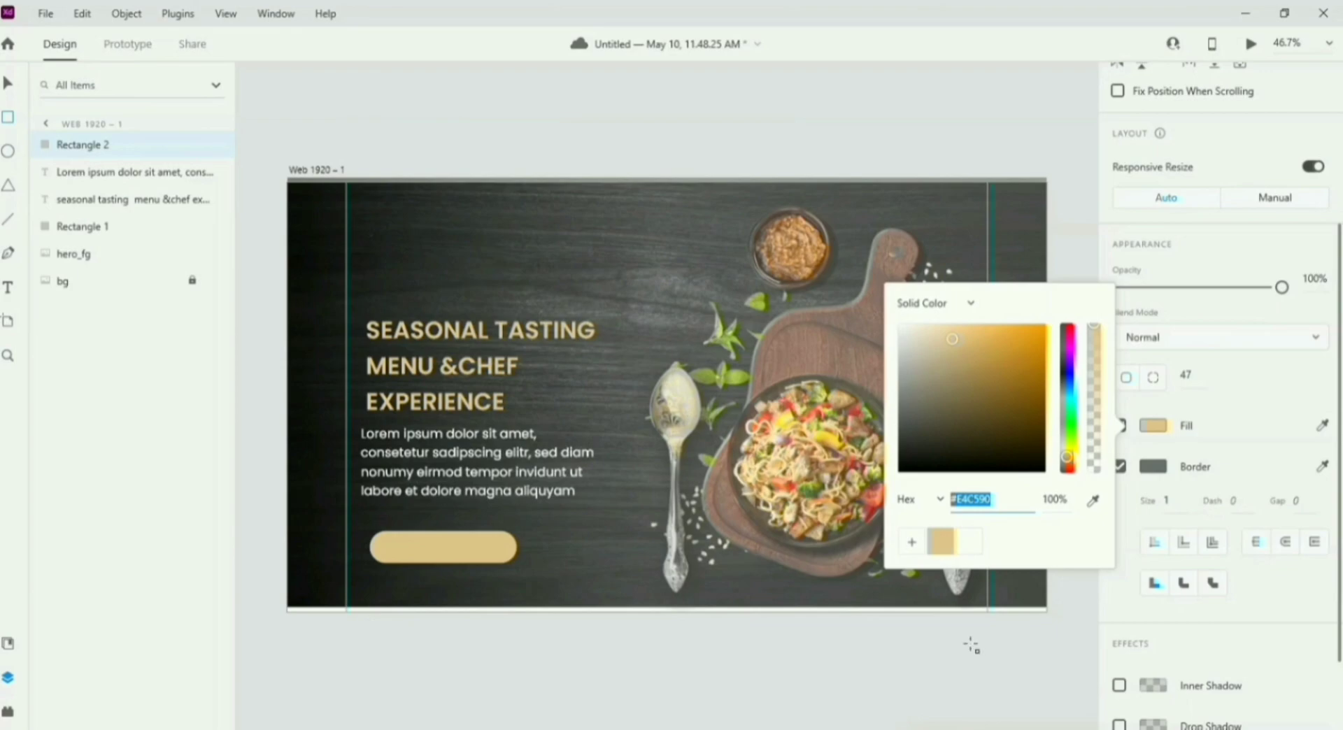
# Step: Enlarge the gold button rectangle slightly and add the text "Find your table" over it
pyautogui.click(875, 694)
pyautogui.moveTo(445, 530); pyautogui.dragTo(444, 524)
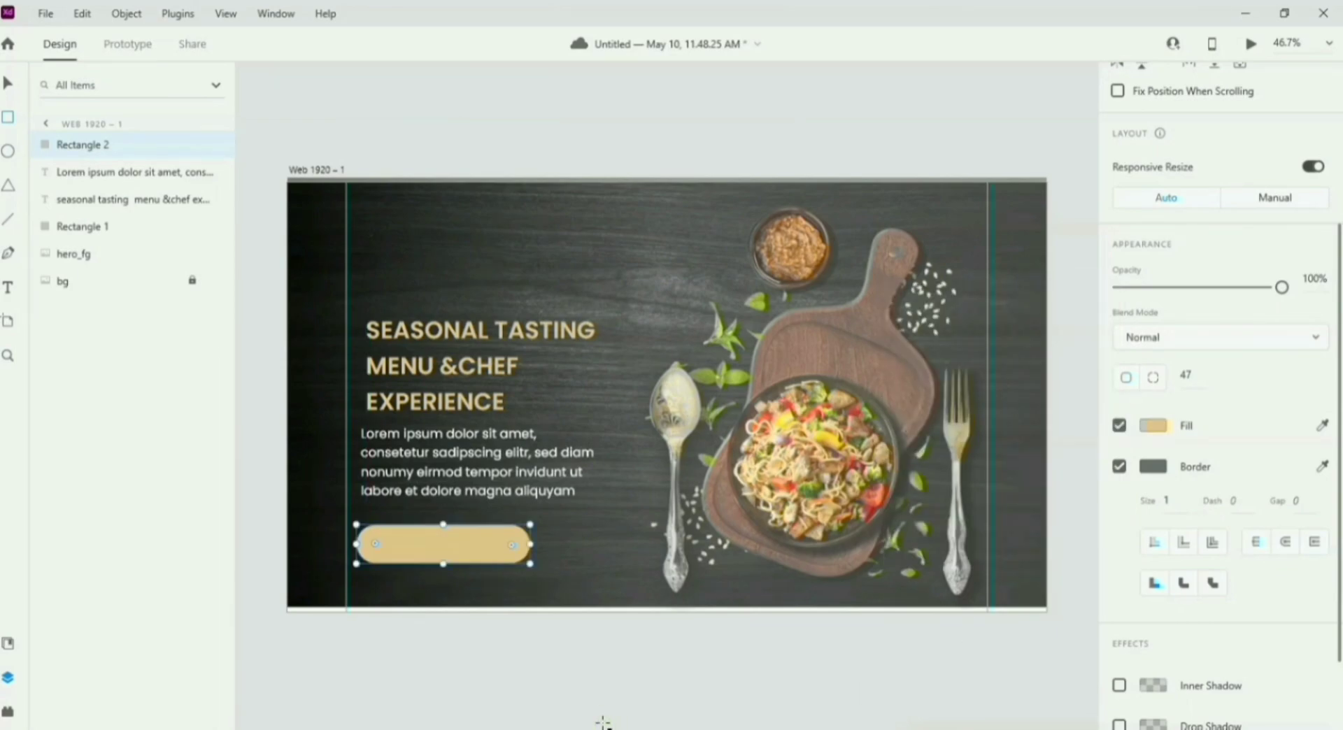
pyautogui.click(7, 287)
pyautogui.click(389, 539)
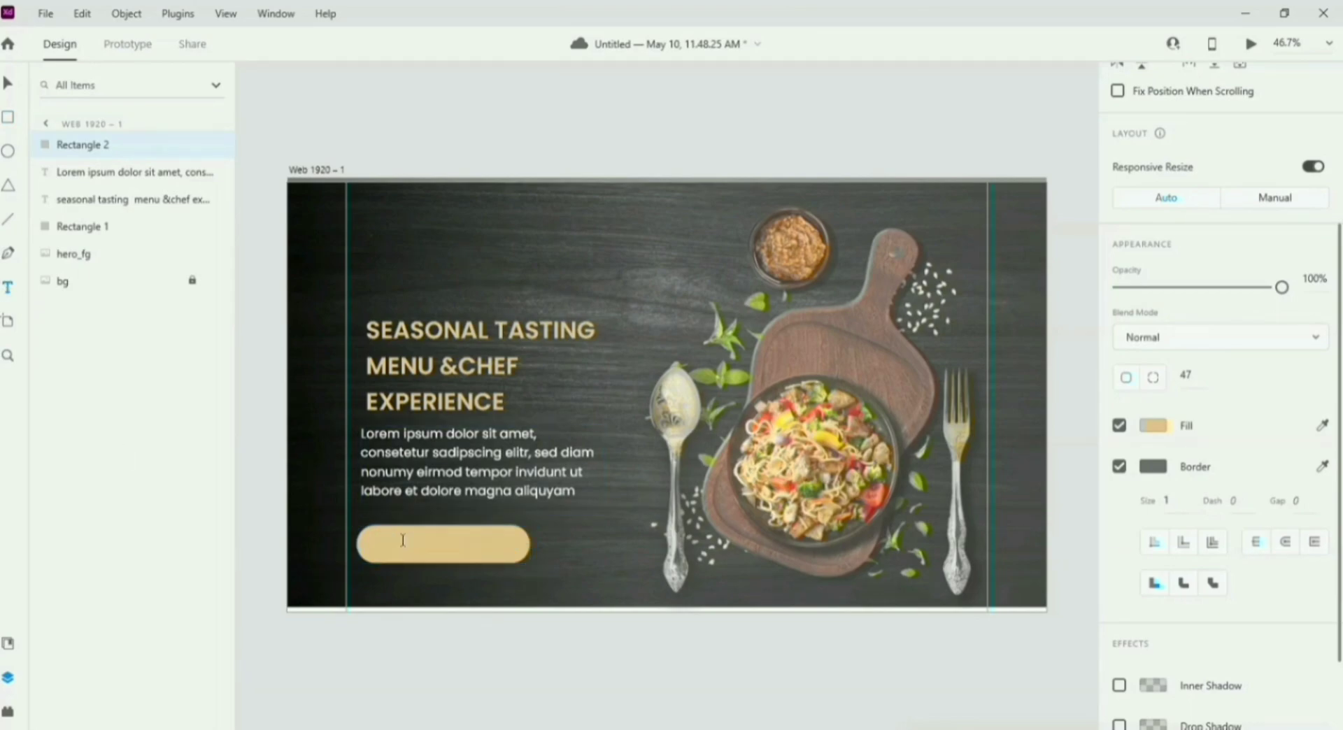
pyautogui.click(403, 541)
pyautogui.write('f')
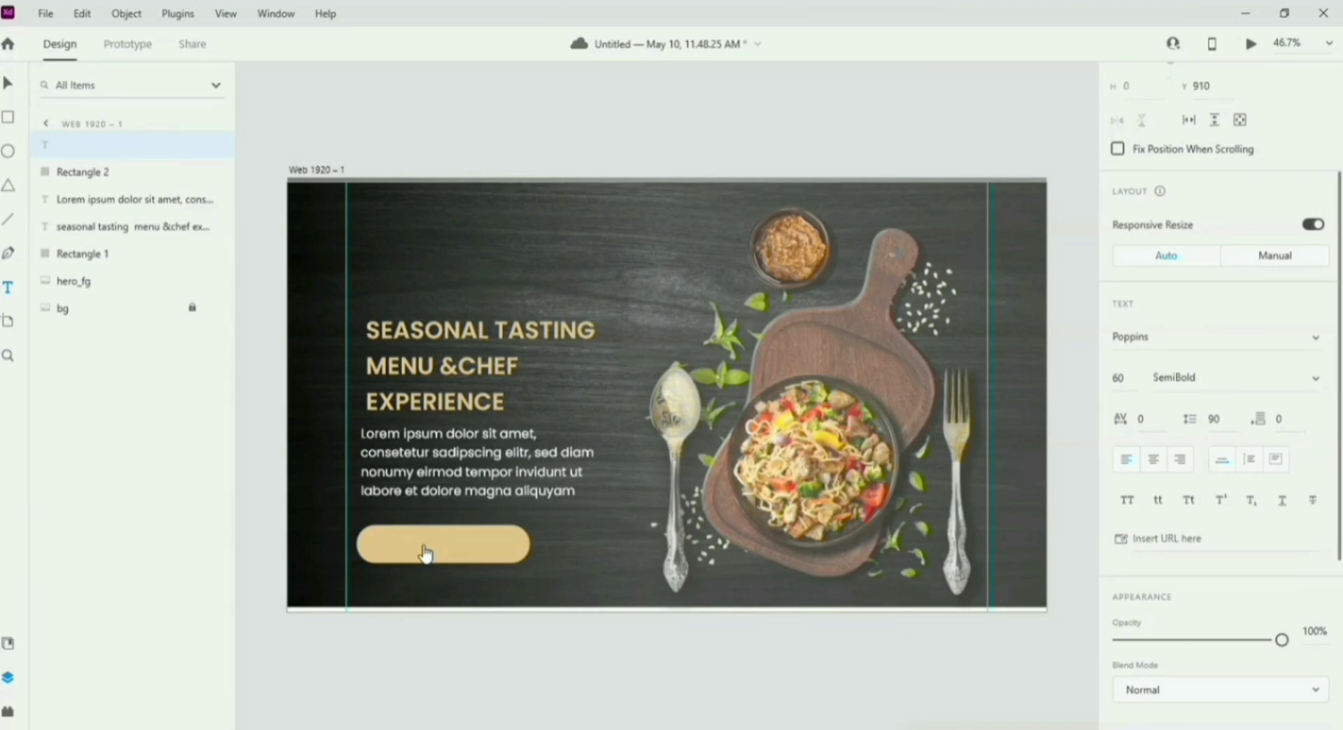
pyautogui.write('ind your table')
# Step: Change the "Find your table" label's fill color to black
pyautogui.scroll(-5, 1157, 437)
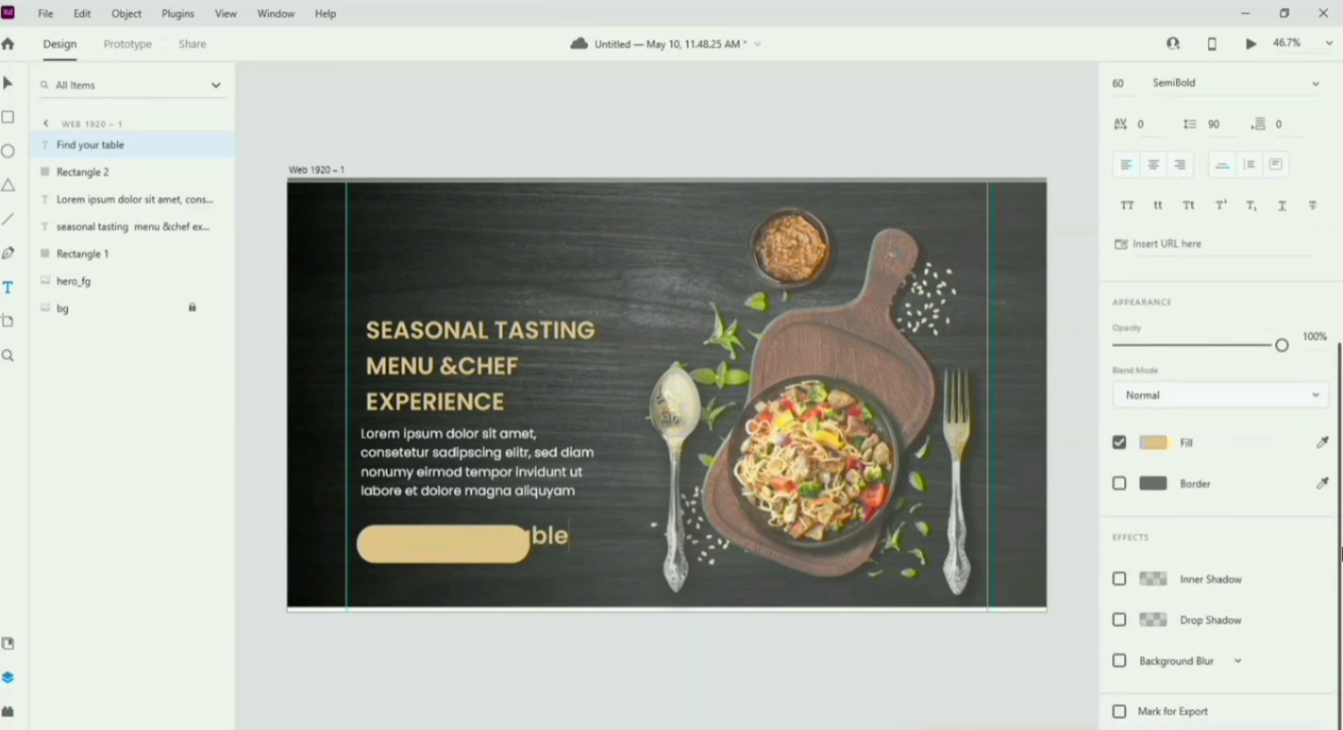
pyautogui.click(1158, 436)
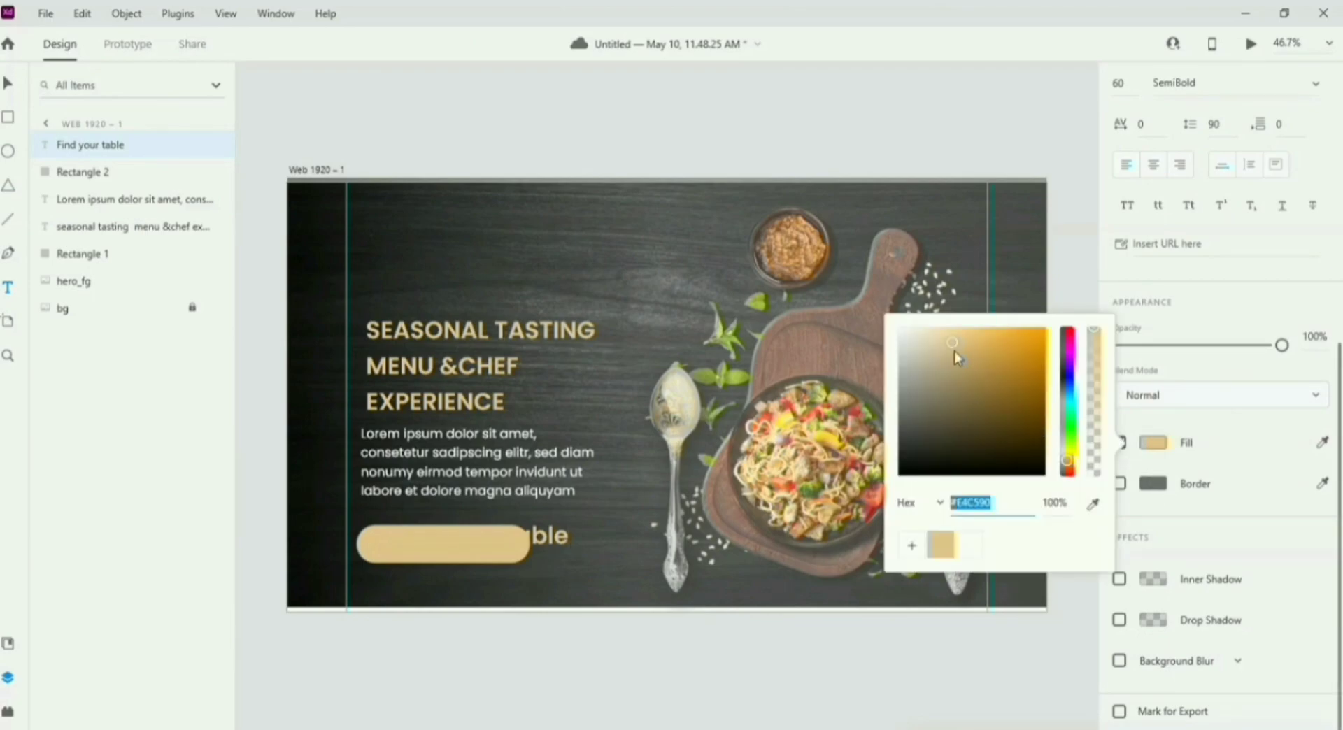
pyautogui.moveTo(950, 346); pyautogui.dragTo(907, 468)
pyautogui.click(9, 85)
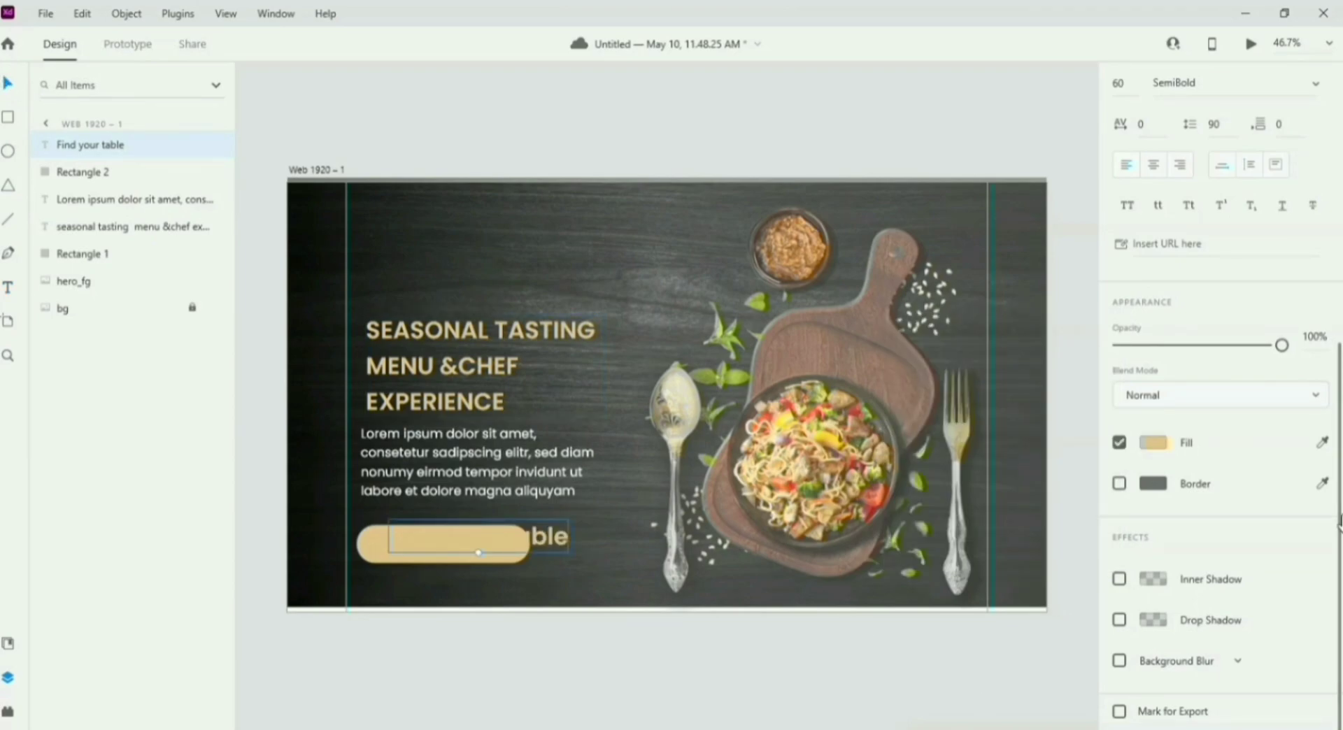
pyautogui.click(1155, 444)
pyautogui.moveTo(954, 350); pyautogui.dragTo(908, 475)
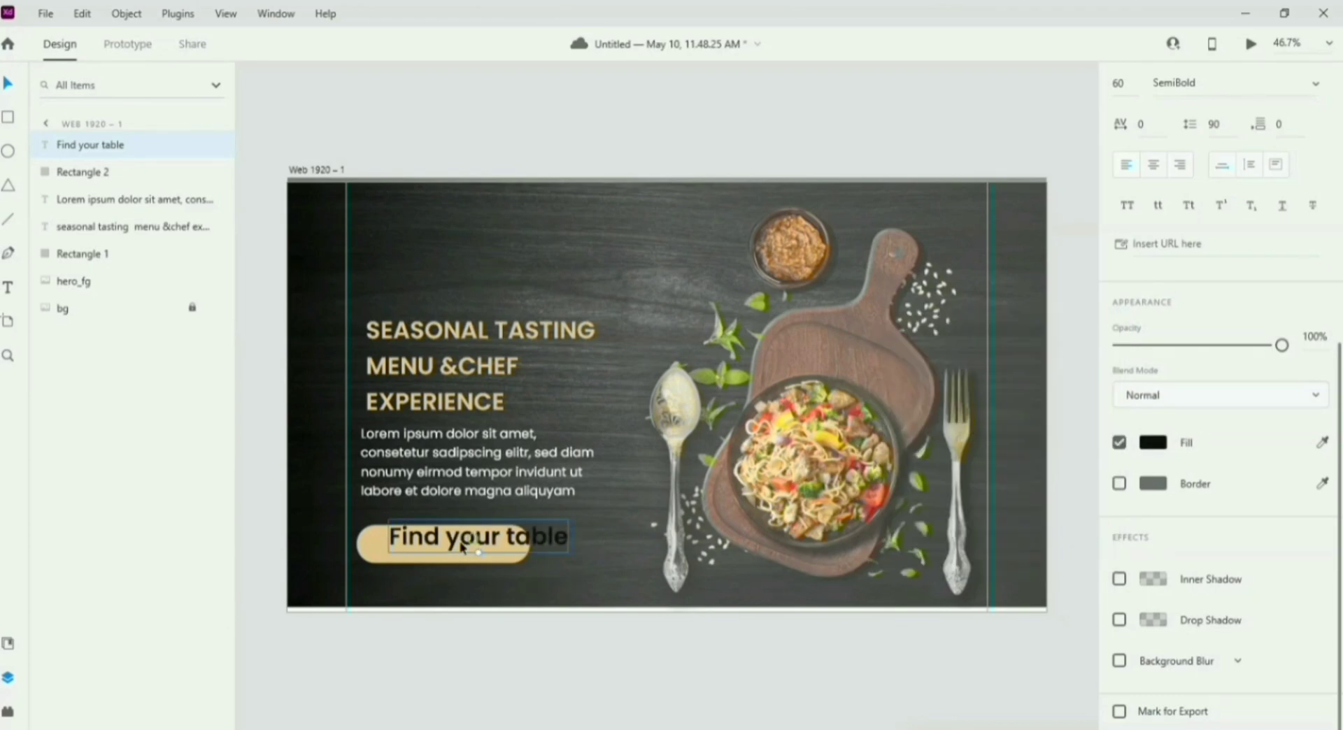
# Step: Set the button label's font size to 30 and position the text inside the gold button
pyautogui.moveTo(474, 535); pyautogui.dragTo(451, 540)
pyautogui.scroll(3, 1341, 411)
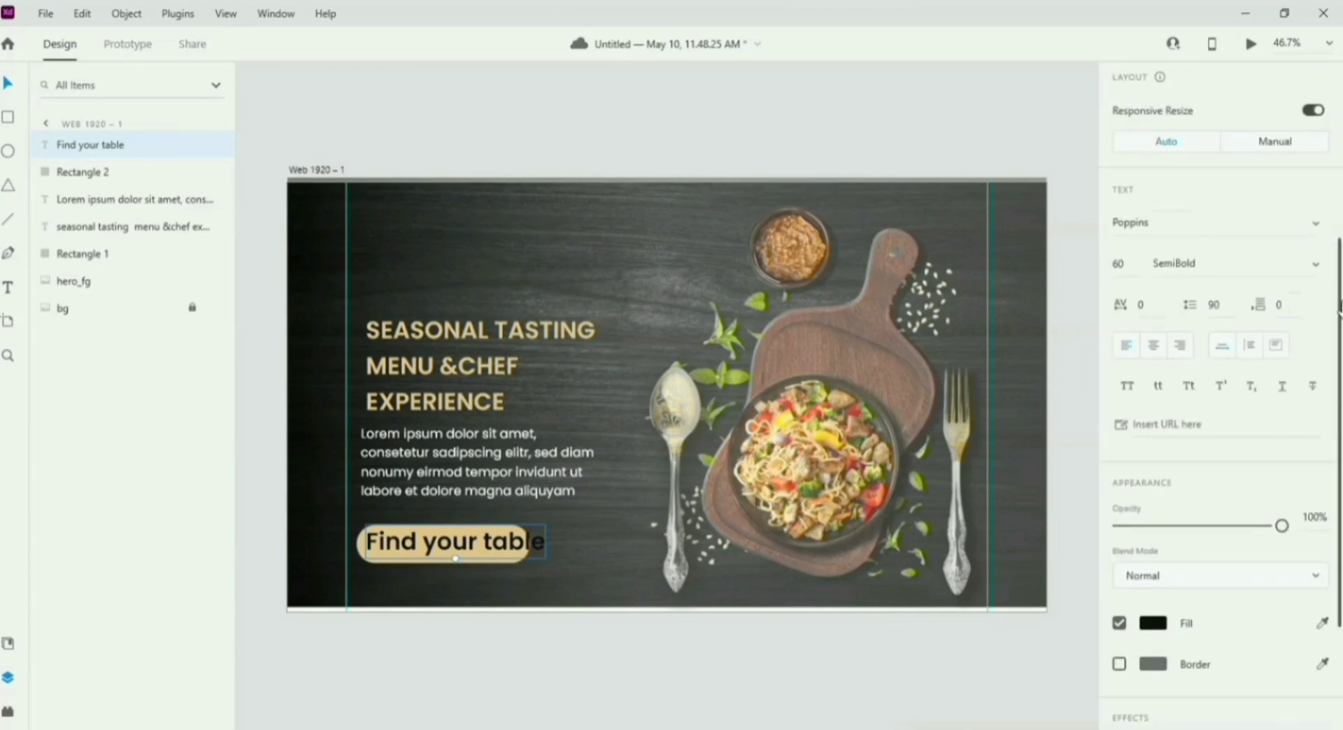
pyautogui.click(1131, 305)
pyautogui.write('40')
pyautogui.press('Return')
pyautogui.press('Down')
pyautogui.press('Down')
pyautogui.press('Down')
pyautogui.press('Down')
pyautogui.press('Down')
pyautogui.press('Down')
pyautogui.press('Down')
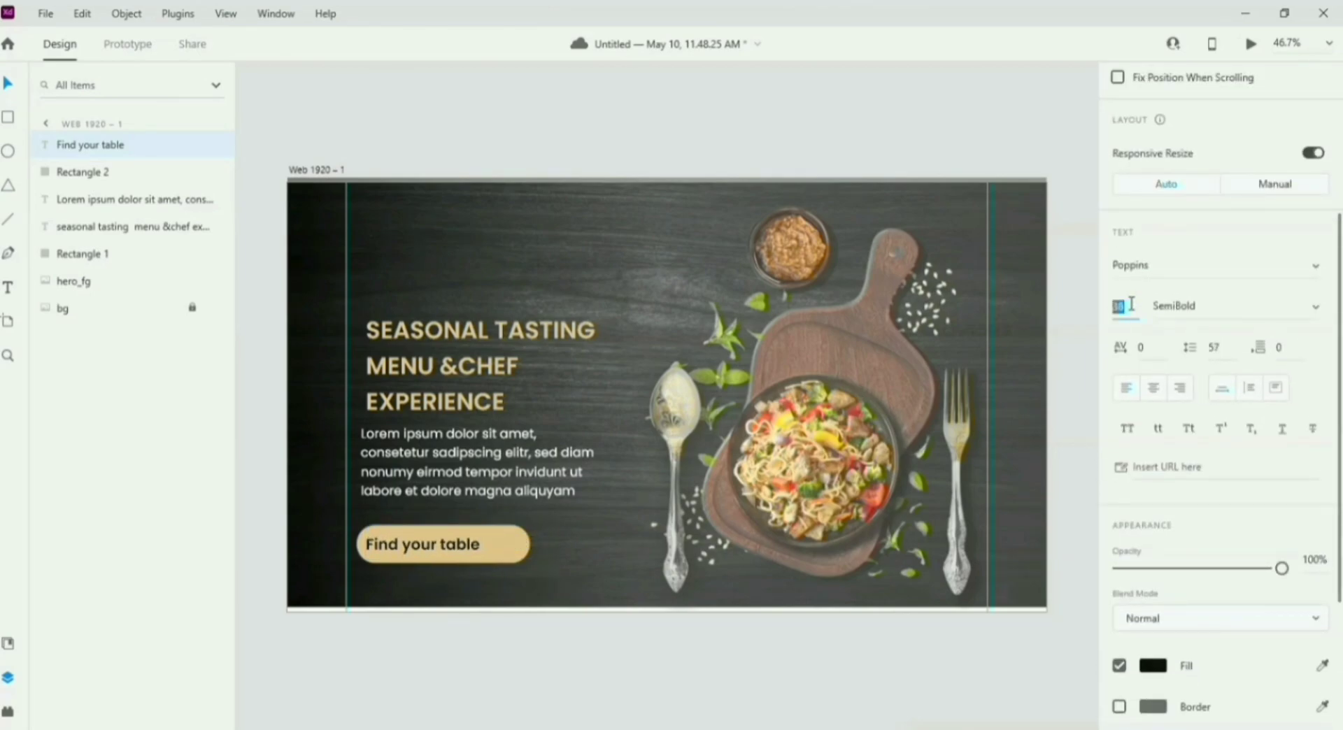
pyautogui.press('Down')
pyautogui.press('Down')
pyautogui.press('Down')
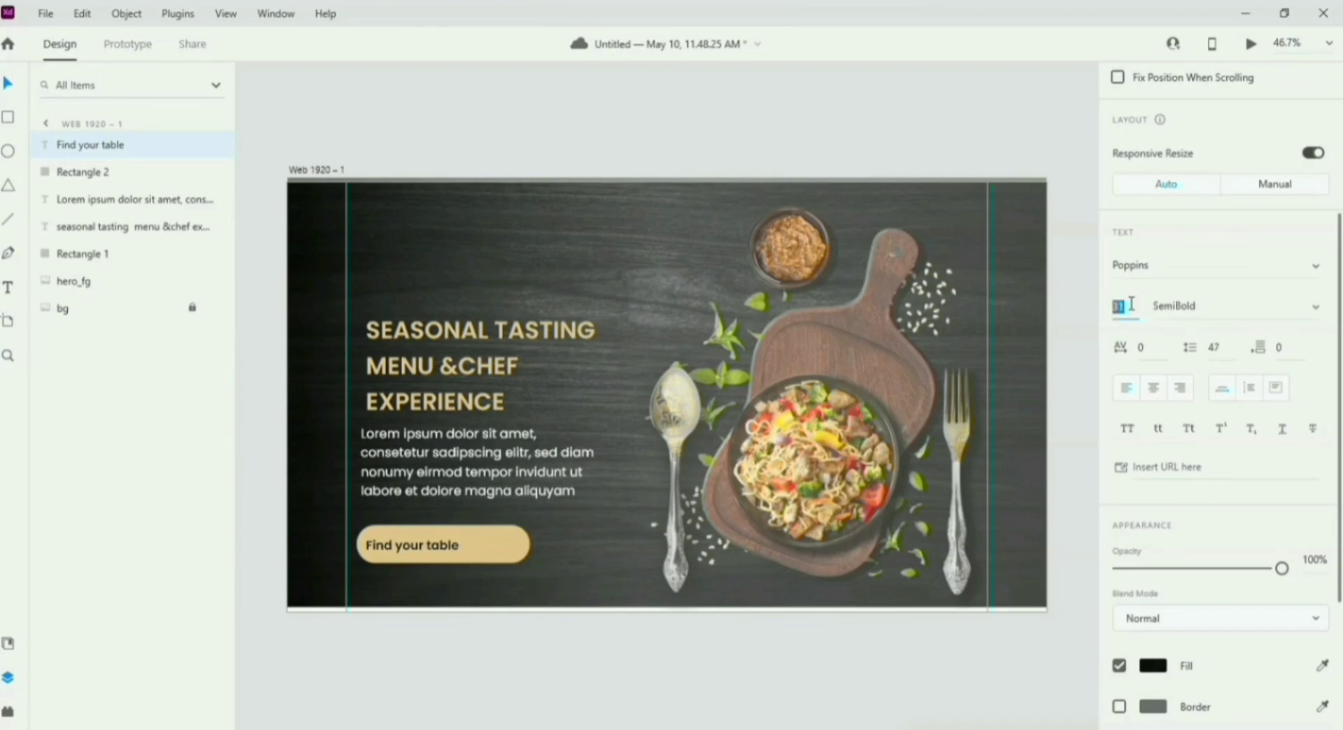
pyautogui.moveTo(434, 556); pyautogui.dragTo(456, 553)
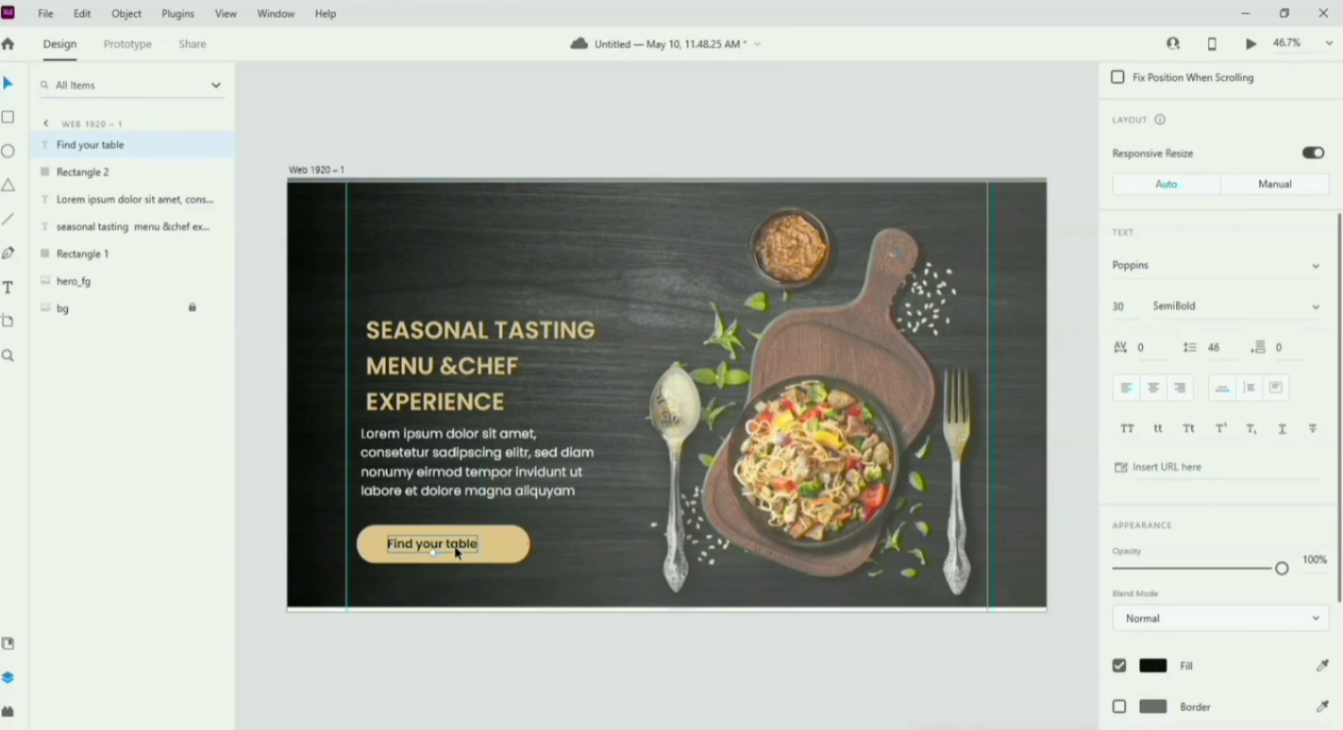
# Step: Try the Regular weight on the button label and return it to SemiBold
pyautogui.click(1318, 308)
pyautogui.click(1242, 162)
pyautogui.click(1315, 309)
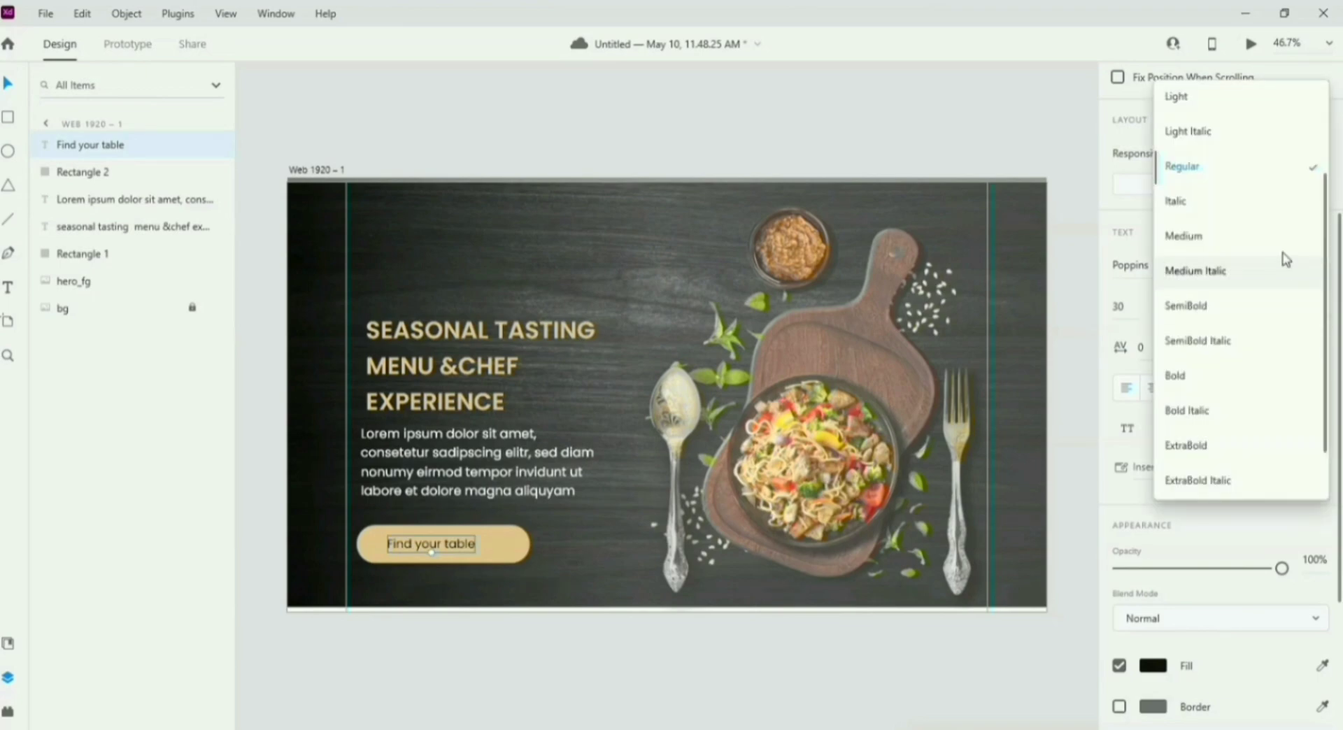
pyautogui.click(1230, 316)
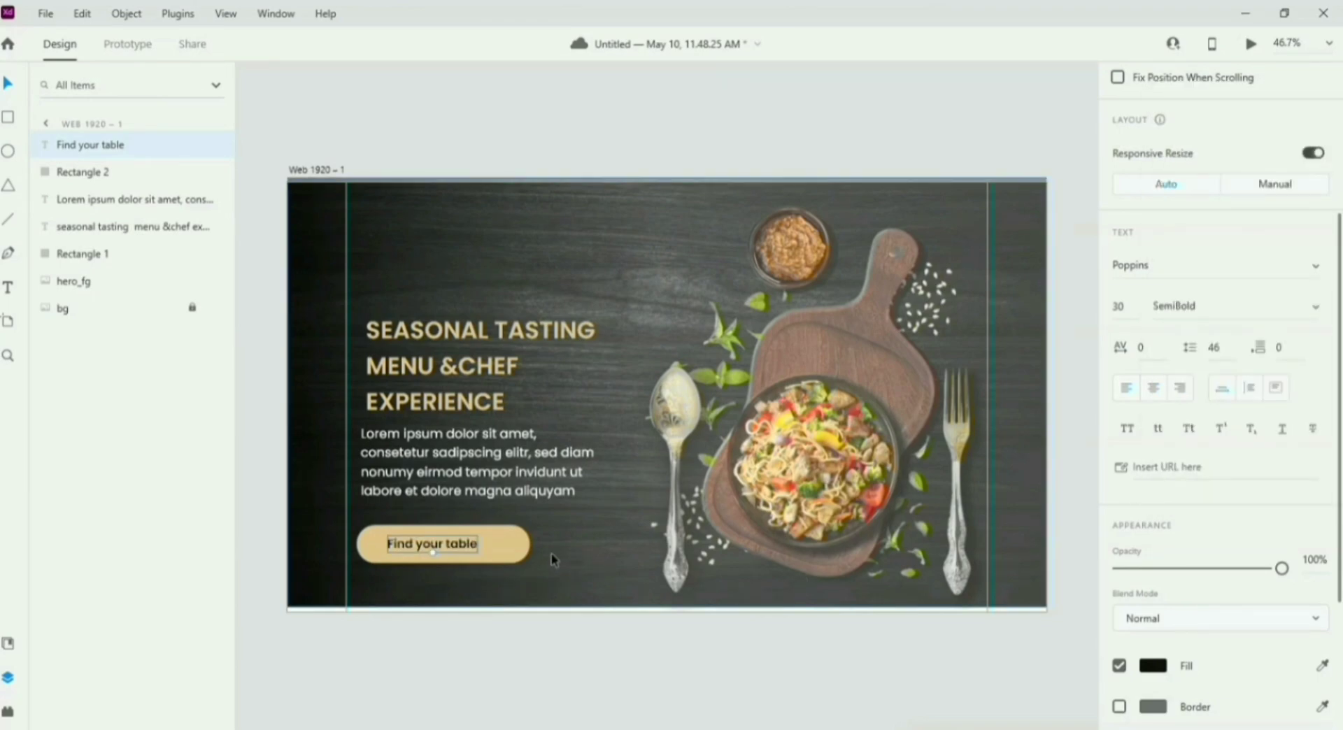
# Step: Resize the button rectangle to about 386 by 85 so it centers around its label, and deselect it
pyautogui.click(519, 546)
pyautogui.moveTo(532, 544); pyautogui.dragTo(513, 544)
pyautogui.click(621, 668)
pyautogui.hotkey('ctrl', '=')
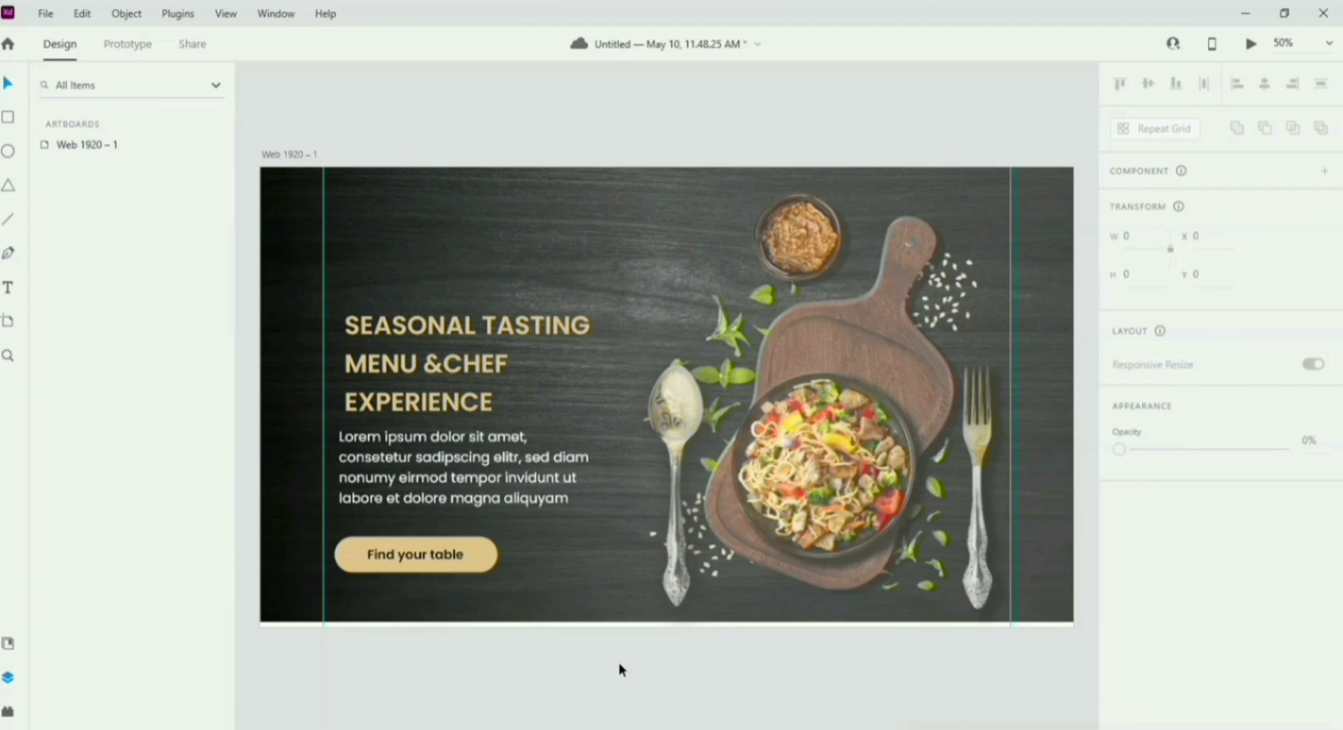
pyautogui.click(478, 569)
pyautogui.moveTo(478, 569); pyautogui.dragTo(651, 571)
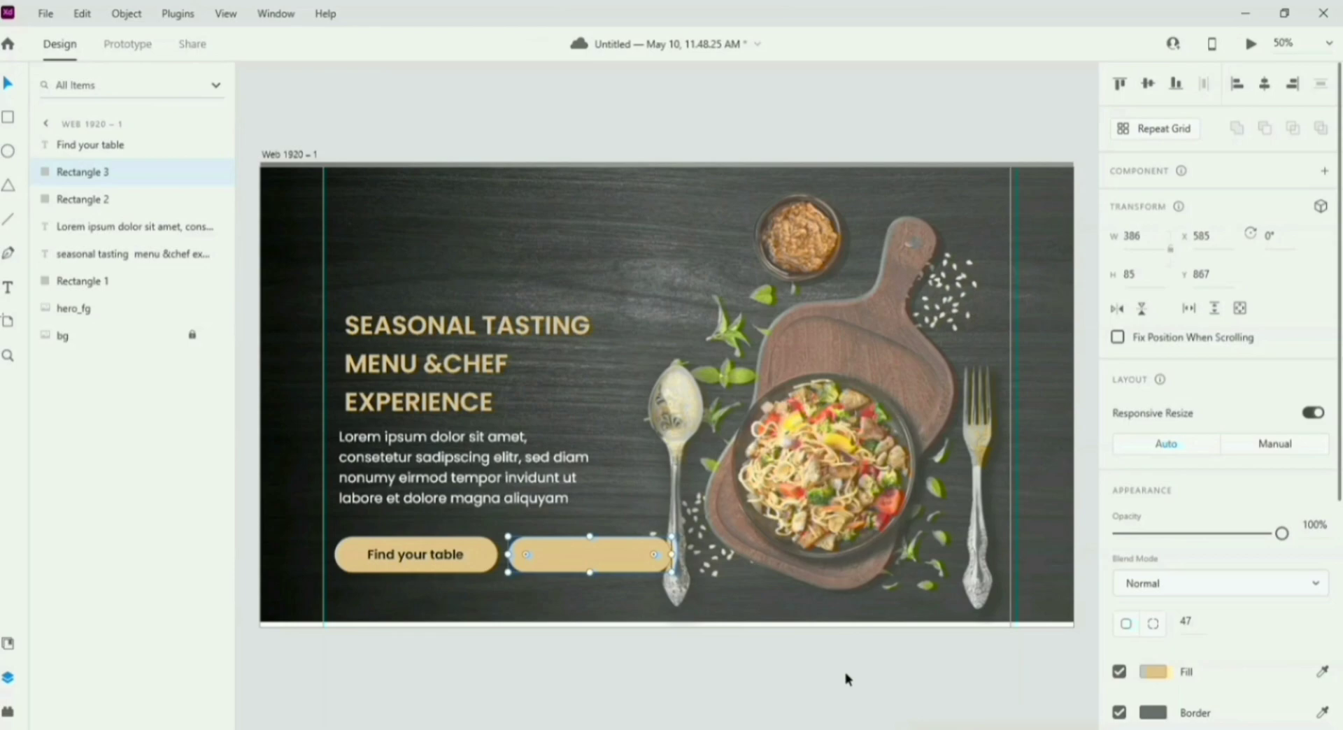
pyautogui.click(880, 687)
pyautogui.moveTo(629, 555); pyautogui.dragTo(630, 559)
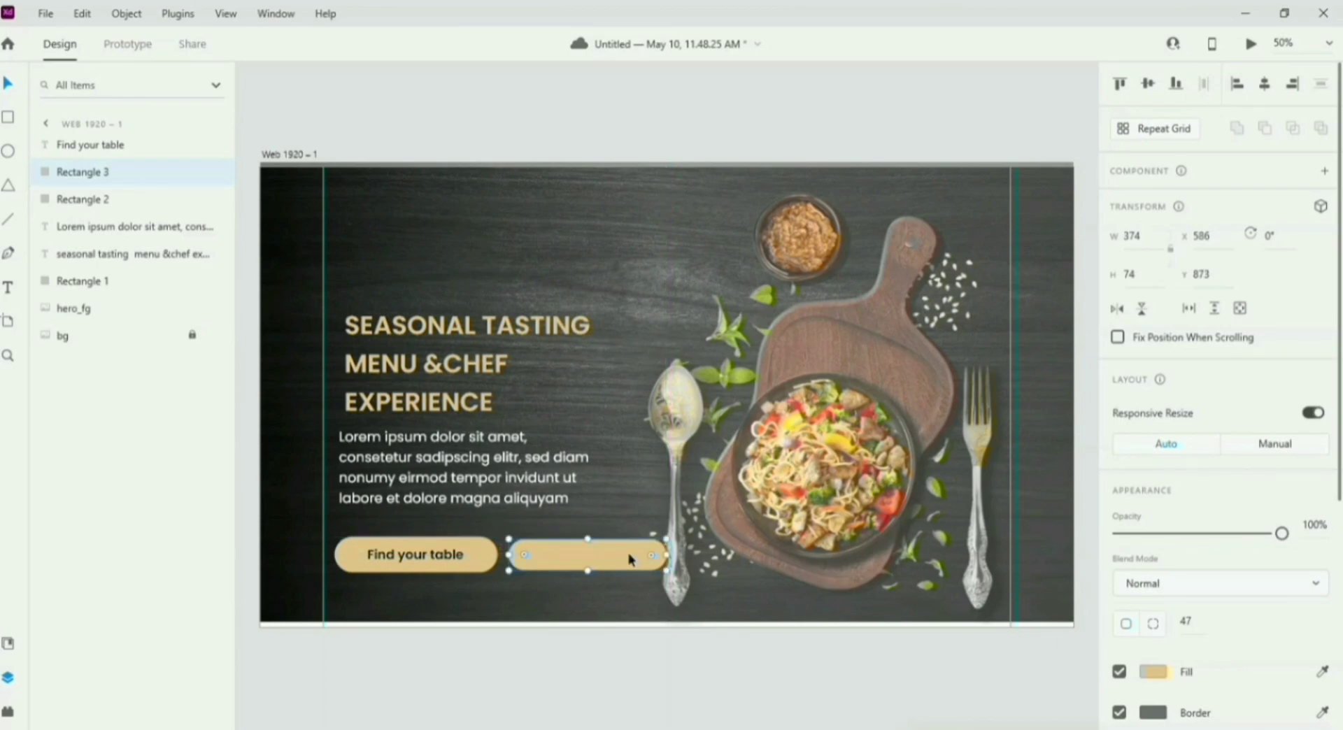
pyautogui.hotkey('ctrl', 'z')
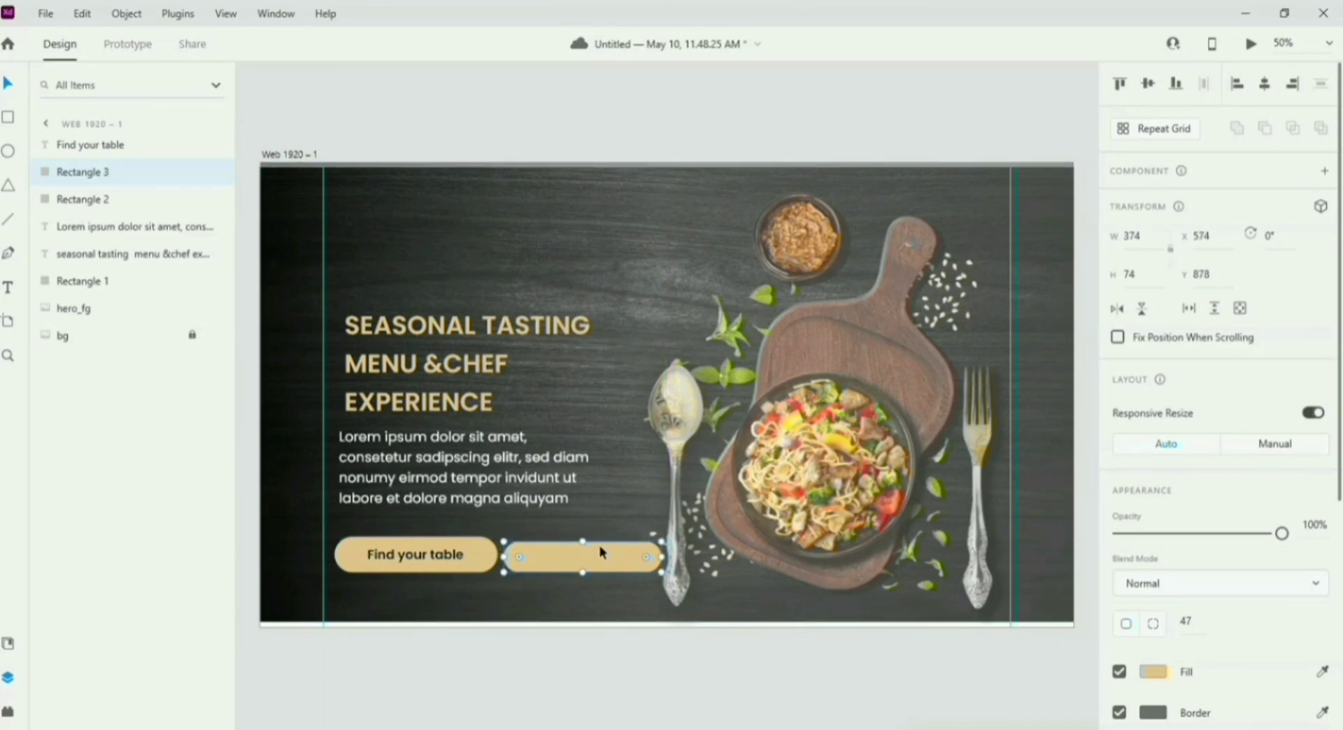
pyautogui.moveTo(585, 541); pyautogui.dragTo(585, 535)
pyautogui.moveTo(673, 538); pyautogui.dragTo(625, 559)
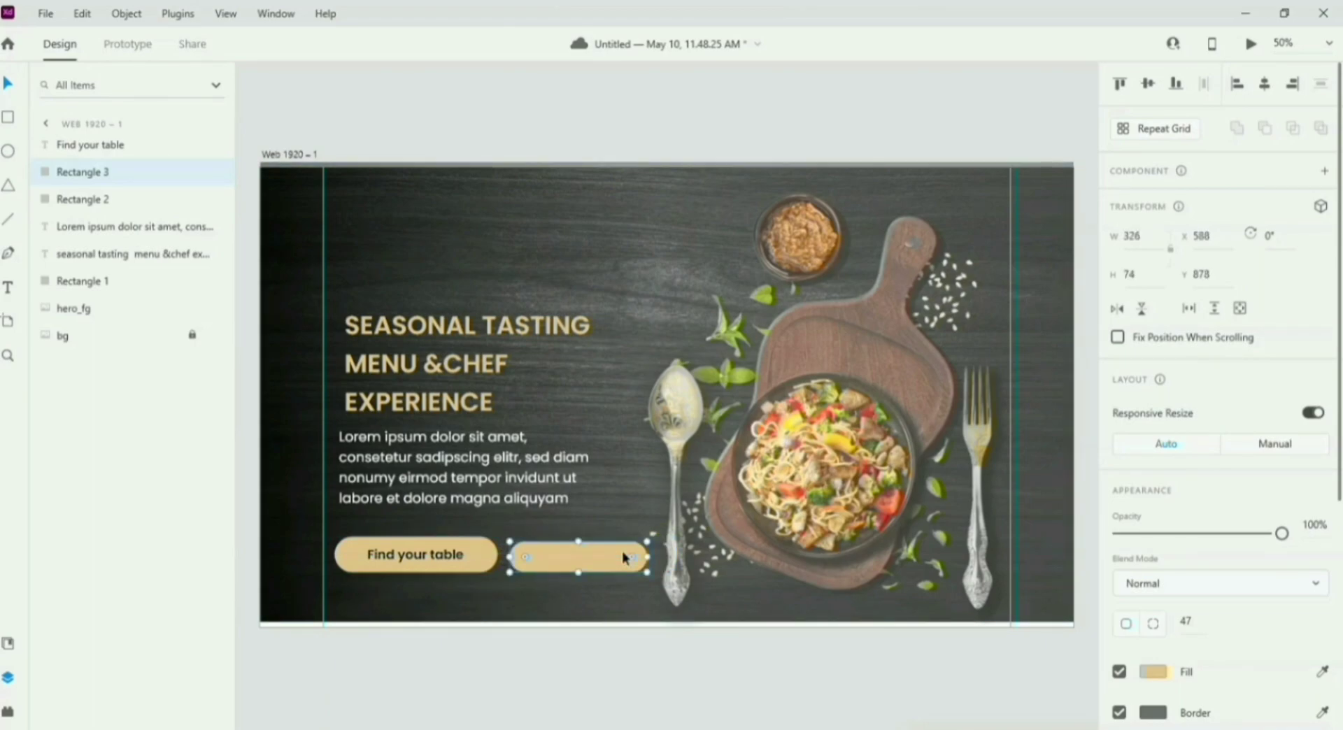
pyautogui.doubleClick(581, 561)
pyautogui.press('Delete')
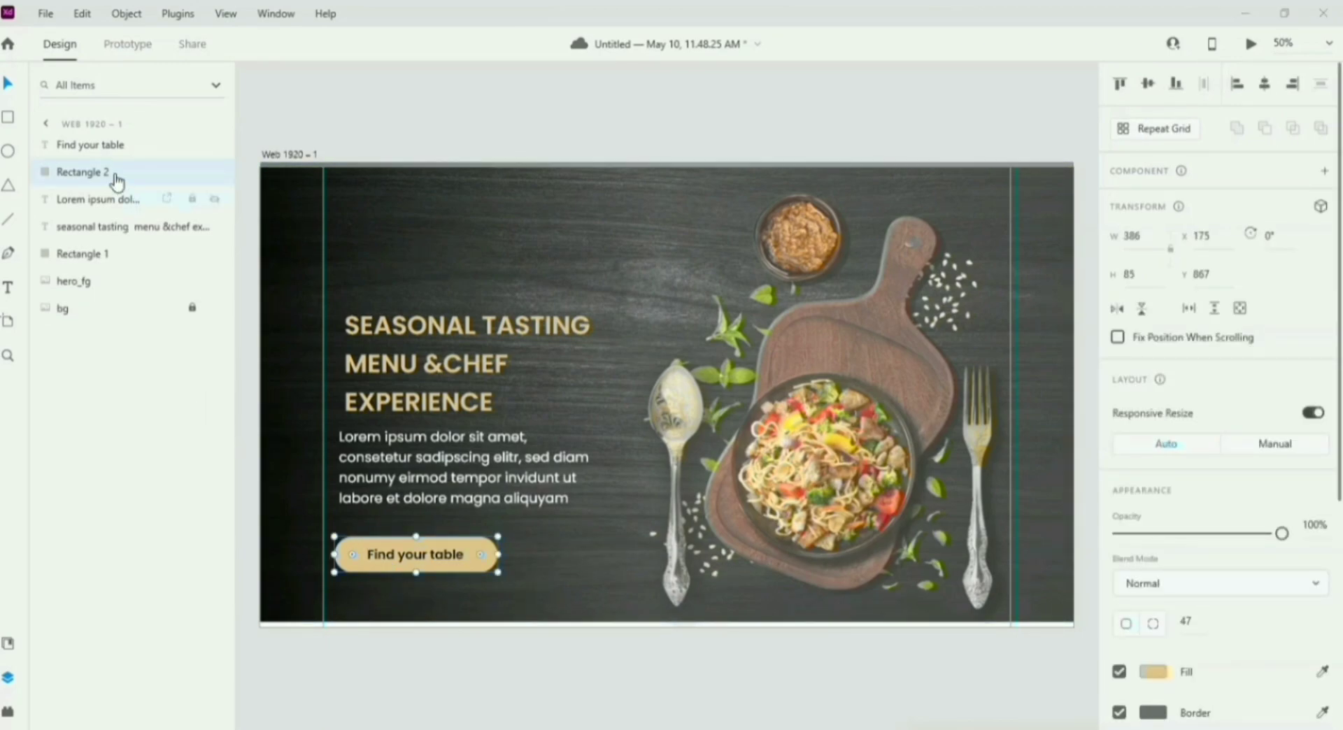
# Step: Group the "Find your table" label with its button rectangle and rename the group as btn1
pyautogui.click(103, 147)
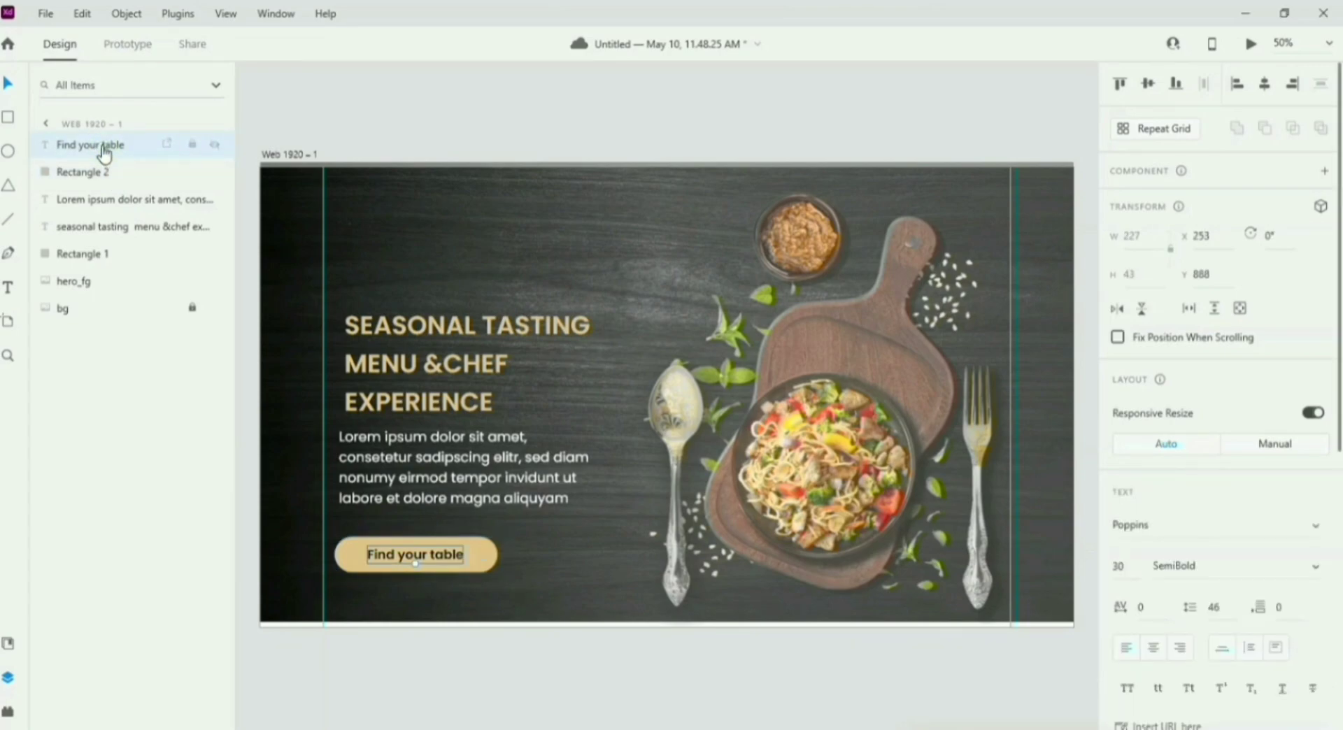
pyautogui.click(99, 175)
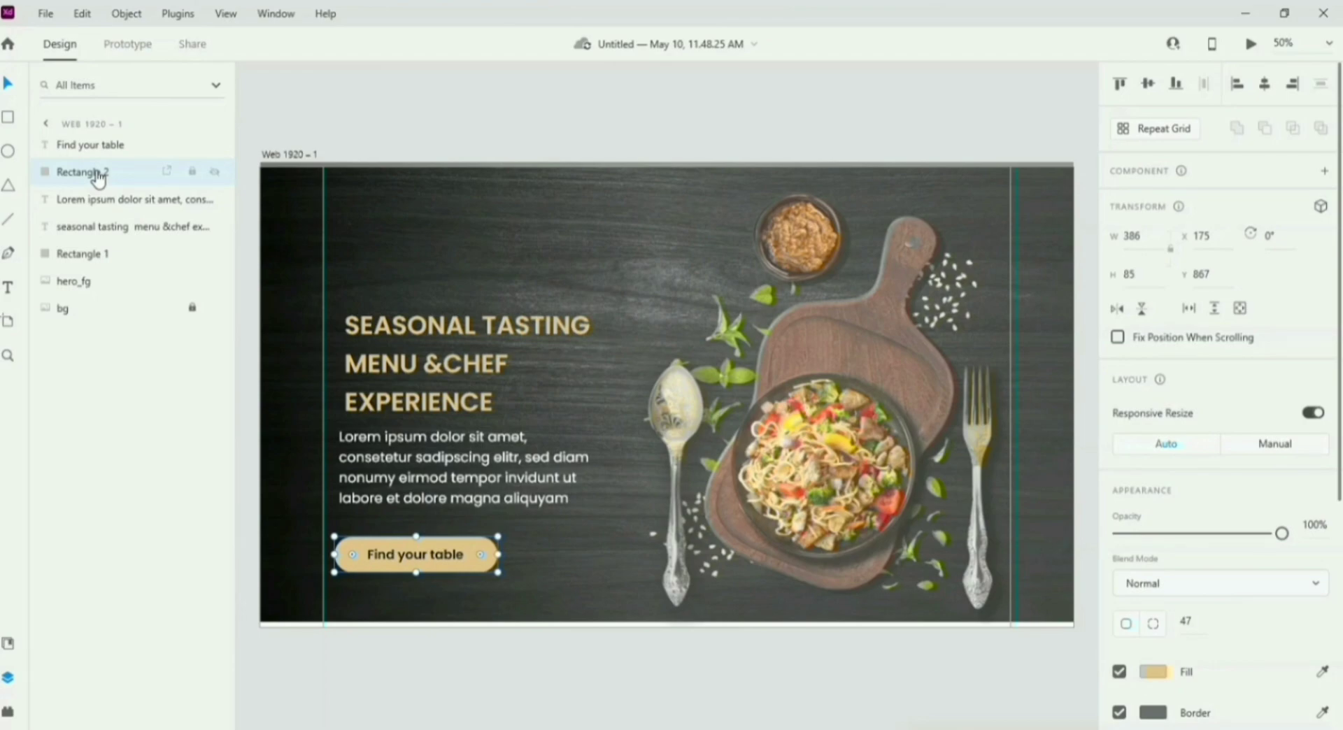
pyautogui.keyDown('shift'); pyautogui.click(99, 149); pyautogui.keyUp('shift')
pyautogui.hotkey('ctrl', 'g')
pyautogui.rightClick(80, 145)
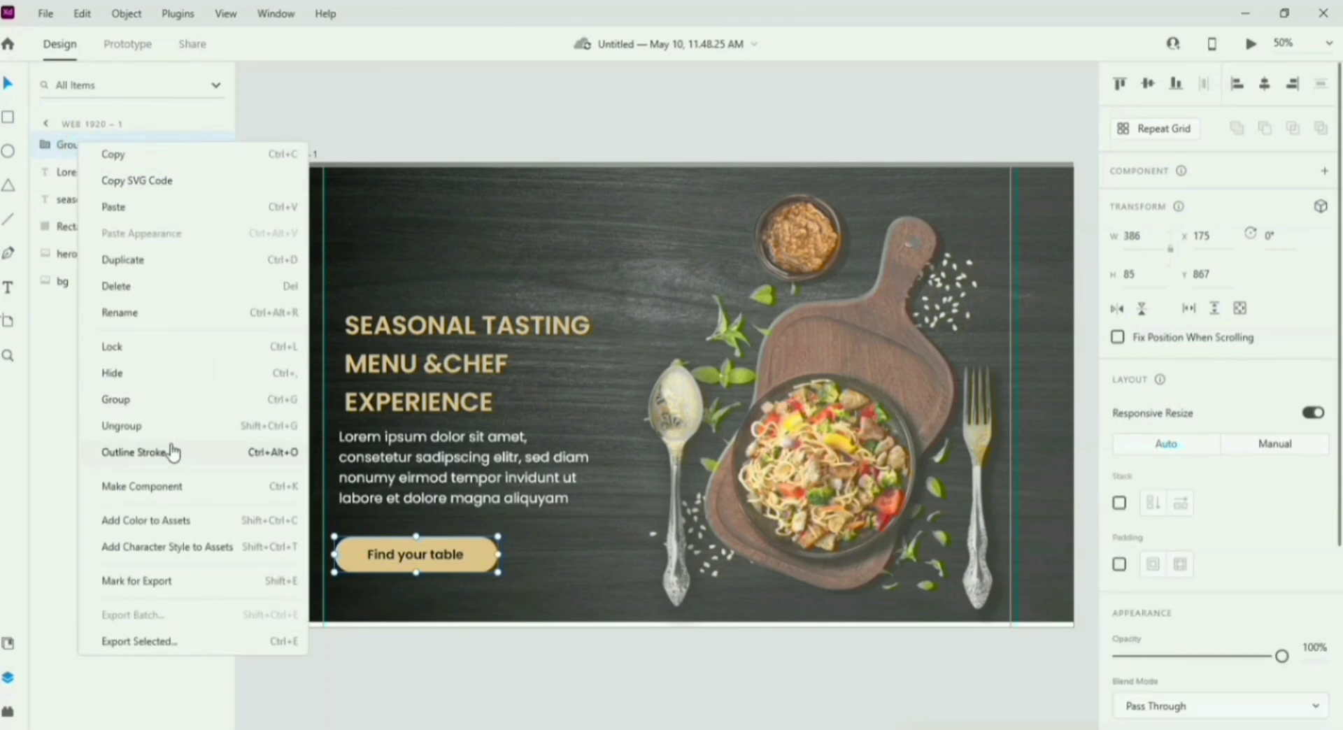
pyautogui.click(132, 315)
pyautogui.press('BackSpace')
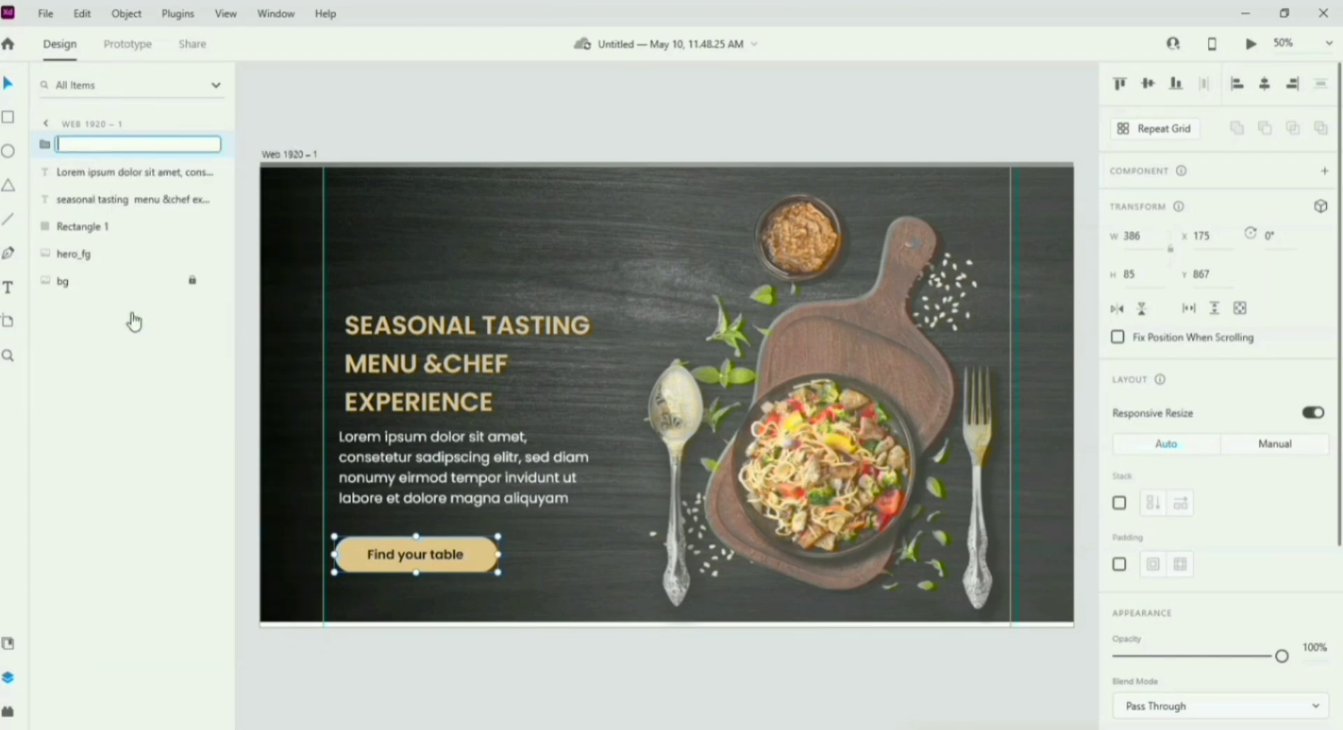
pyautogui.press('Return')
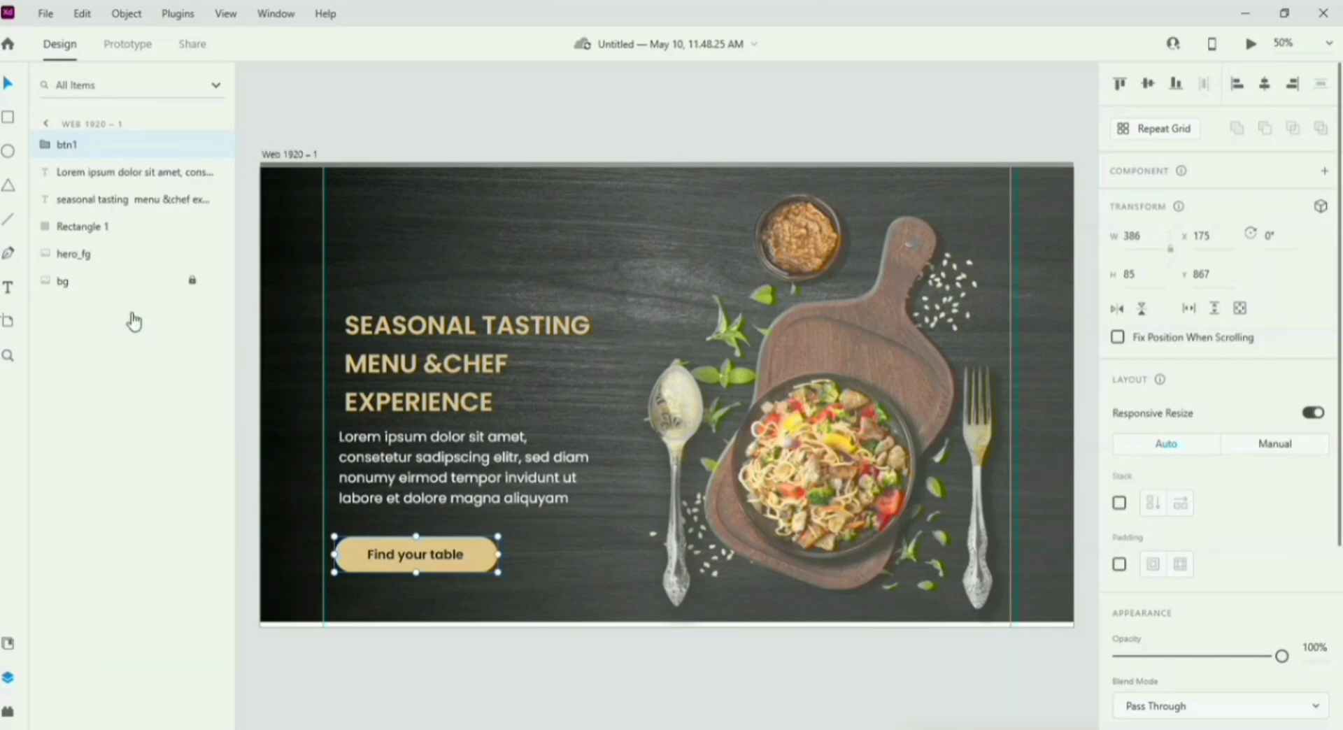
# Step: Duplicate the btn1 group and place the copy beside the original at X 574, Y 867
pyautogui.hotkey('ctrl', 'd')
pyautogui.moveTo(479, 565); pyautogui.dragTo(648, 565)
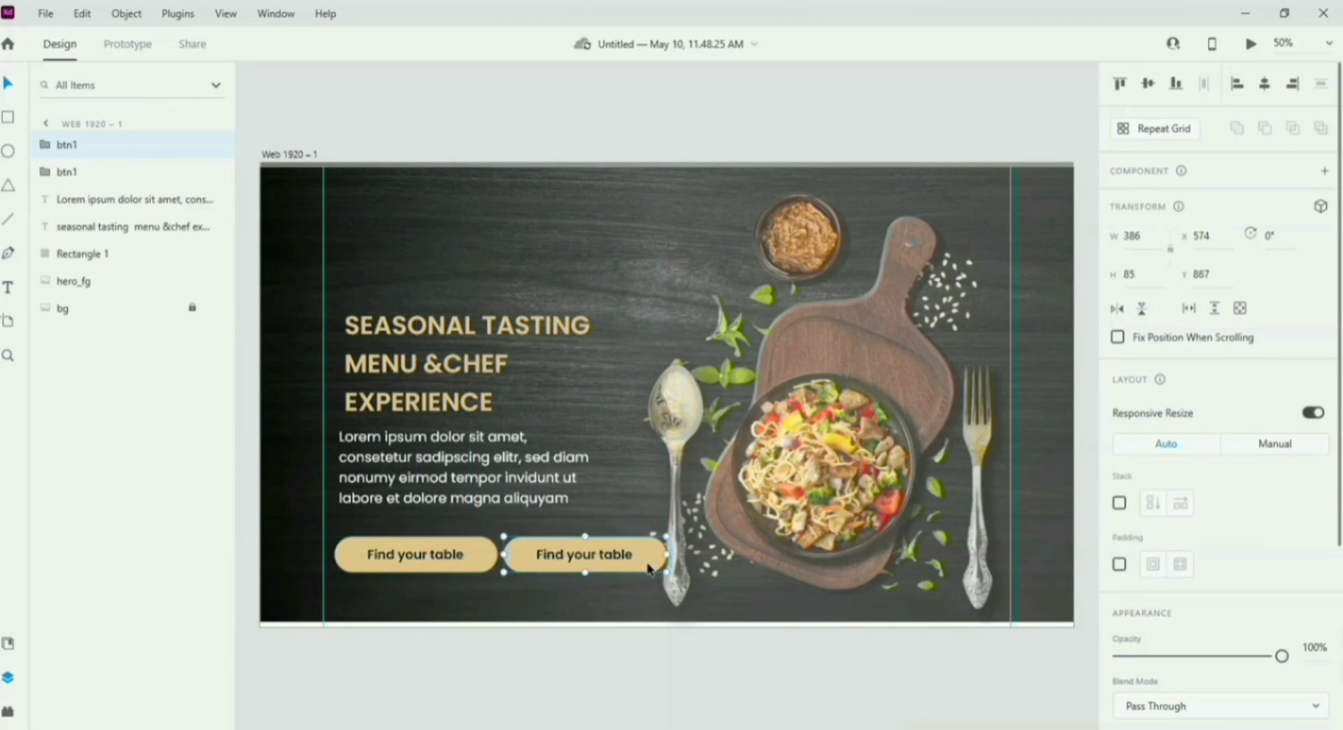
# Step: Turn off the fill of the copied button's rectangle, color its border with the saved #E4C590 swatch, and thicken the border
pyautogui.scroll(-4, 1339, 612)
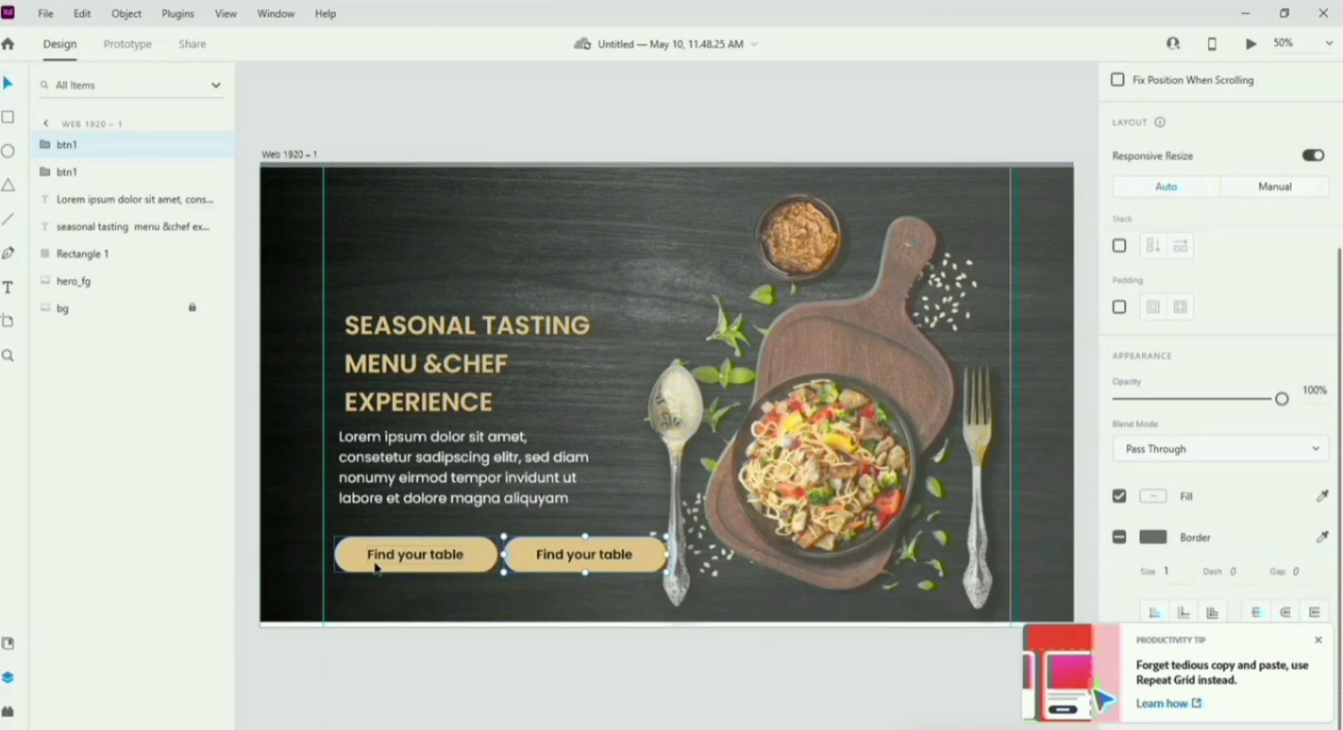
pyautogui.click(43, 147)
pyautogui.click(89, 200)
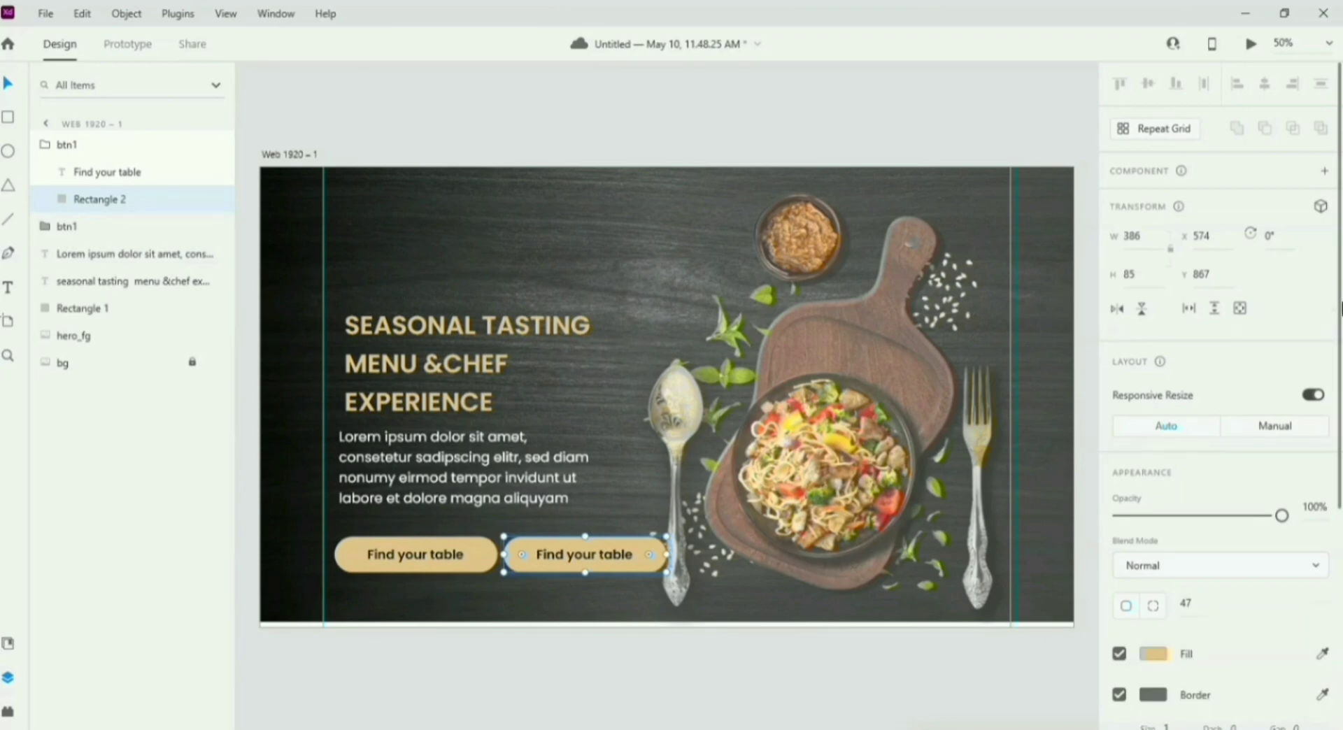
pyautogui.scroll(-3, 1306, 469)
pyautogui.click(1120, 493)
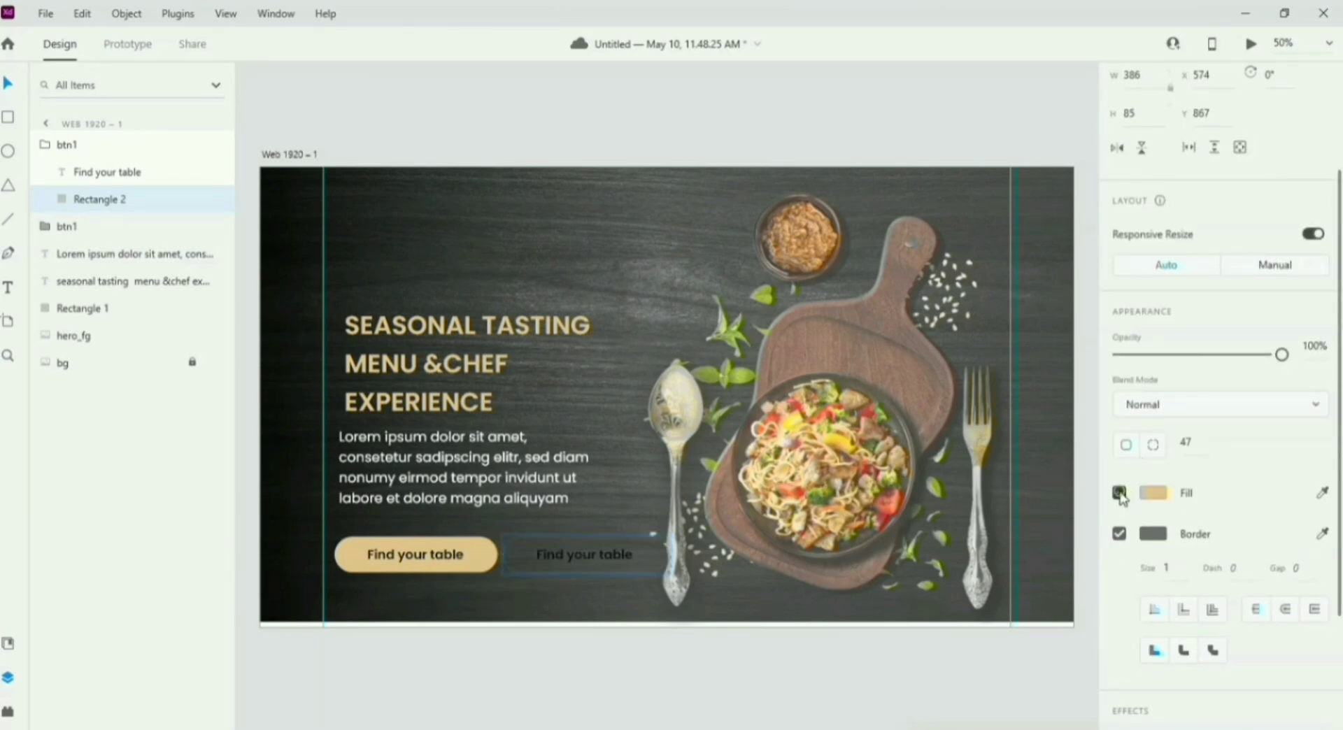
pyautogui.click(1154, 534)
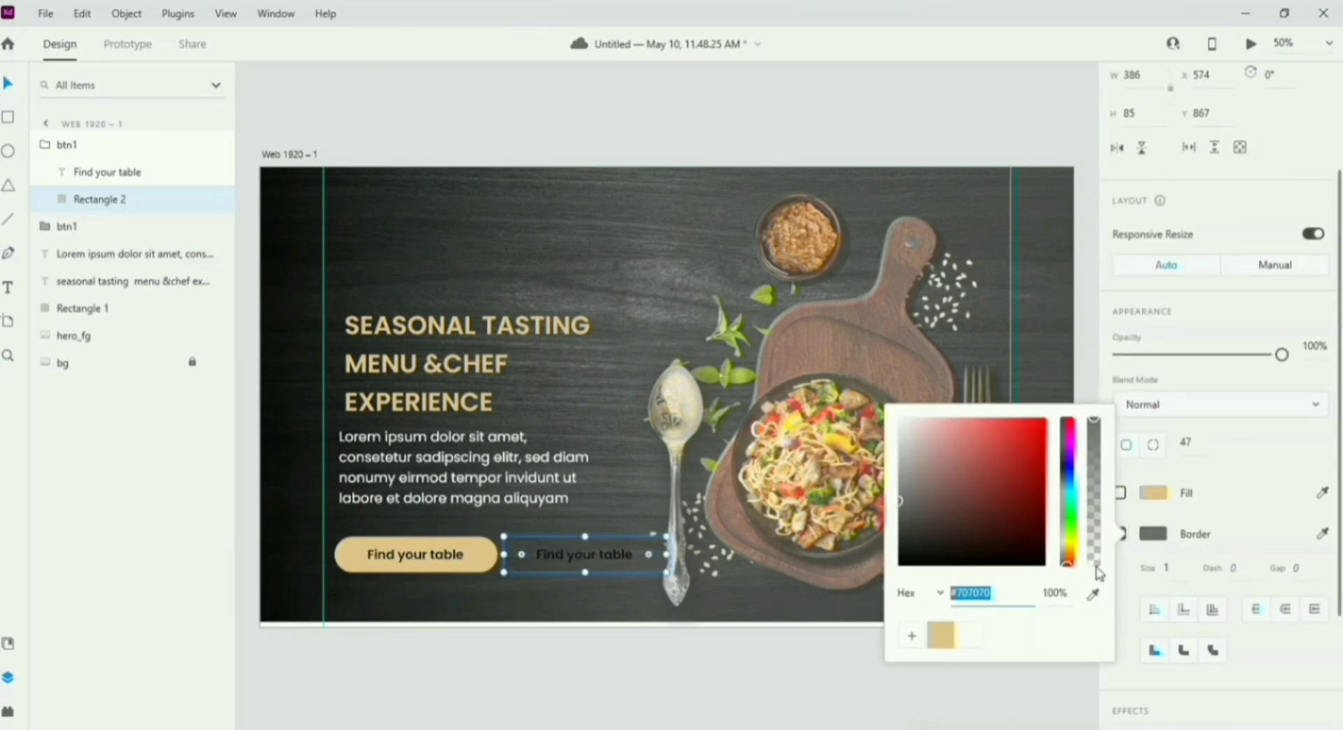
pyautogui.click(941, 636)
pyautogui.click(1172, 572)
pyautogui.click(1172, 568)
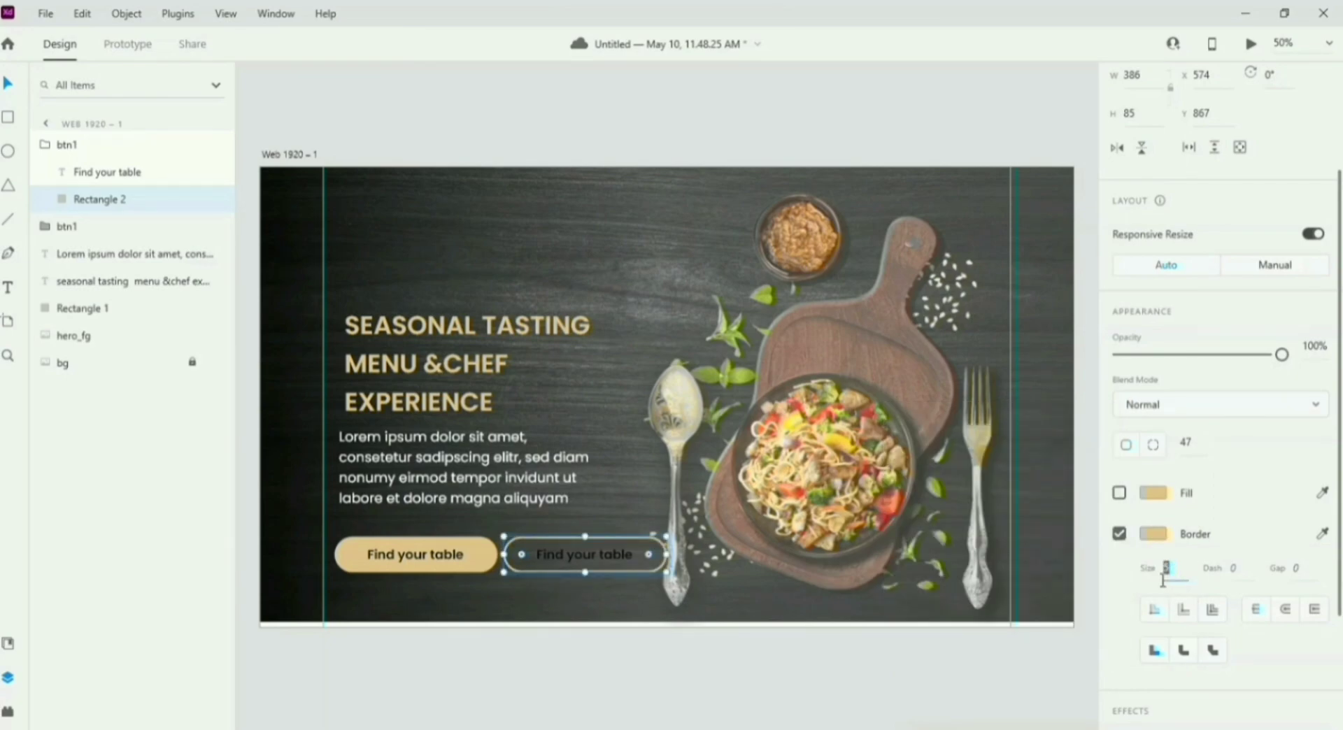
pyautogui.click(1040, 652)
# Step: Replace the second button's label with "VIEW our menu"
pyautogui.click(587, 563)
pyautogui.doubleClick(588, 560)
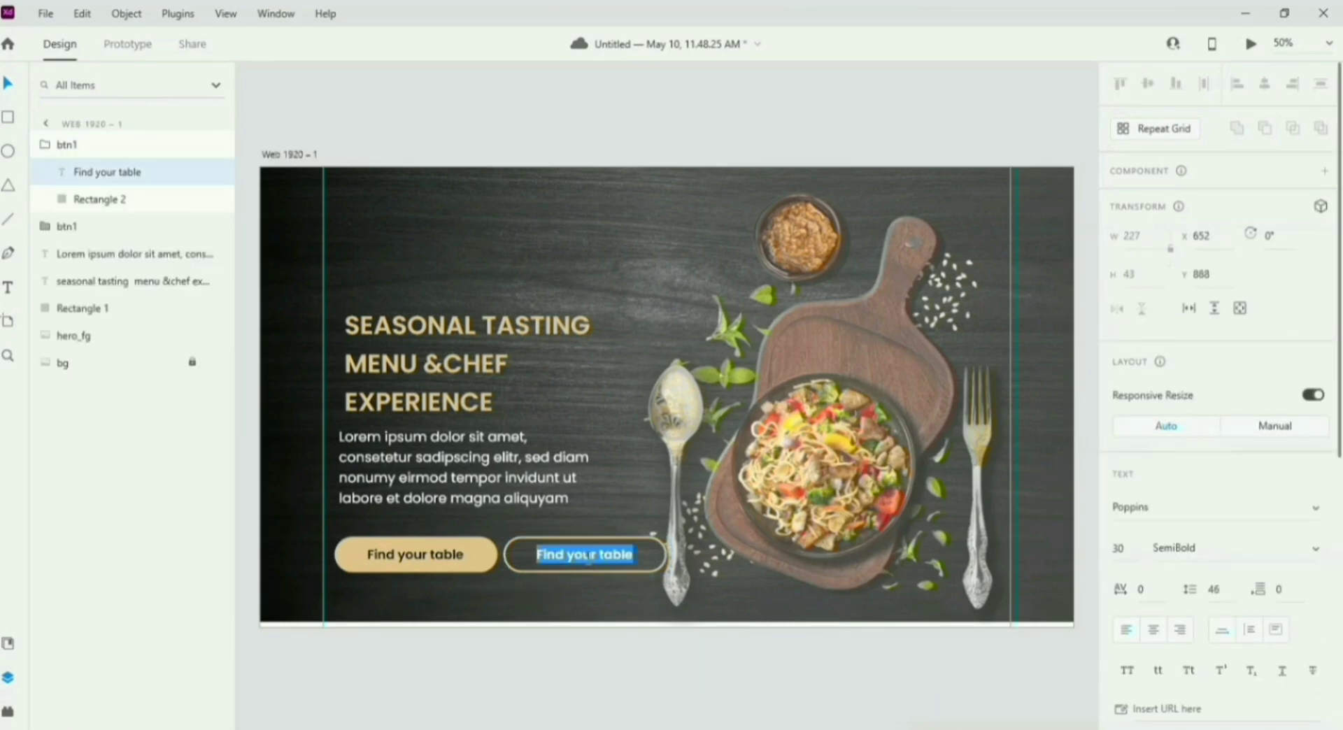
pyautogui.press('BackSpace')
pyautogui.write('Vi')
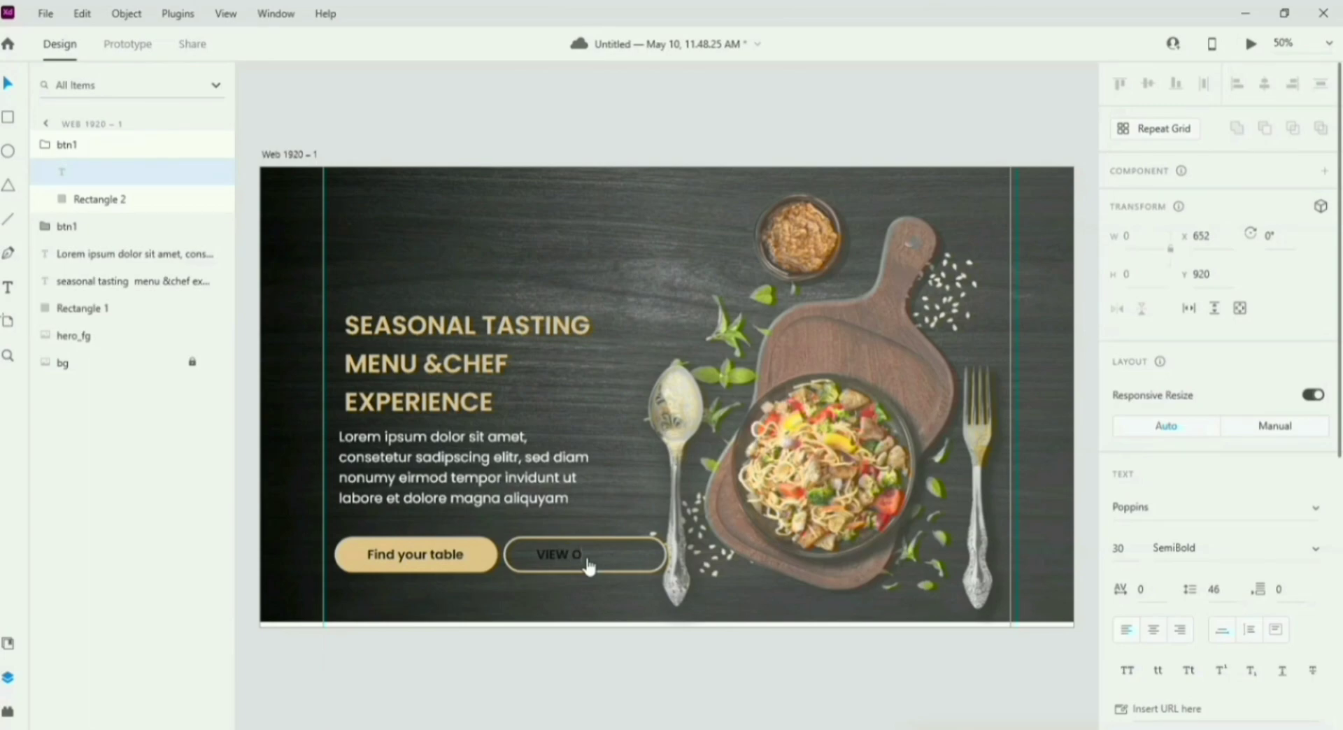
pyautogui.press('BackSpace')
pyautogui.press('BackSpace')
pyautogui.press('BackSpace')
pyautogui.write('o')
pyautogui.click(8, 82)
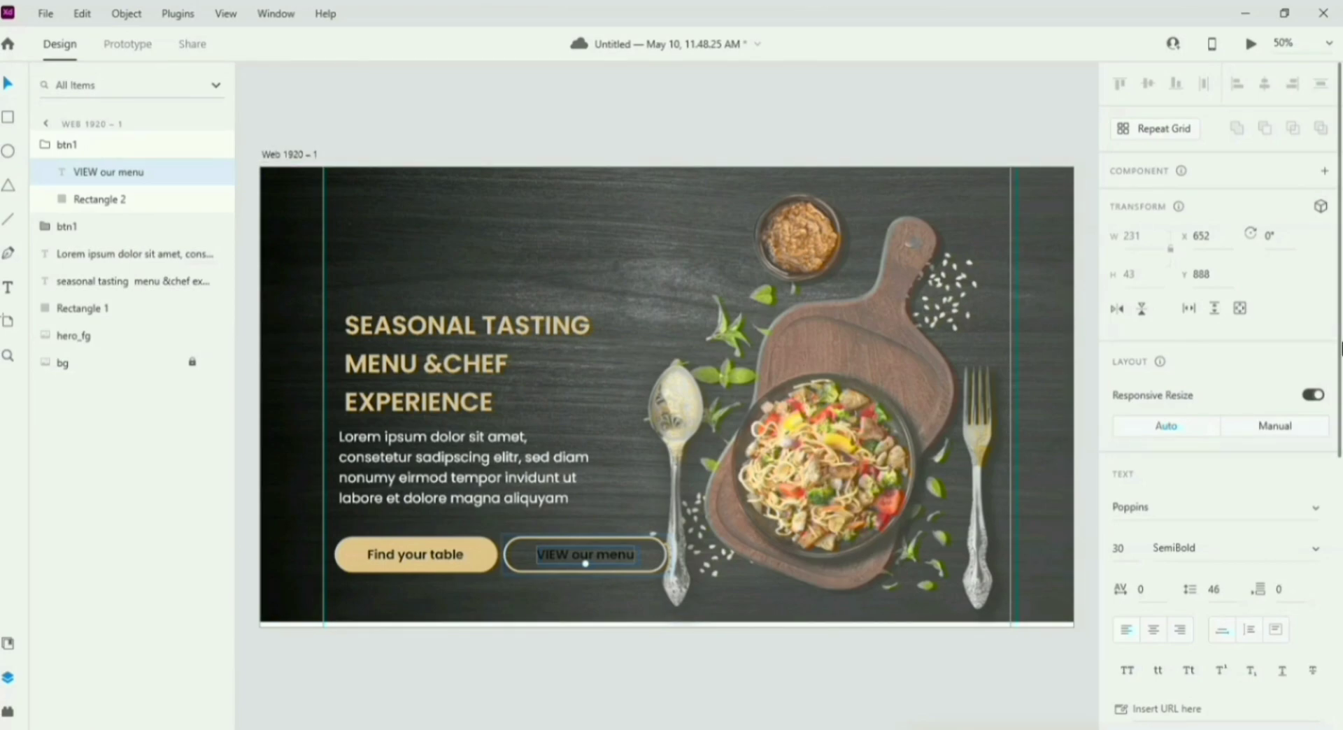
# Step: Fill the "VIEW our menu" label with the saved #E4C590 swatch
pyautogui.scroll(-5, 1341, 539)
pyautogui.scroll(-2, 1340, 539)
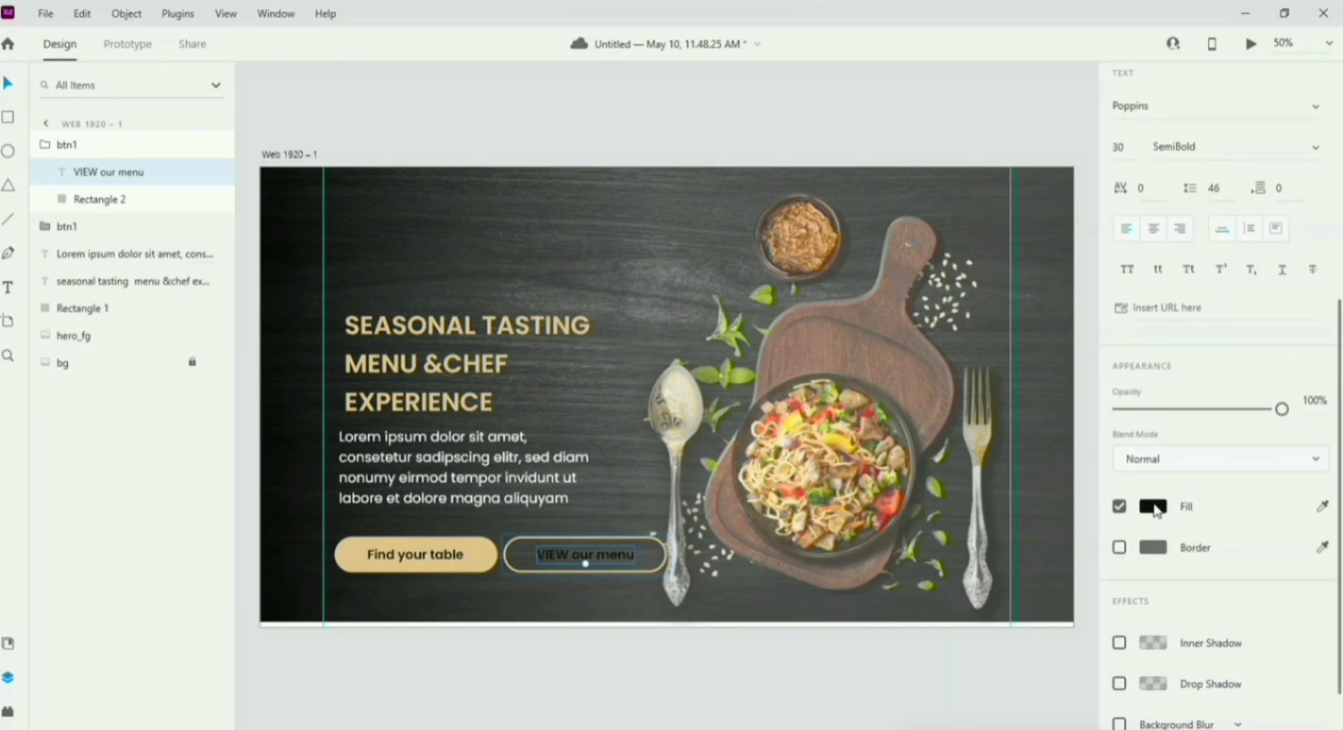
pyautogui.click(1153, 507)
pyautogui.click(942, 608)
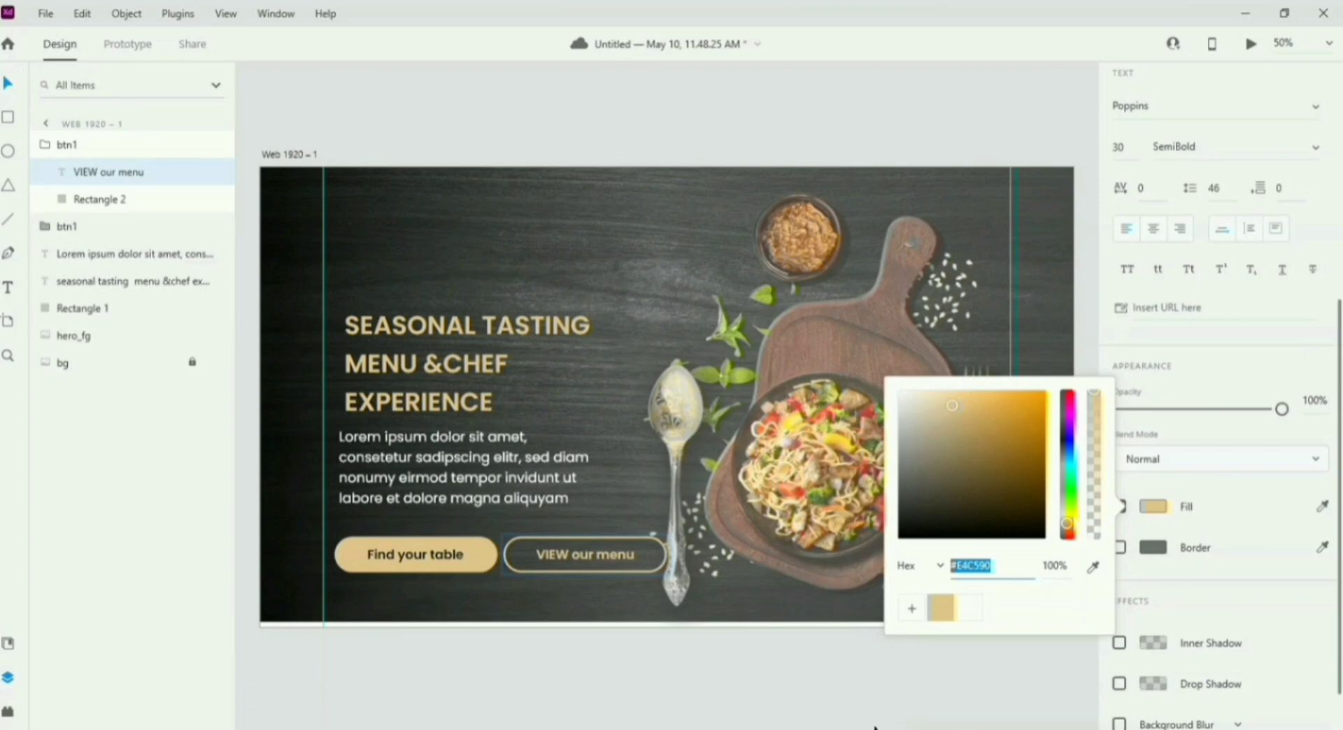
# Step: Scale down the outlined "VIEW our menu" button group and shift it slightly away from the "Find your table" button
pyautogui.click(831, 708)
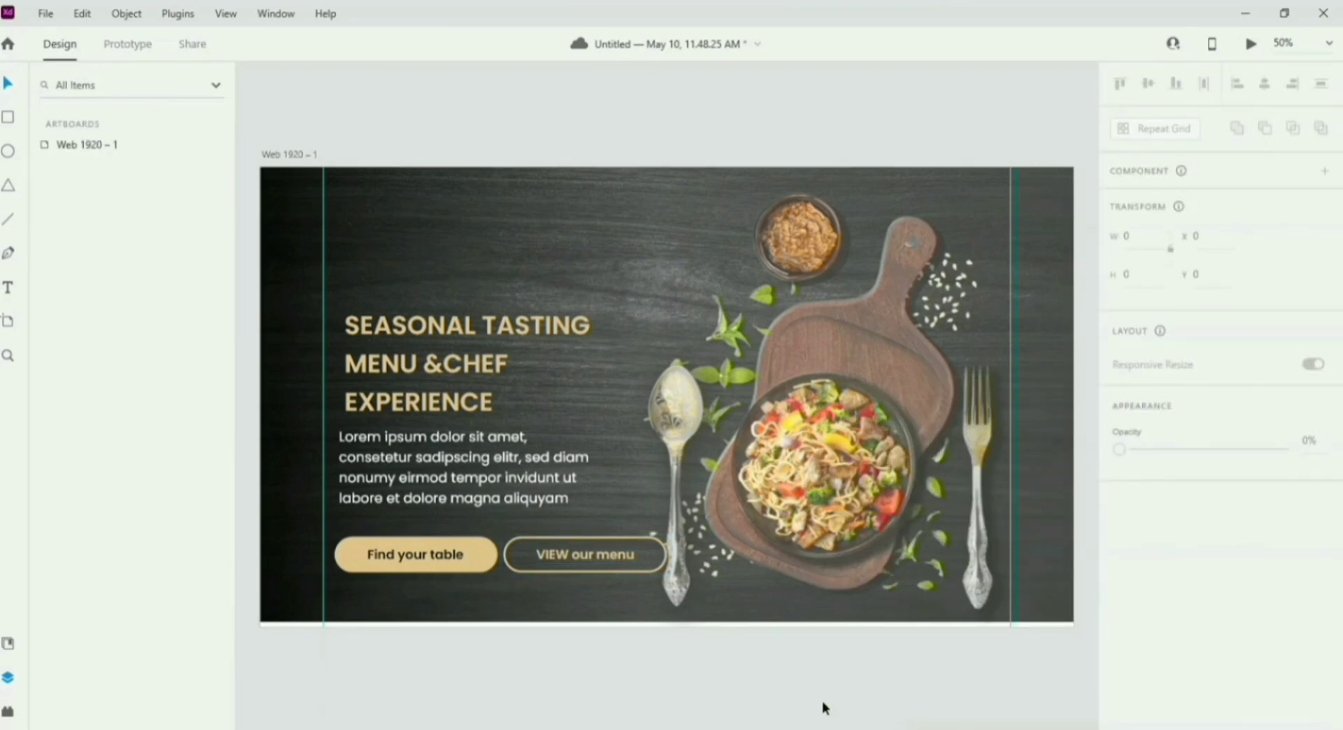
pyautogui.click(652, 563)
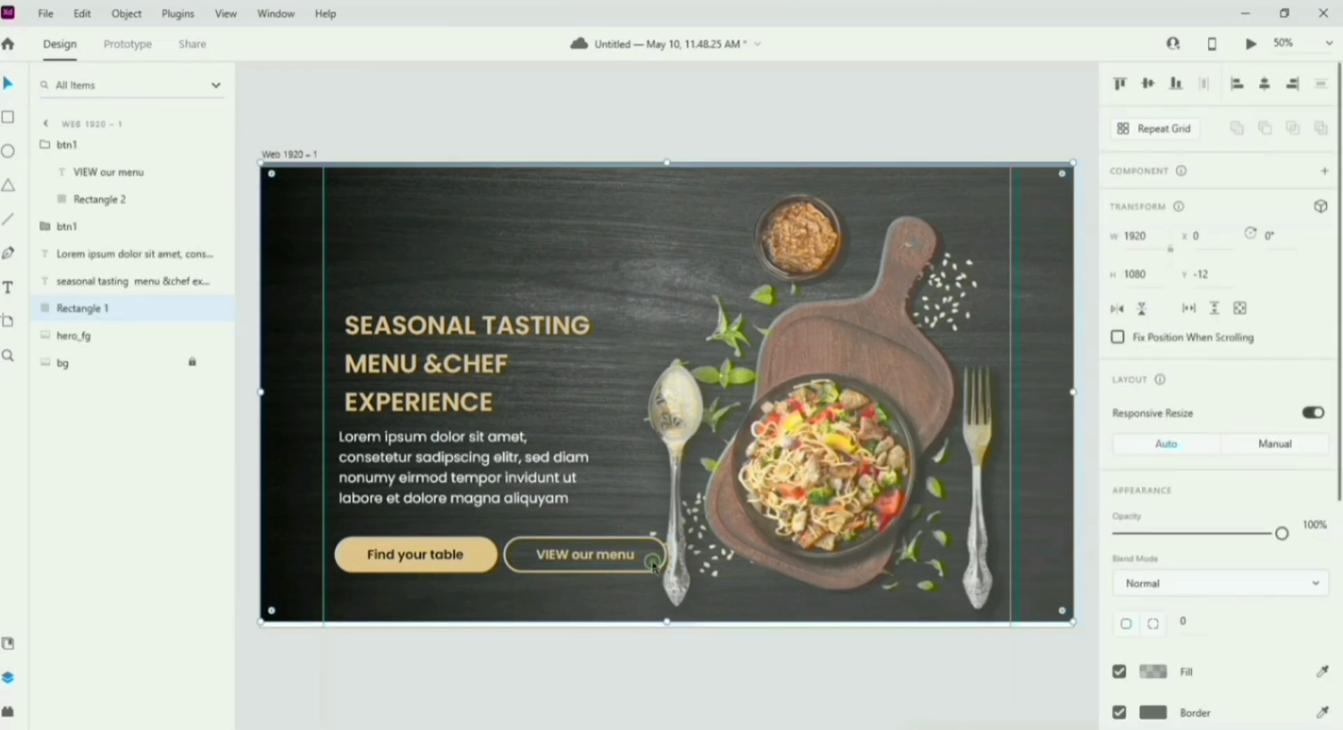
pyautogui.click(82, 144)
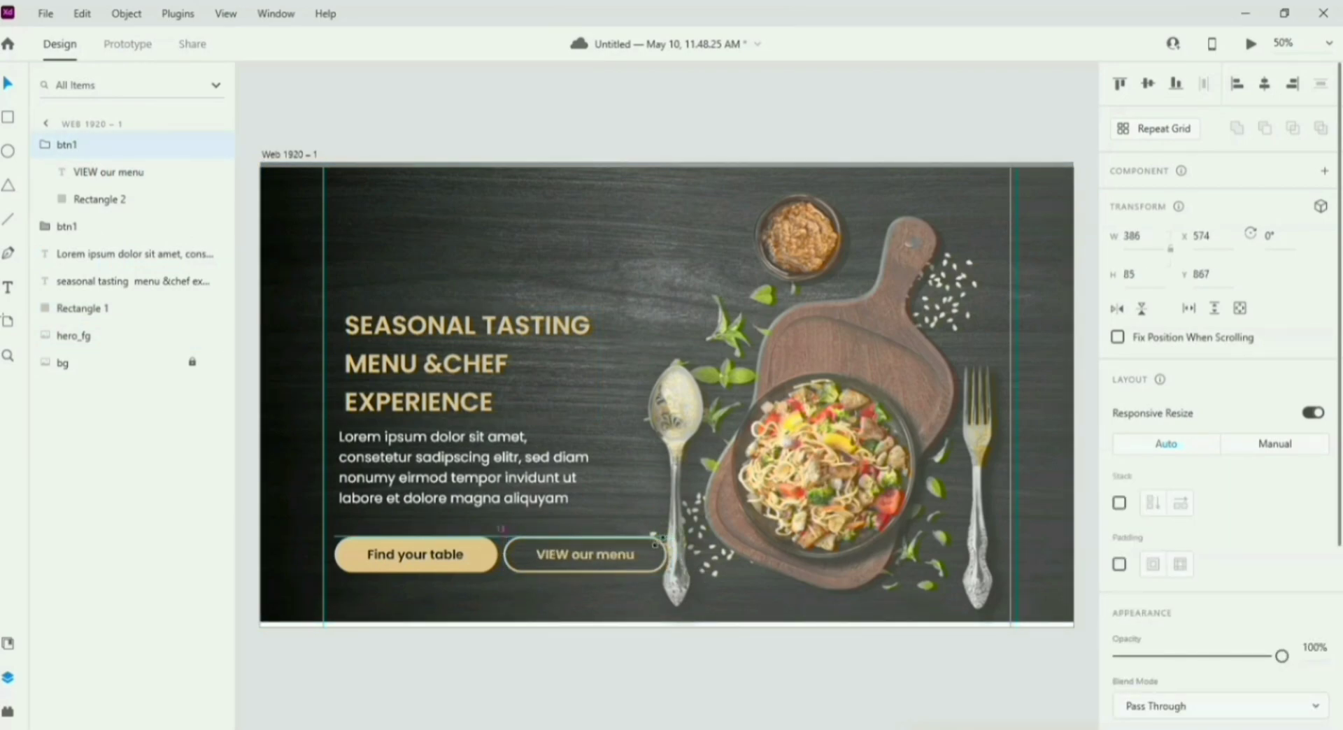
pyautogui.moveTo(665, 537); pyautogui.dragTo(645, 541)
pyautogui.click(709, 686)
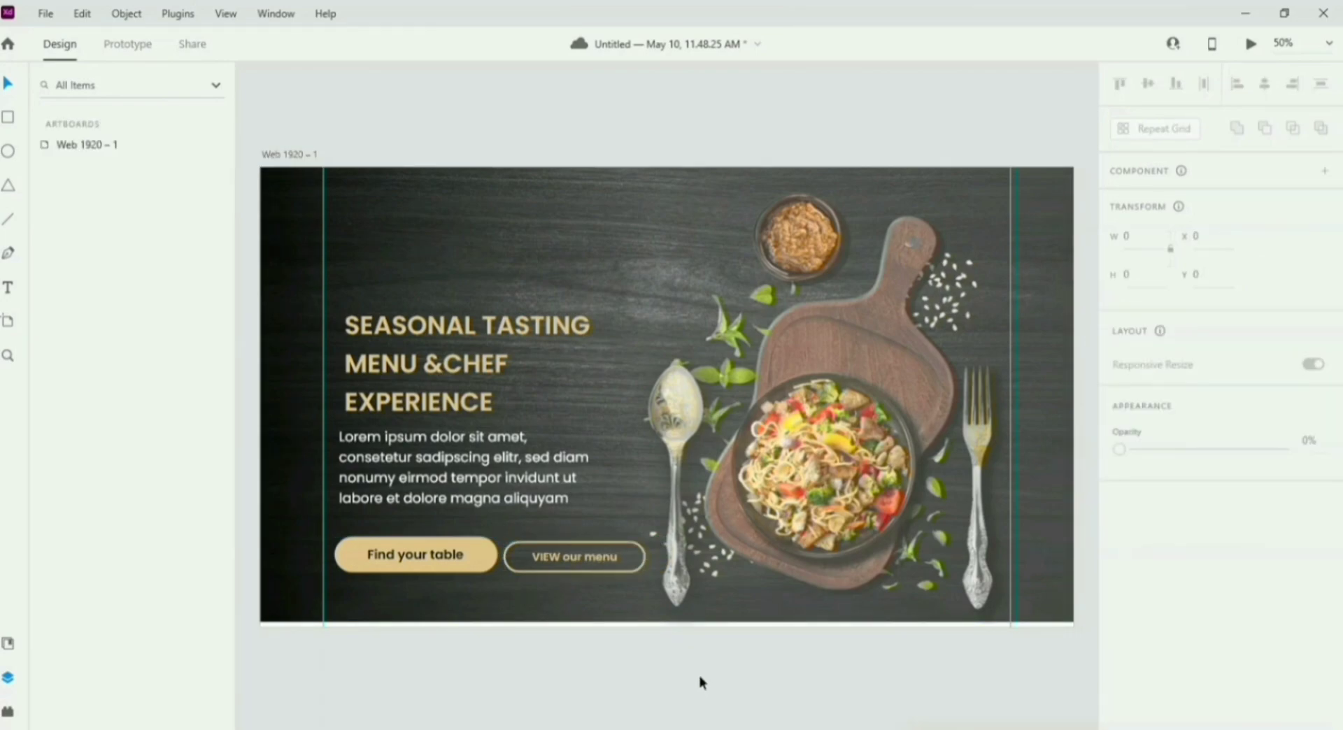
pyautogui.moveTo(629, 575); pyautogui.dragTo(632, 574)
pyautogui.click(702, 680)
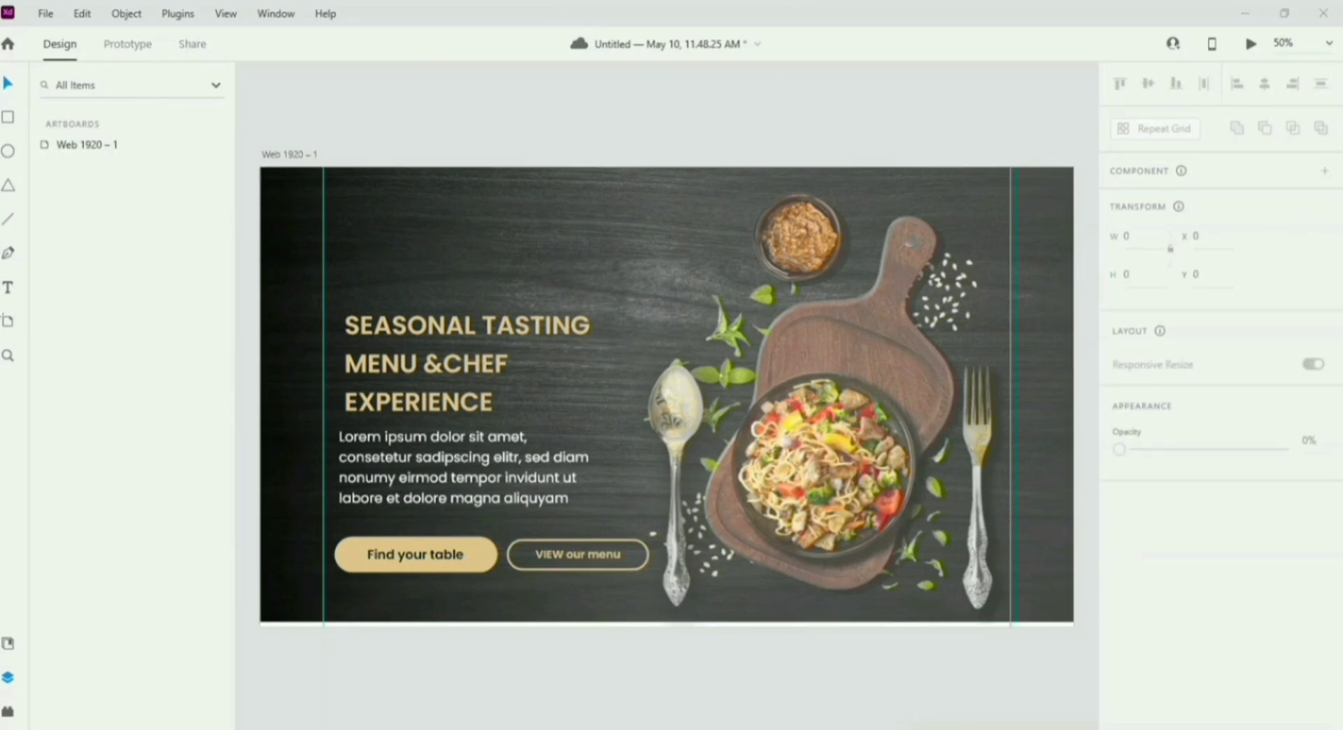
pyautogui.click(8, 321)
pyautogui.moveTo(268, 175); pyautogui.dragTo(1075, 253)
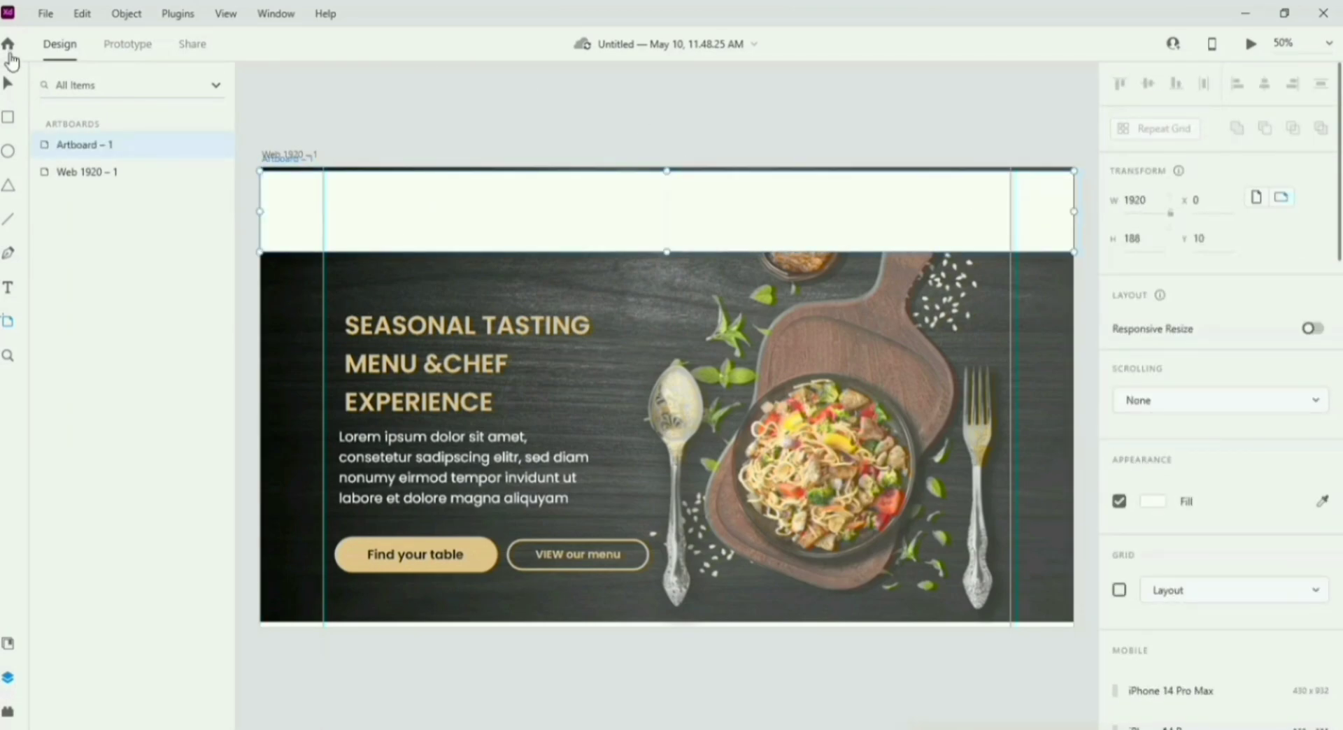
pyautogui.click(8, 84)
pyautogui.moveTo(668, 172); pyautogui.dragTo(668, 166)
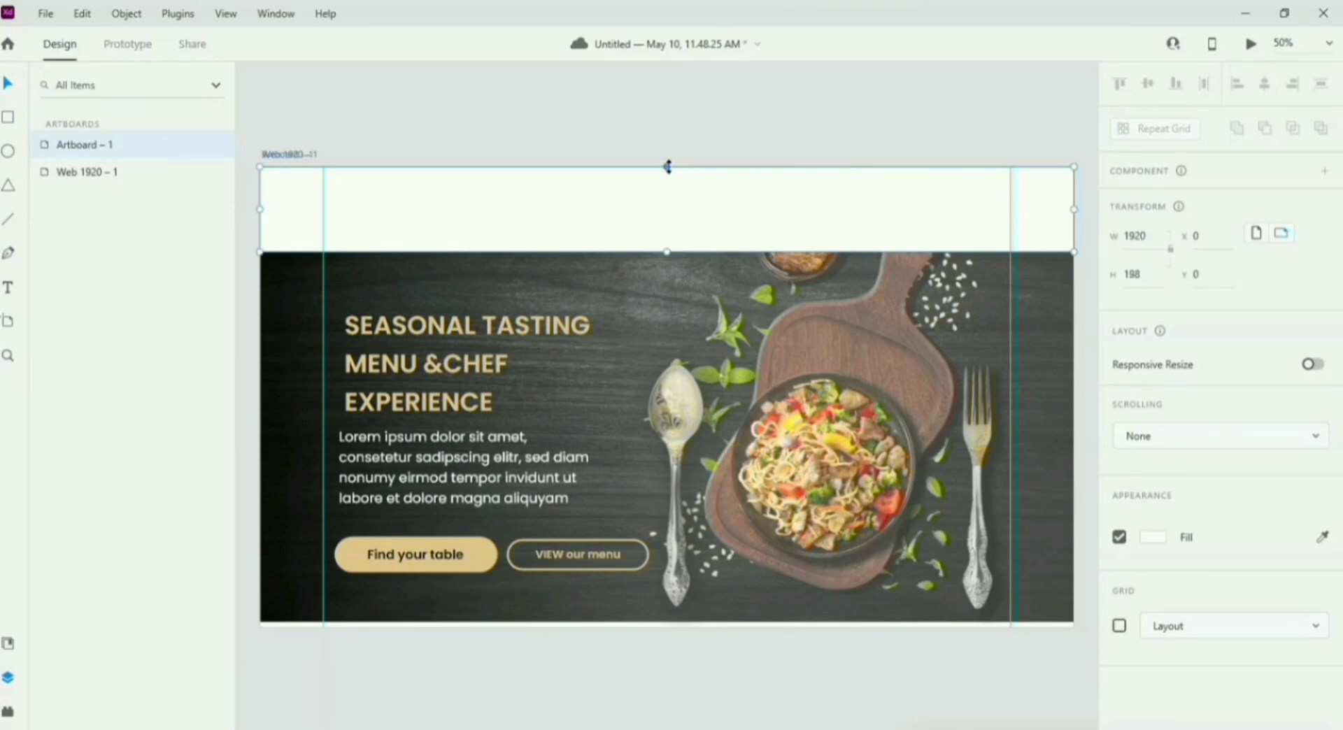
pyautogui.click(1151, 538)
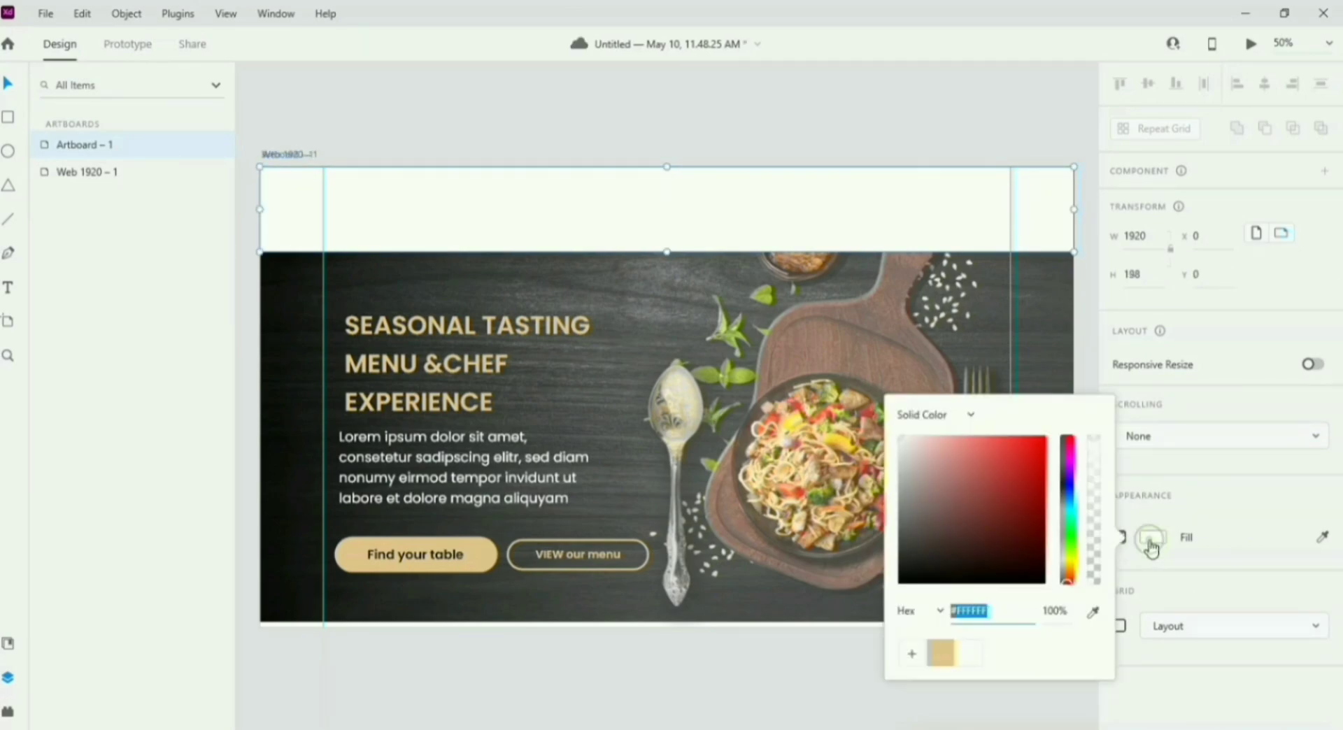
pyautogui.click(903, 577)
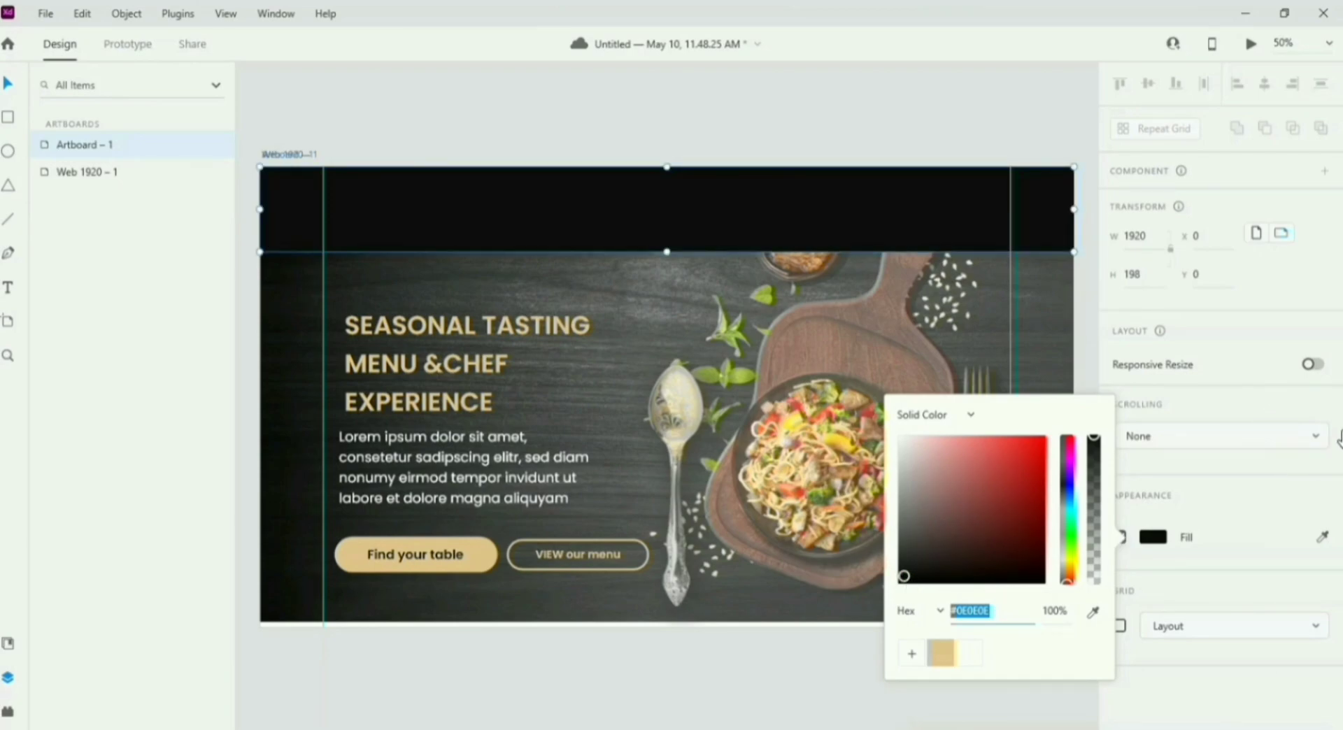
pyautogui.click(1256, 381)
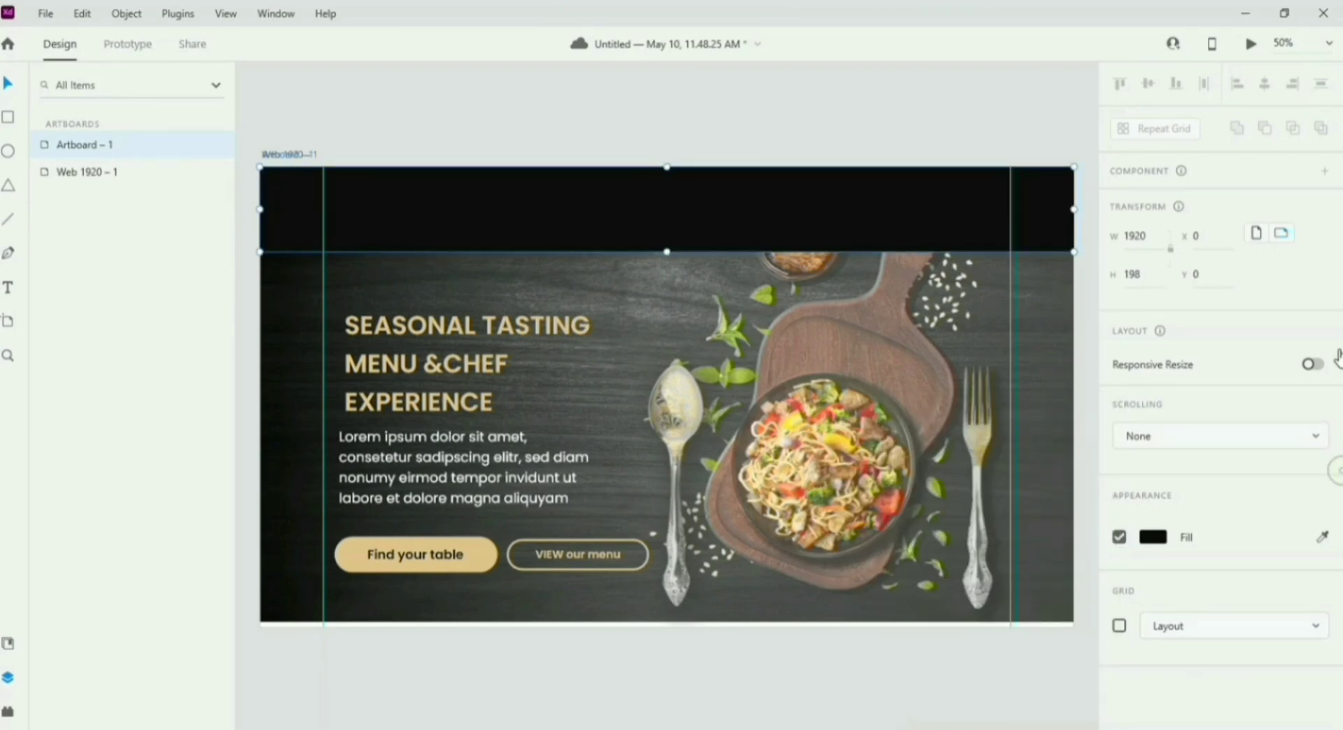
pyautogui.hotkey('ctrl', 'z')
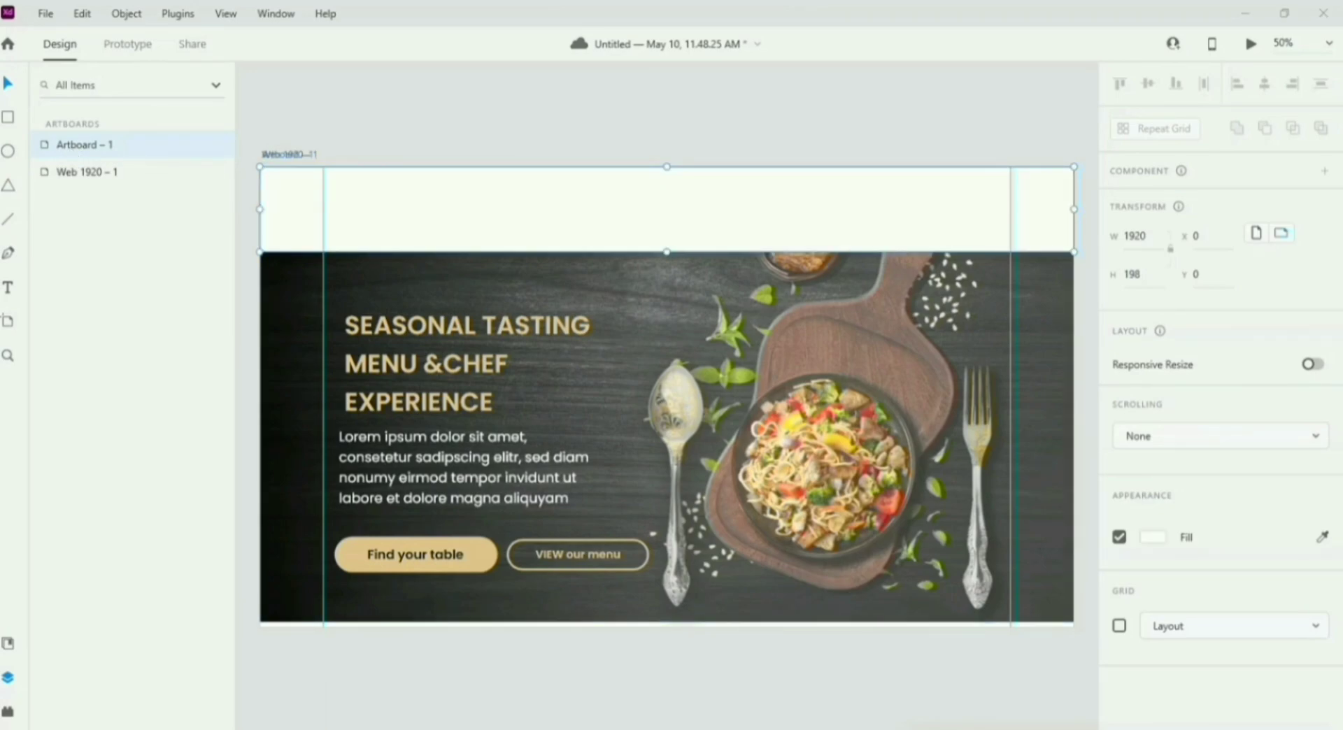
pyautogui.hotkey('ctrl', 'z')
# Step: Draw a header rectangle about 1826 wide and 182 high across the upper part of the artboard
pyautogui.click(9, 119)
pyautogui.moveTo(262, 170)
pyautogui.mouseDown()
pyautogui.moveTo(324, 200)
pyautogui.moveTo(252, 138)
pyautogui.moveTo(264, 177)
pyautogui.mouseUp()
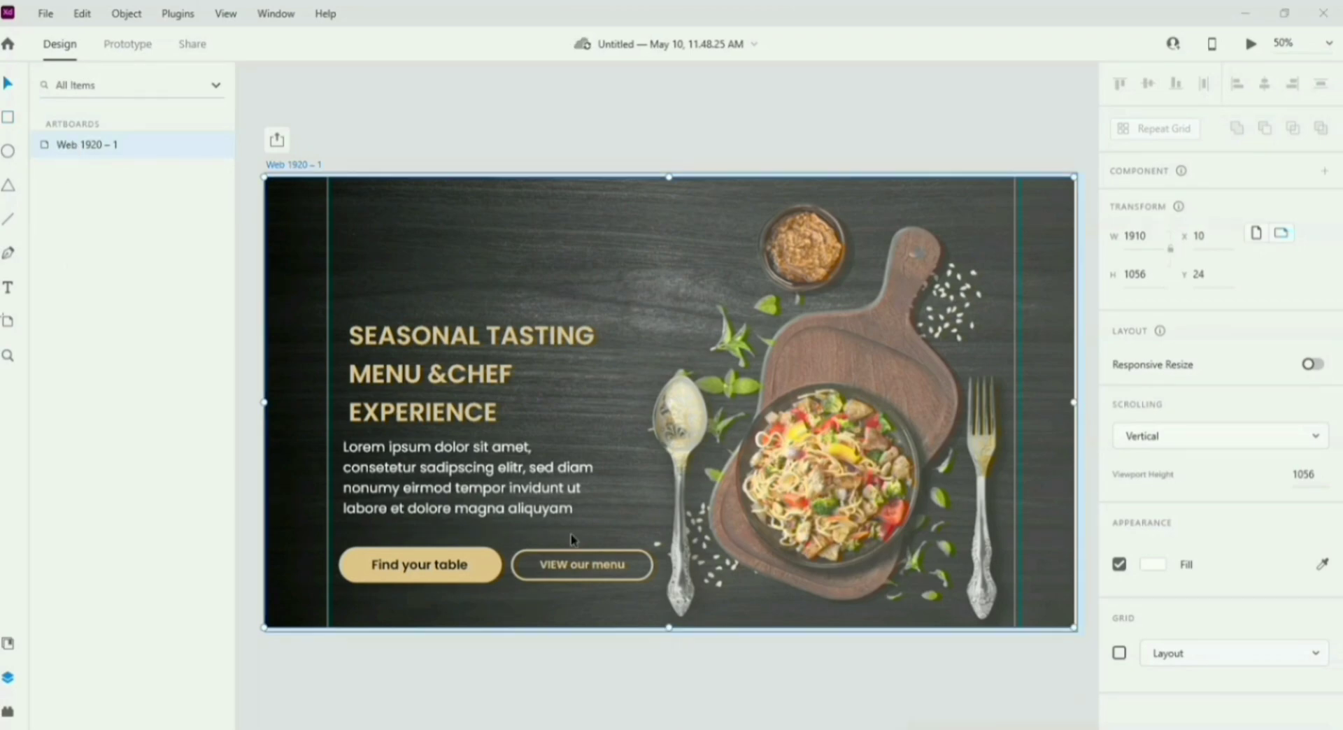
pyautogui.click(9, 119)
pyautogui.moveTo(270, 182)
pyautogui.mouseDown()
pyautogui.moveTo(288, 216)
pyautogui.moveTo(700, 299)
pyautogui.mouseUp()
pyautogui.moveTo(824, 326); pyautogui.dragTo(812, 246)
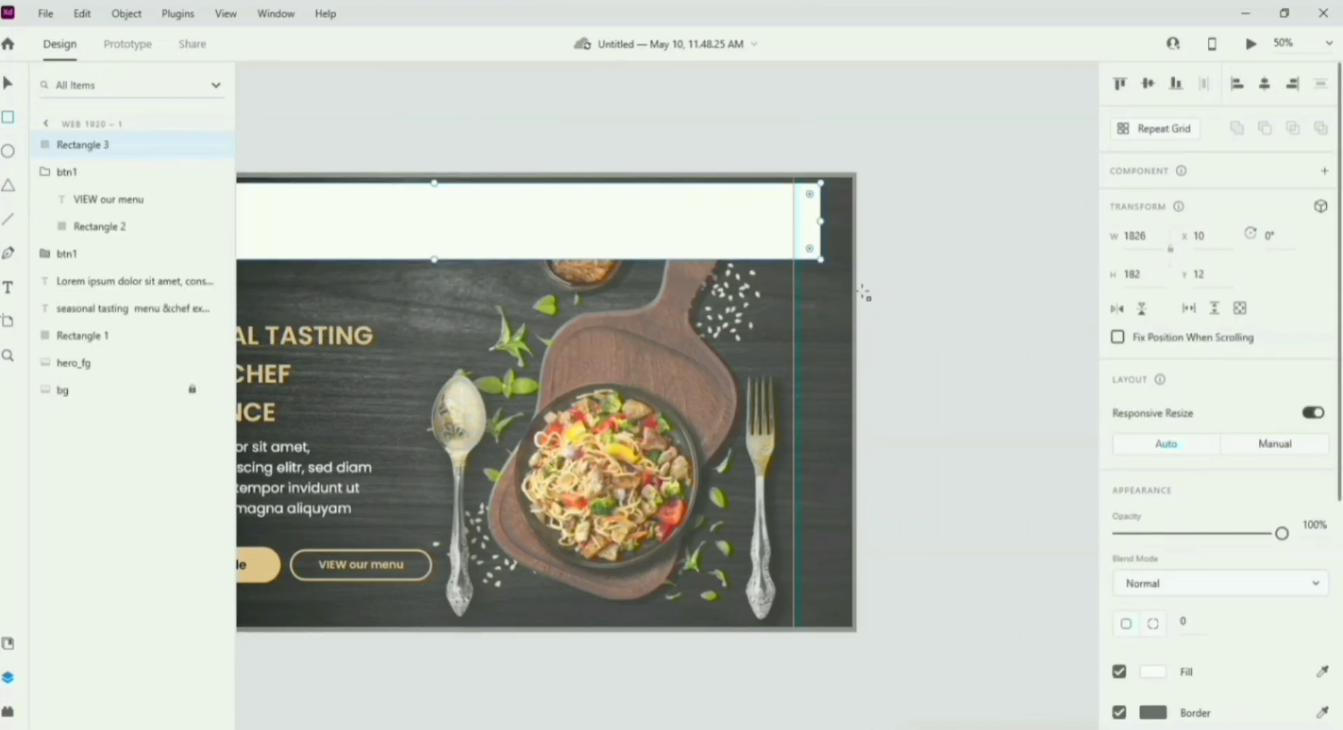
# Step: Move the white header rectangle to X 0, Y -12 and widen it to 1910 to span the artboard
pyautogui.press('v')
pyautogui.click(493, 608)
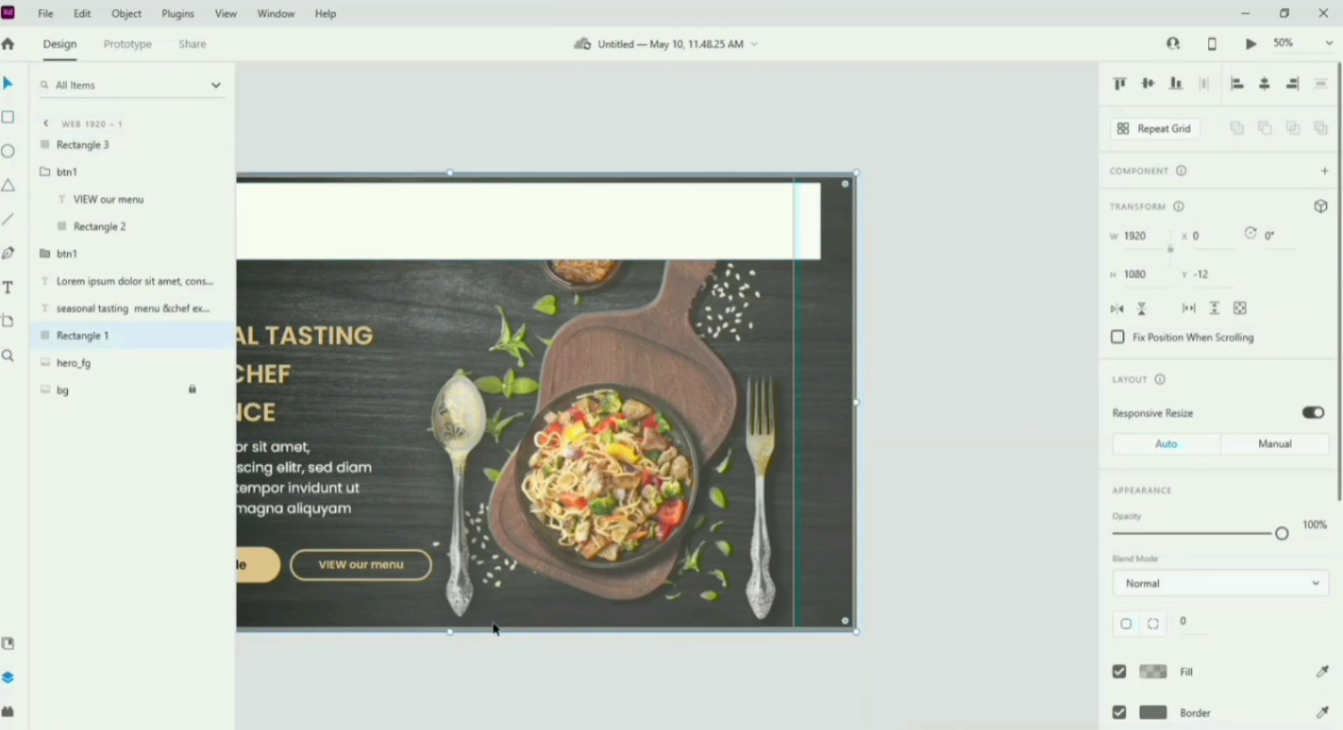
pyautogui.moveTo(346, 226); pyautogui.dragTo(558, 242)
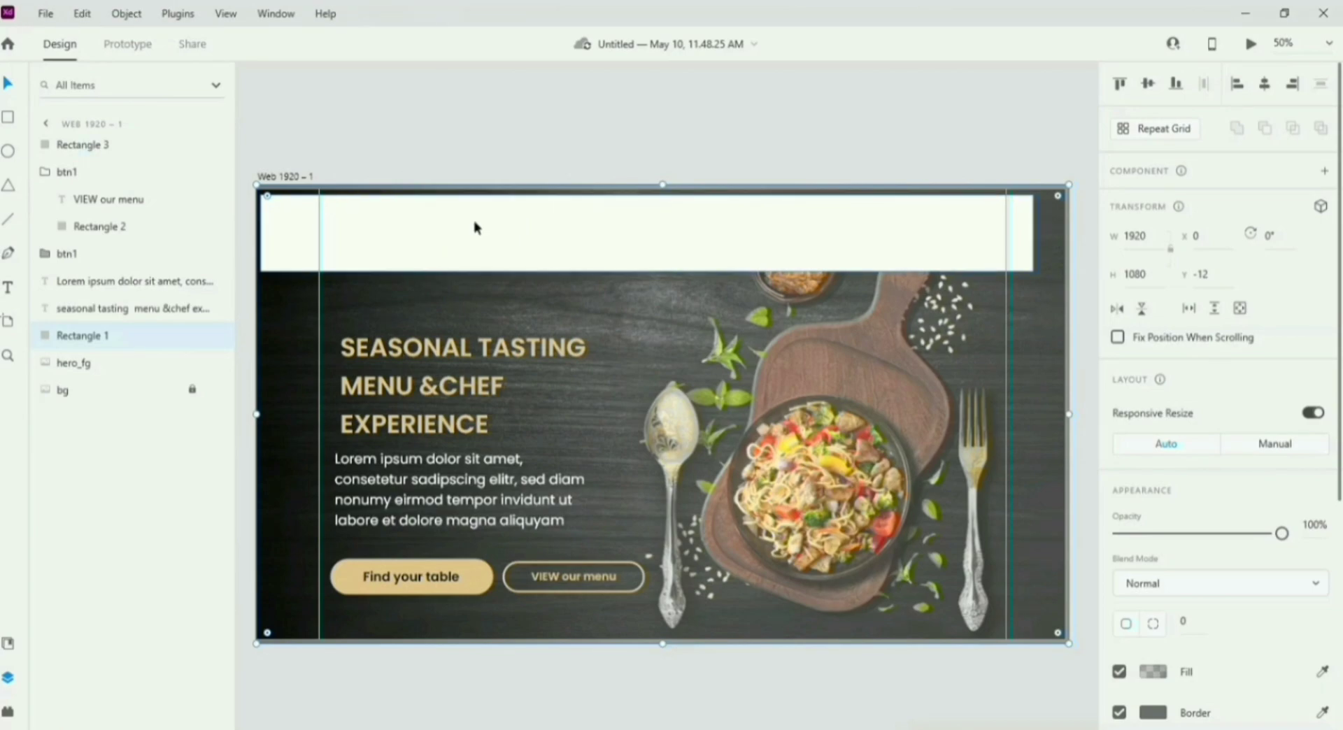
pyautogui.moveTo(782, 242); pyautogui.dragTo(778, 221)
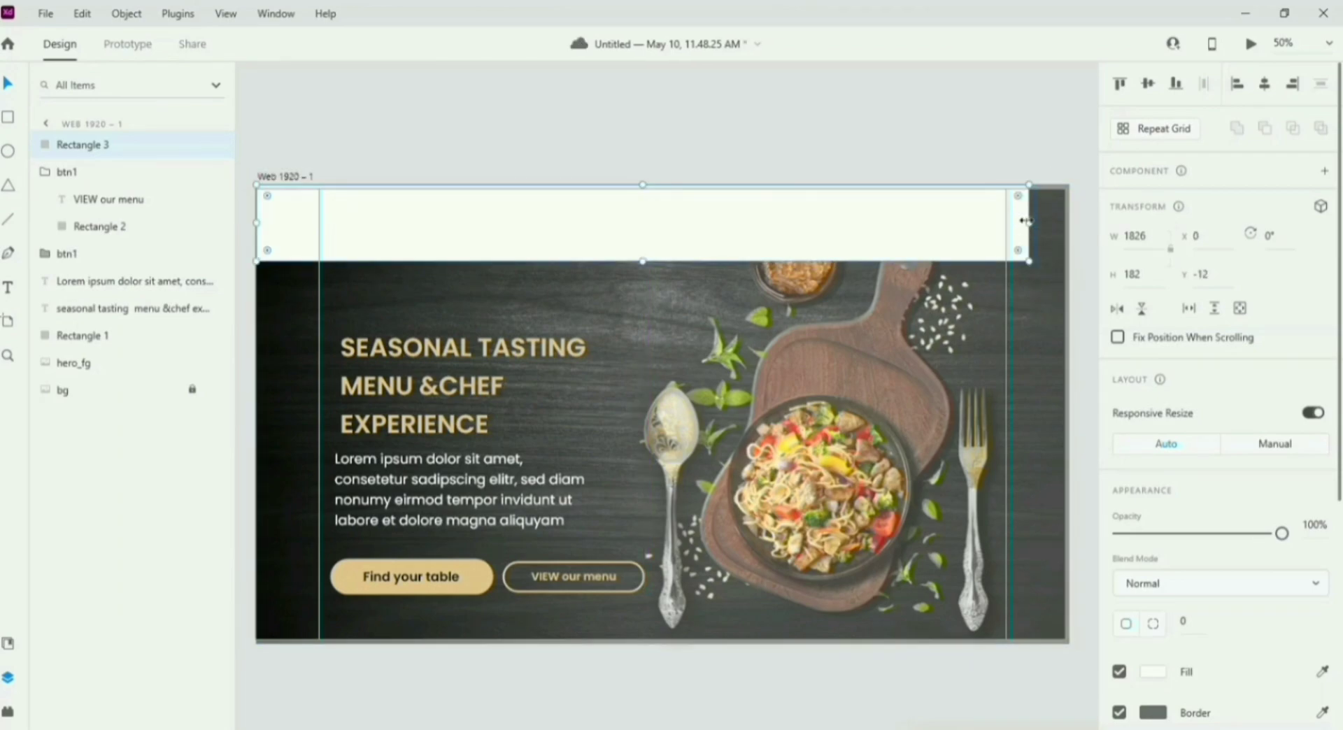
pyautogui.moveTo(1035, 225); pyautogui.dragTo(1065, 224)
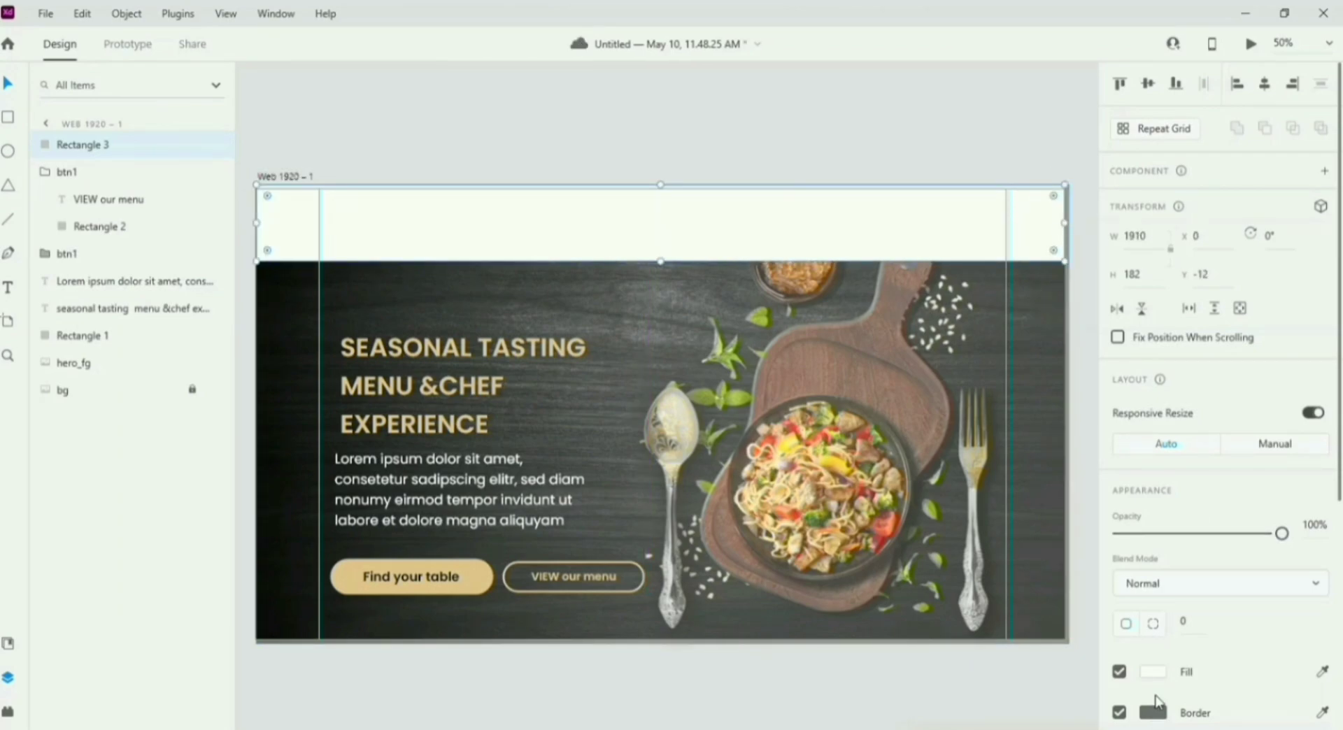
# Step: Fill the header rectangle with black and set its opacity to 51%
pyautogui.click(1153, 673)
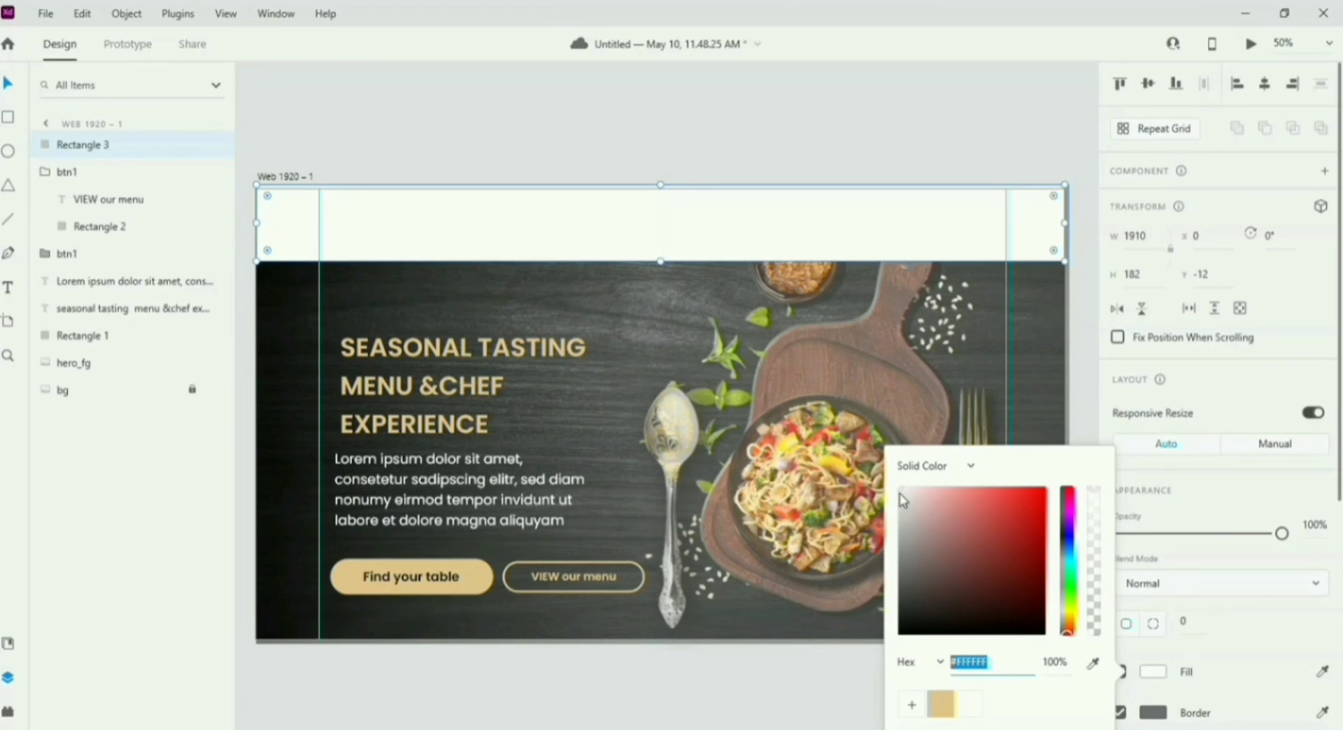
pyautogui.moveTo(900, 493); pyautogui.dragTo(903, 633)
pyautogui.click(848, 702)
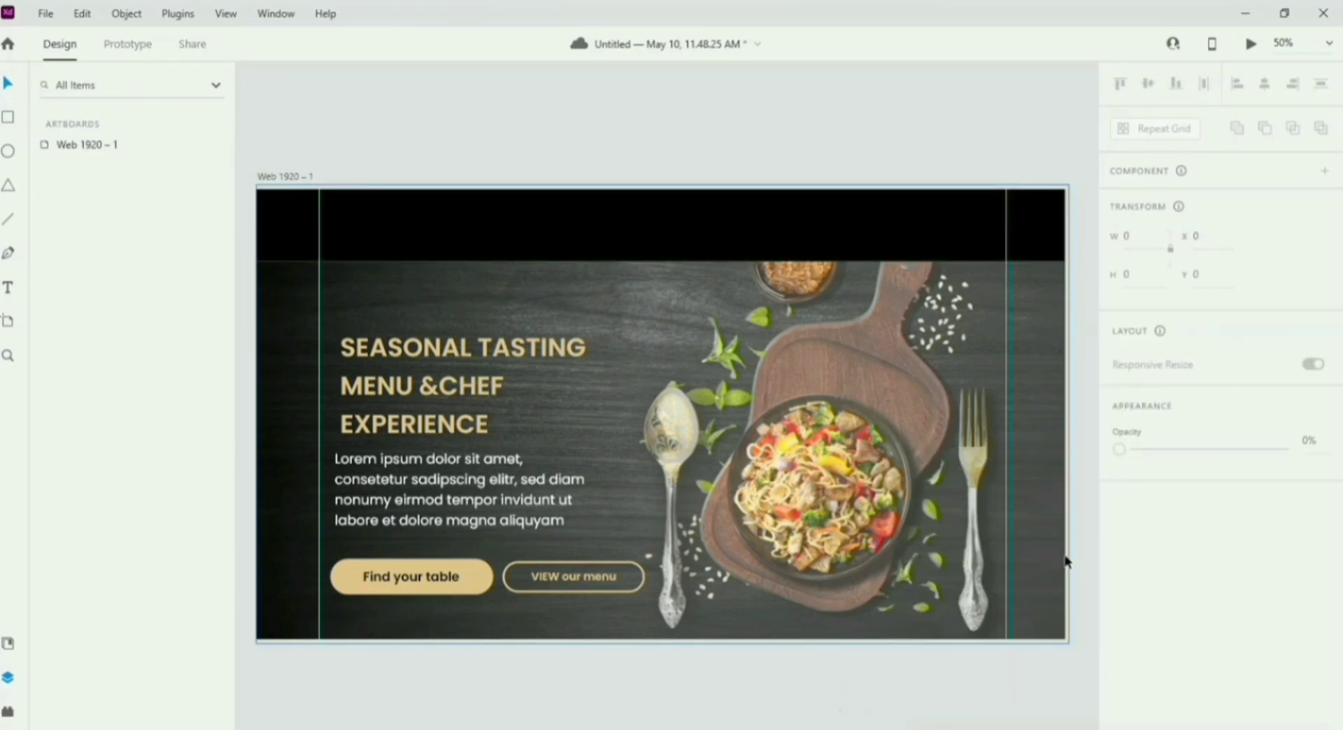
pyautogui.click(865, 229)
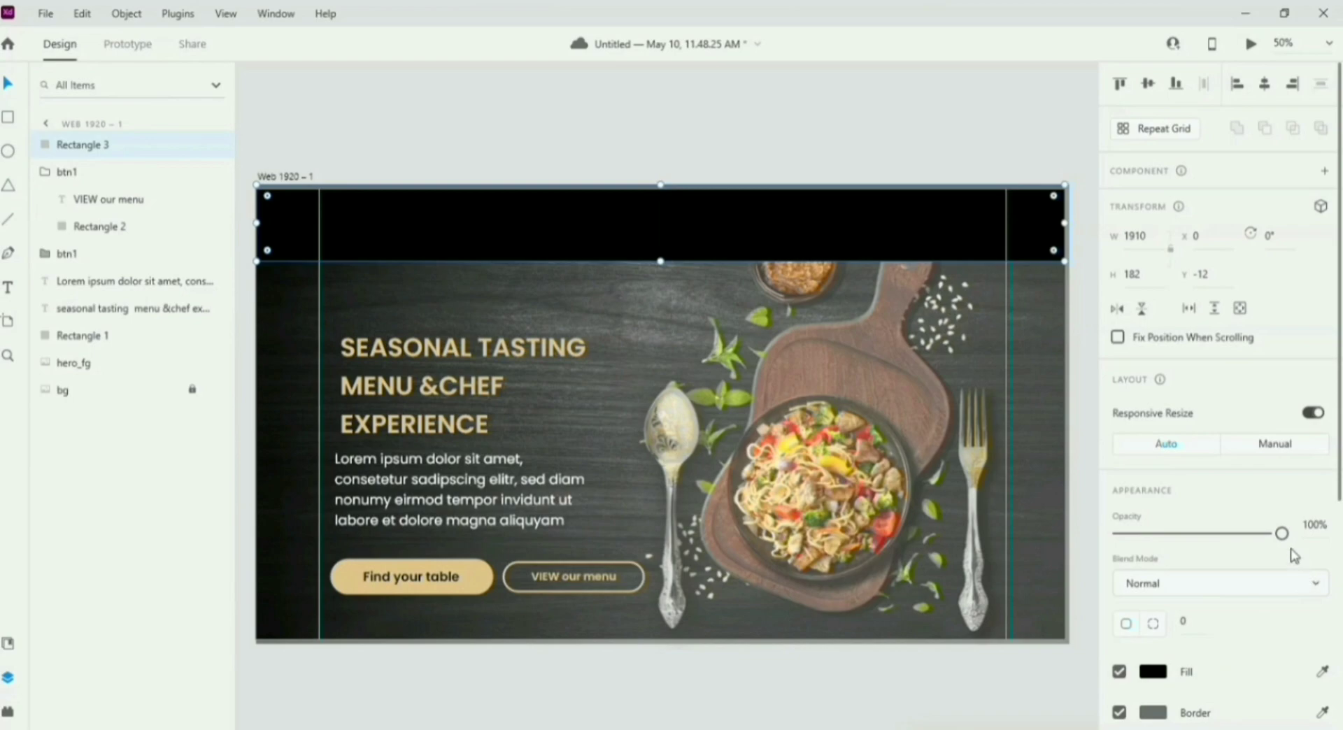
pyautogui.moveTo(1282, 534); pyautogui.dragTo(1203, 539)
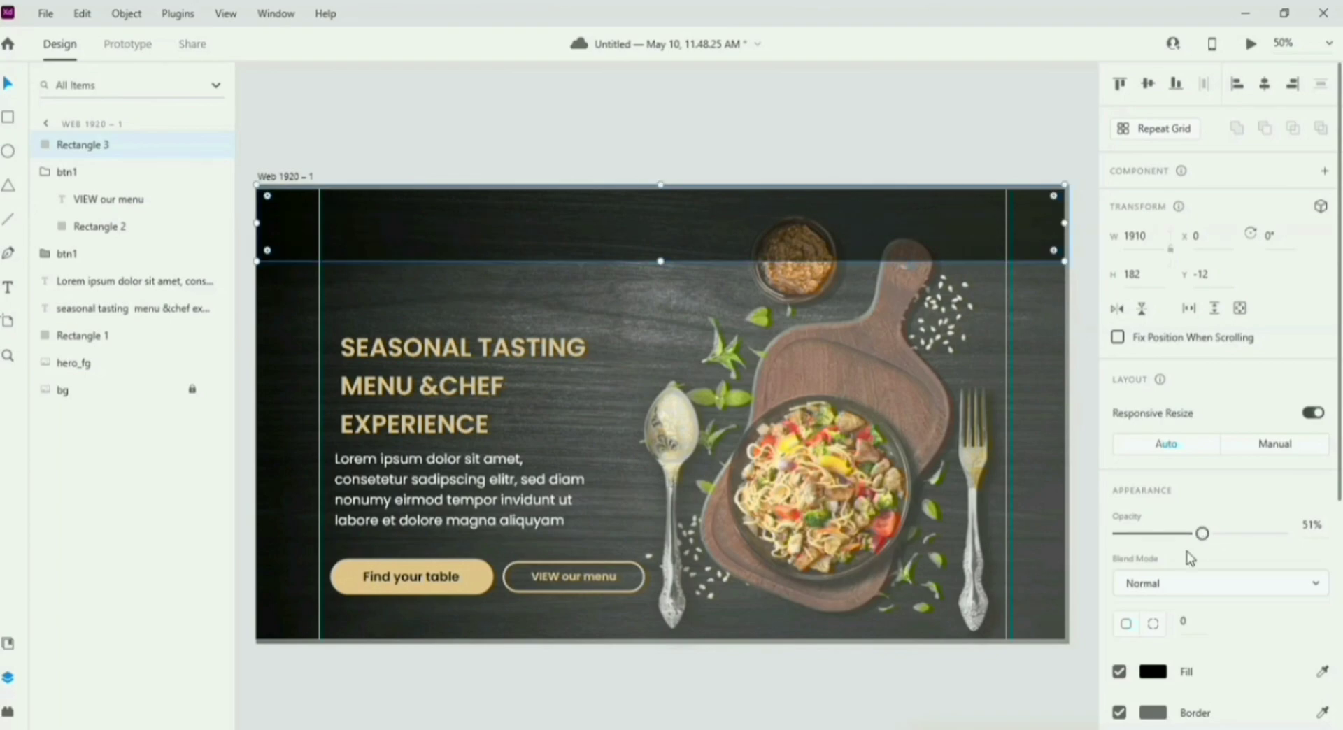
pyautogui.click(931, 678)
# Step: Add the logo text "Delicio" in the dark header bar near the first vertical guide
pyautogui.click(323, 245)
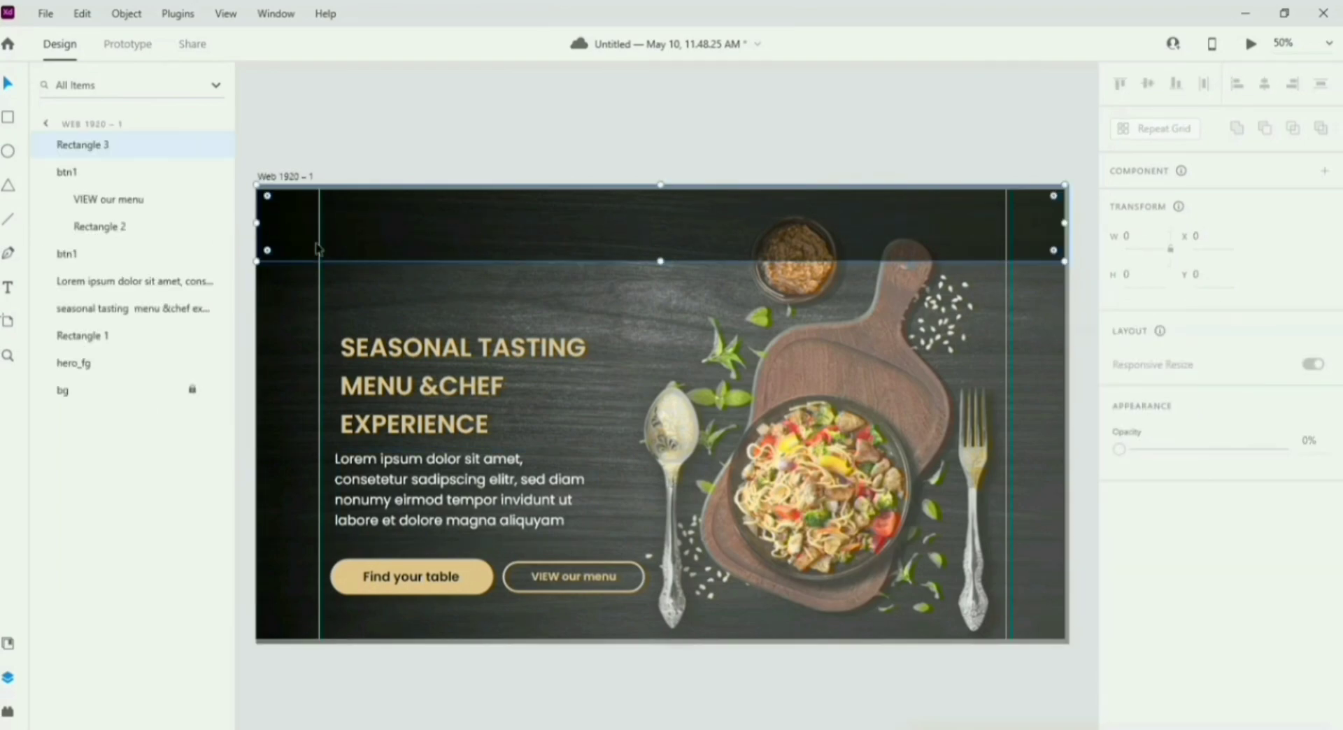
pyautogui.click(8, 288)
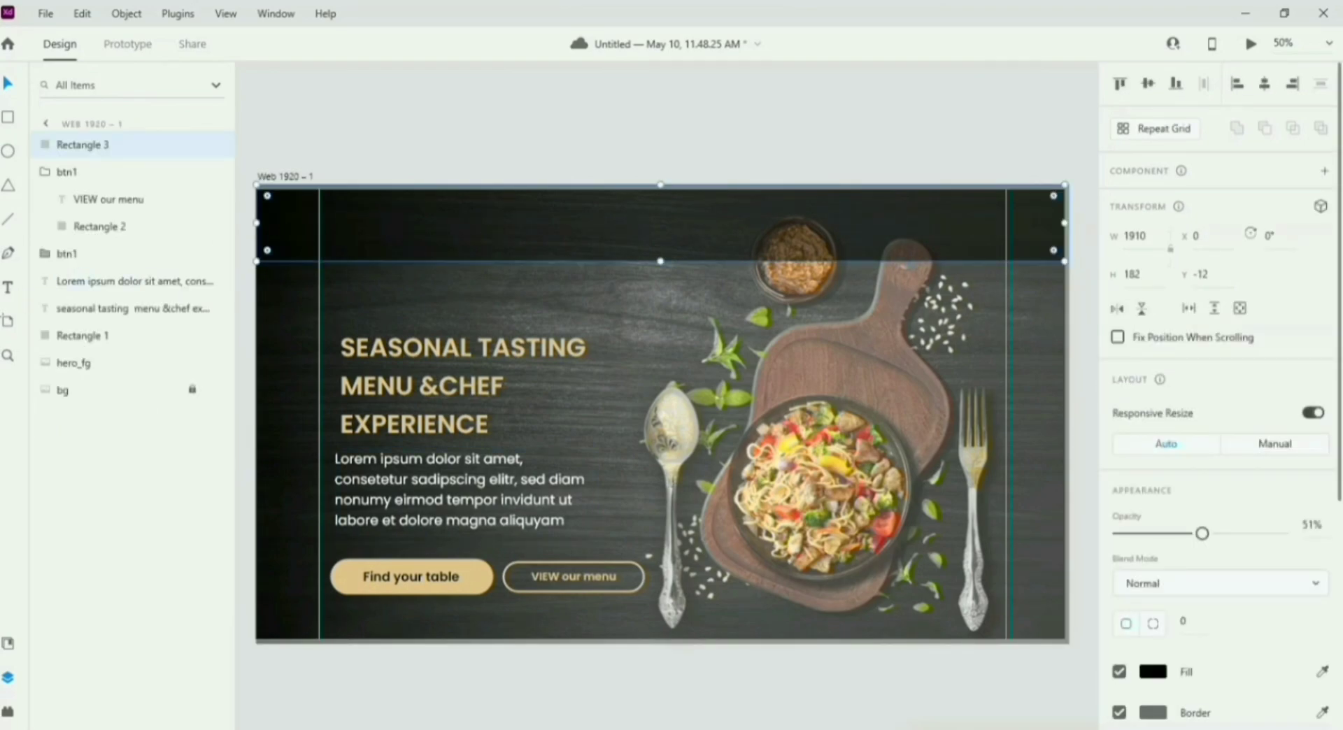
pyautogui.click(340, 221)
pyautogui.write('DE')
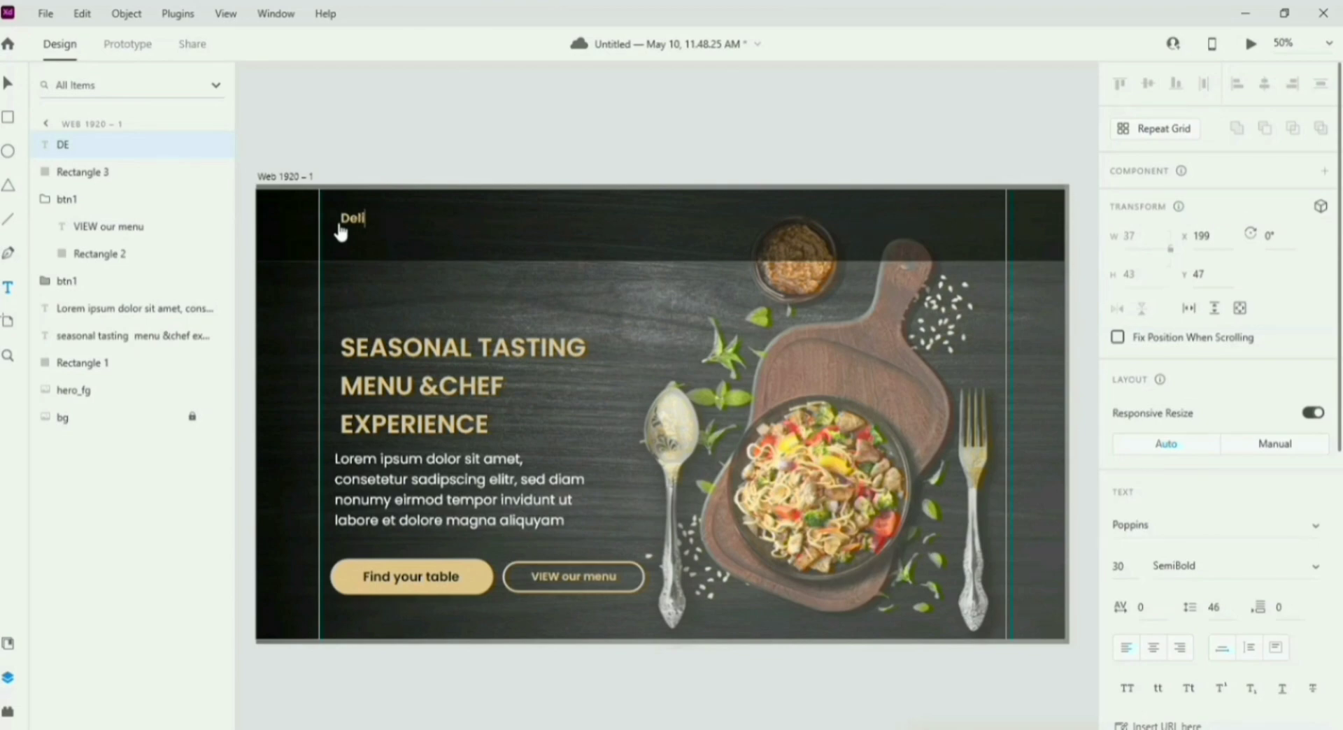
pyautogui.click(8, 83)
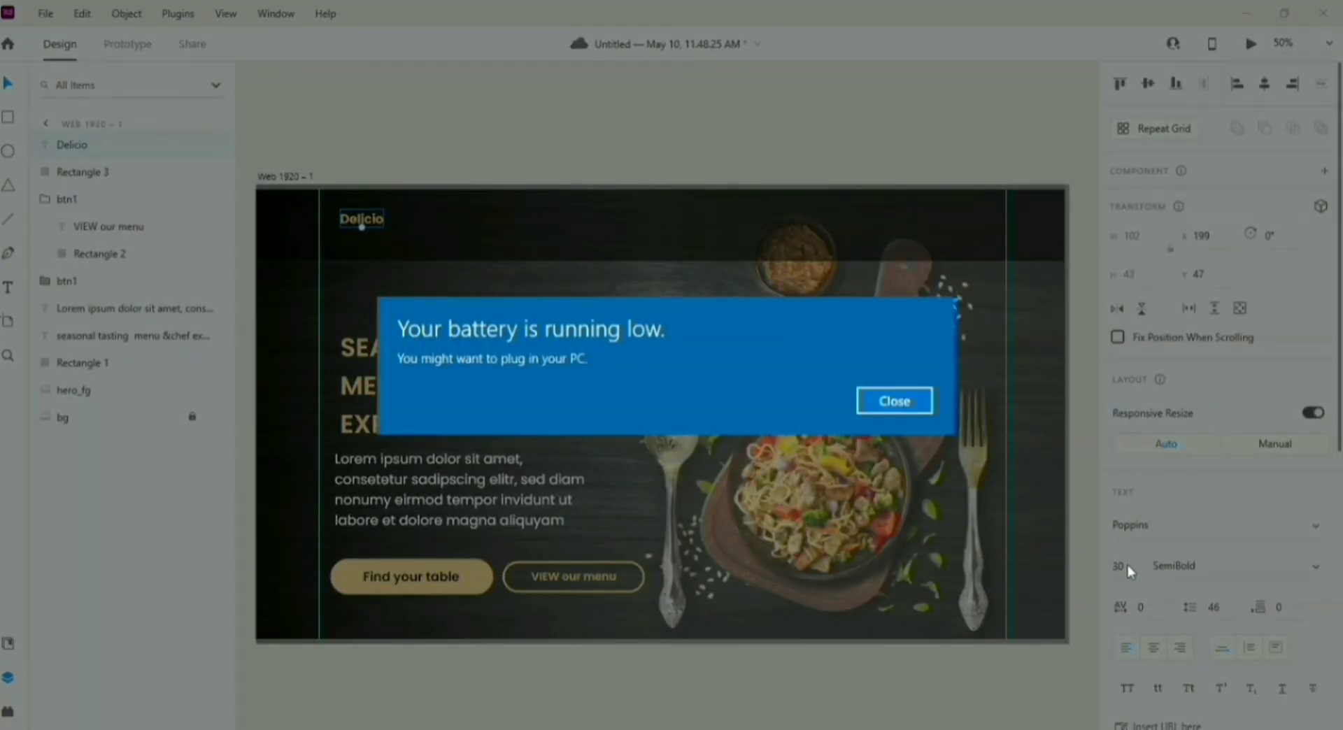
# Step: Set the Delicio logo's font size to 50 and move the text to X 175, Y 44
pyautogui.click(902, 405)
pyautogui.click(1128, 567)
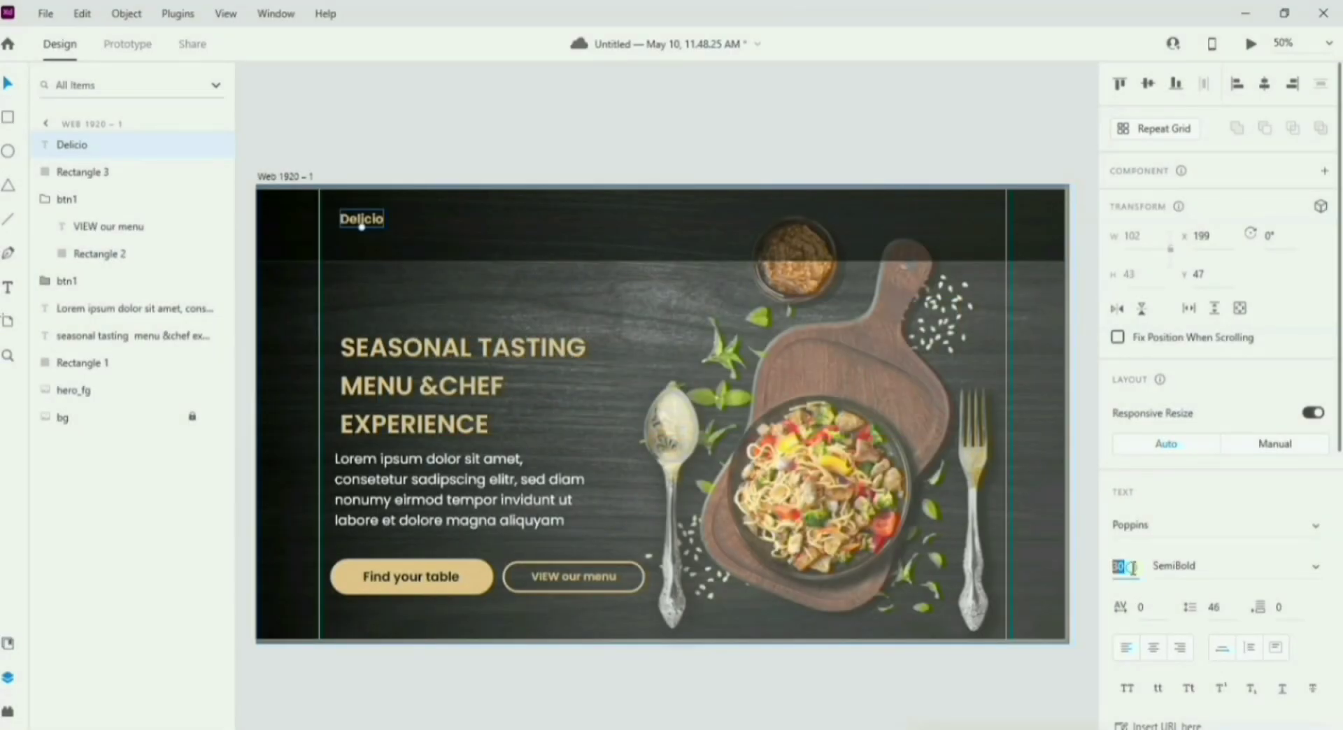
pyautogui.press('Up')
pyautogui.press('Up')
pyautogui.press('Up')
pyautogui.press('Up')
pyautogui.press('Up')
pyautogui.press('Up')
pyautogui.press('Up')
pyautogui.press('Up')
pyautogui.press('Up')
pyautogui.press('Up')
pyautogui.press('Up')
pyautogui.press('Up')
pyautogui.press('Up')
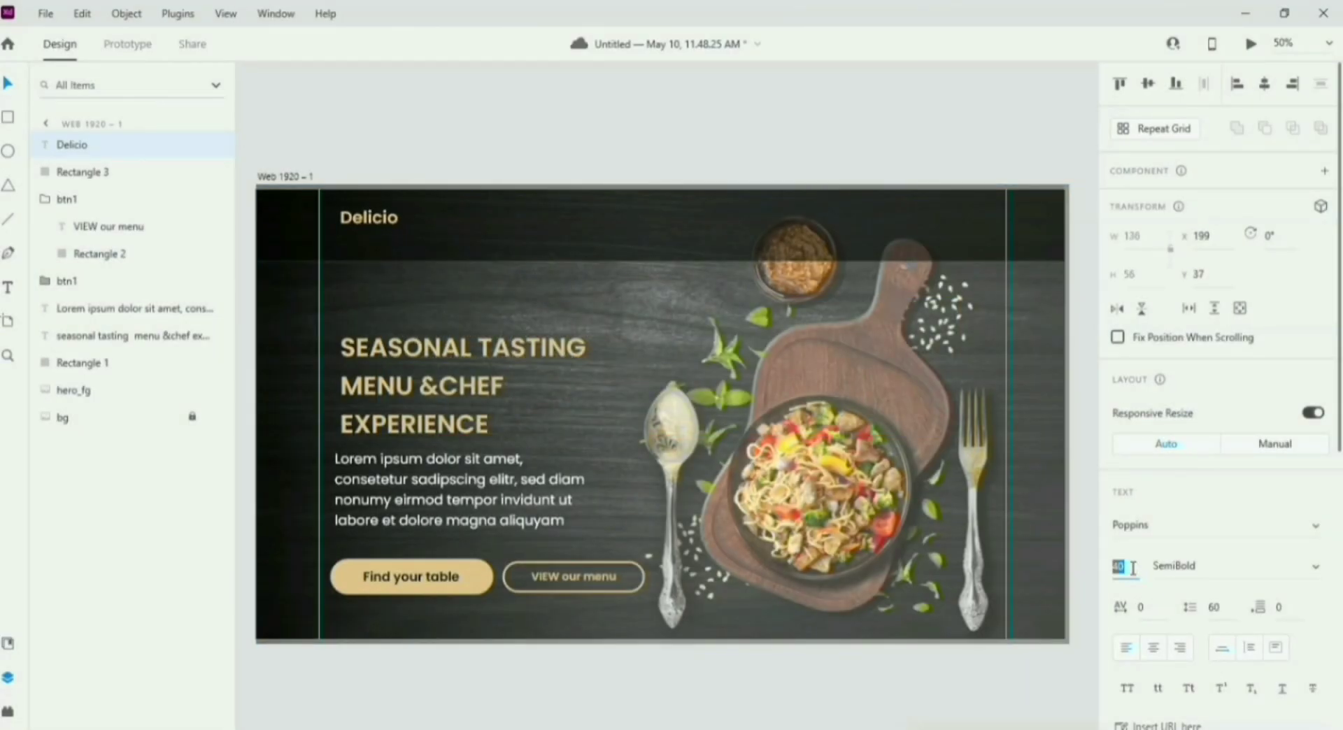
pyautogui.press('Up')
pyautogui.press('Up')
pyautogui.press('Up')
pyautogui.press('Up')
pyautogui.press('Up')
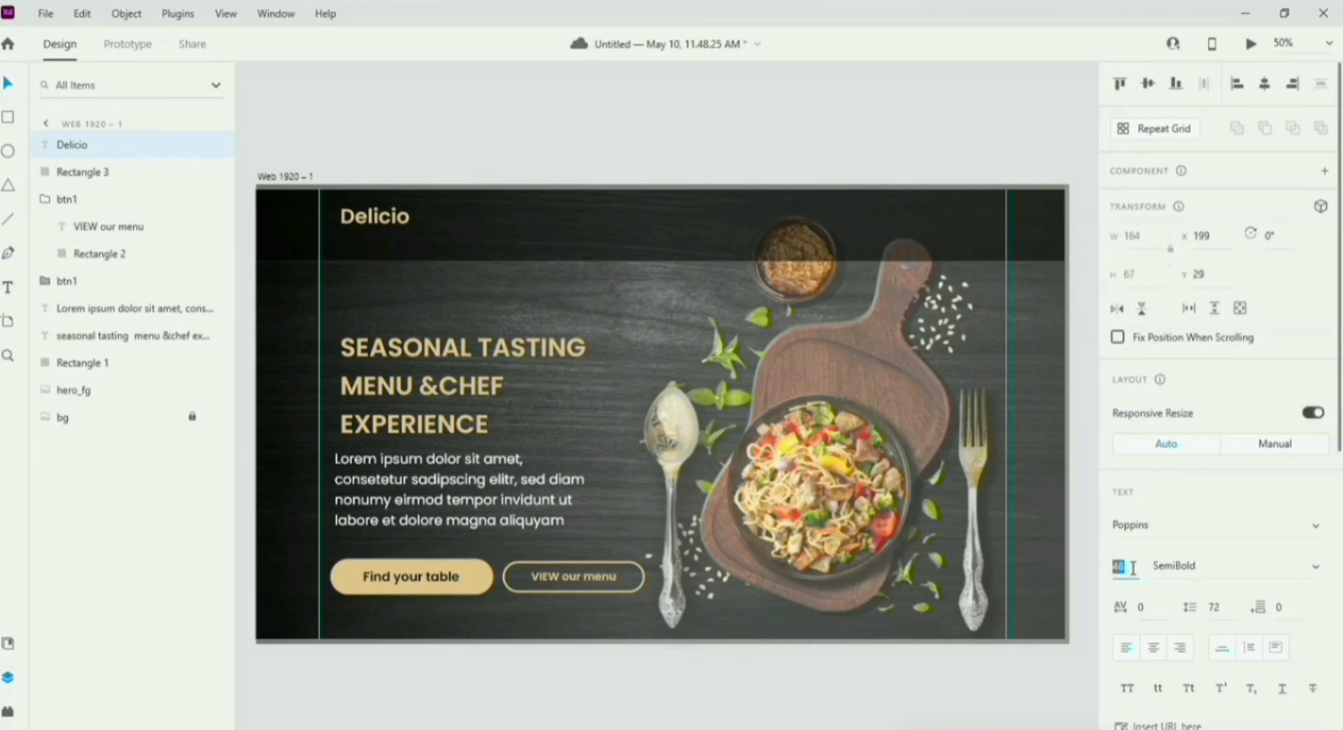
pyautogui.press('Up')
pyautogui.press('Up')
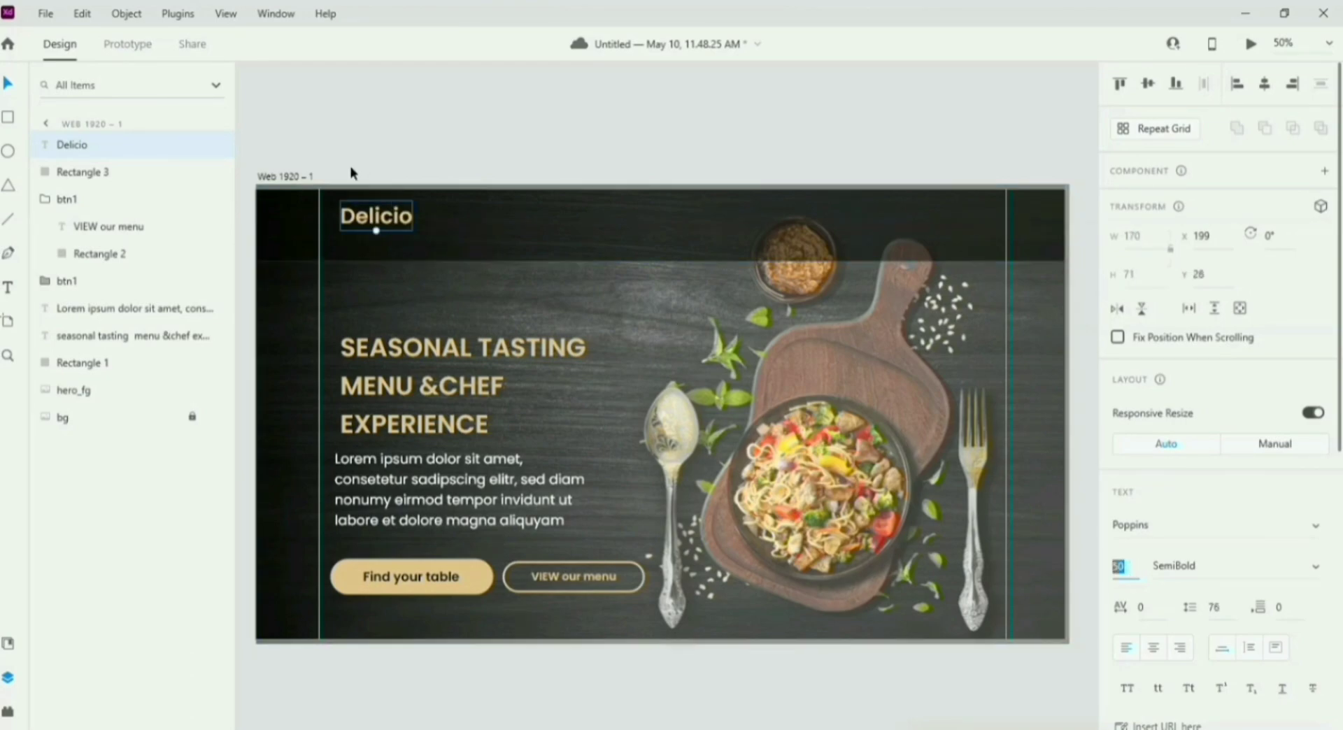
pyautogui.moveTo(371, 215); pyautogui.dragTo(381, 229)
pyautogui.click(598, 162)
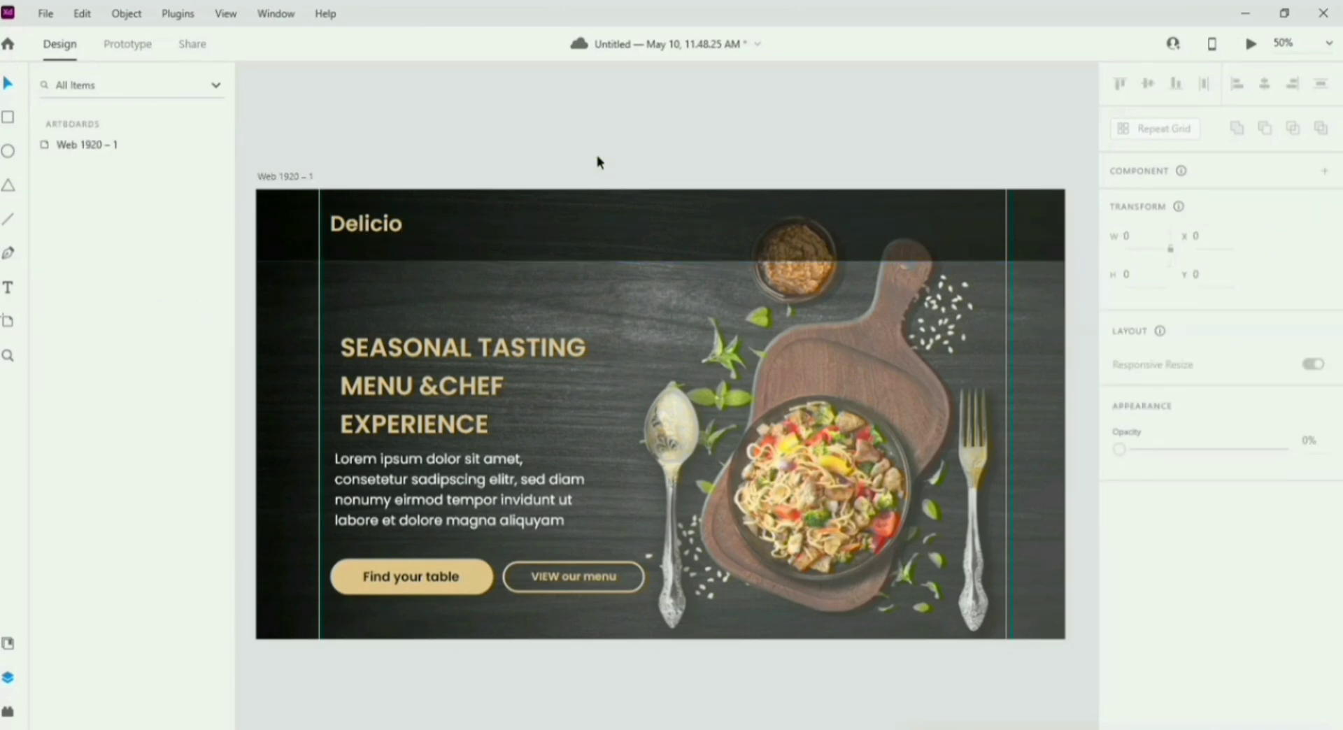
# Step: Duplicate the Delicio text within the header at X 635, Y 65, with size 30 and Regular weight
pyautogui.click(390, 236)
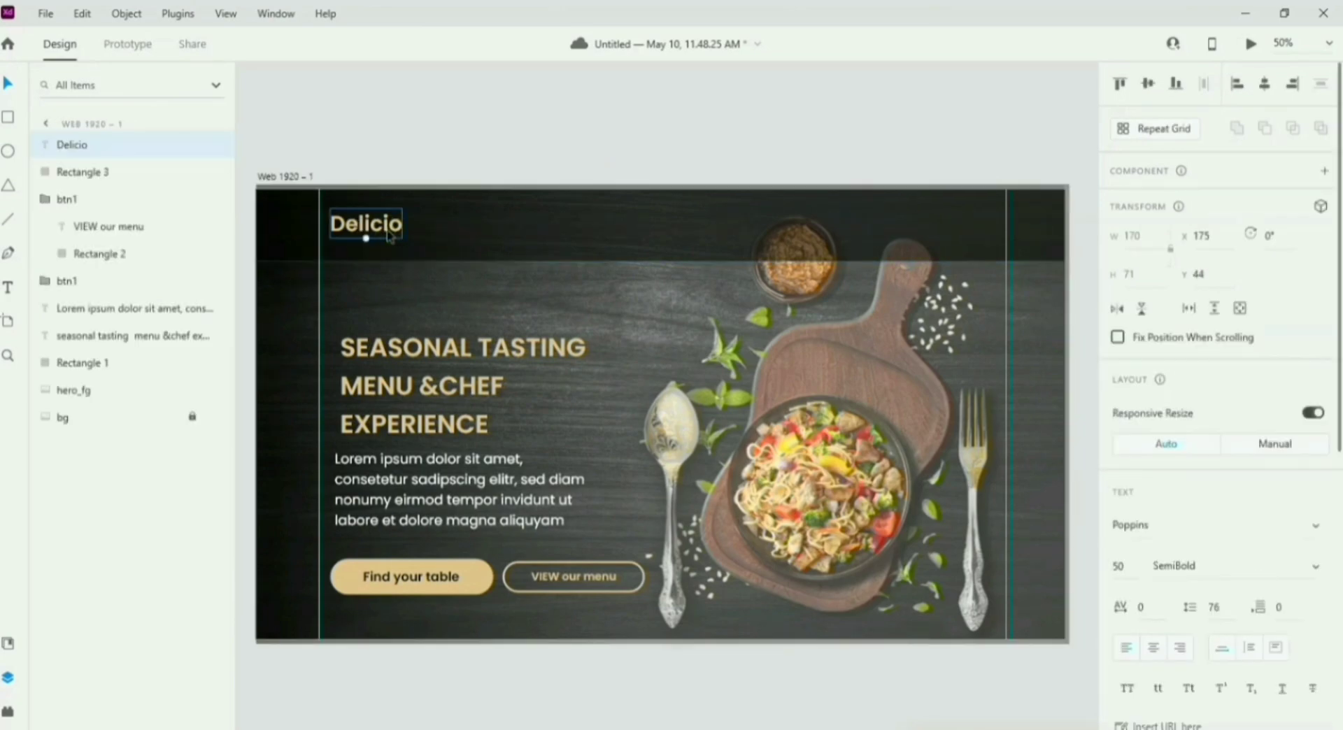
pyautogui.moveTo(389, 235); pyautogui.dragTo(584, 235)
pyautogui.click(1315, 566)
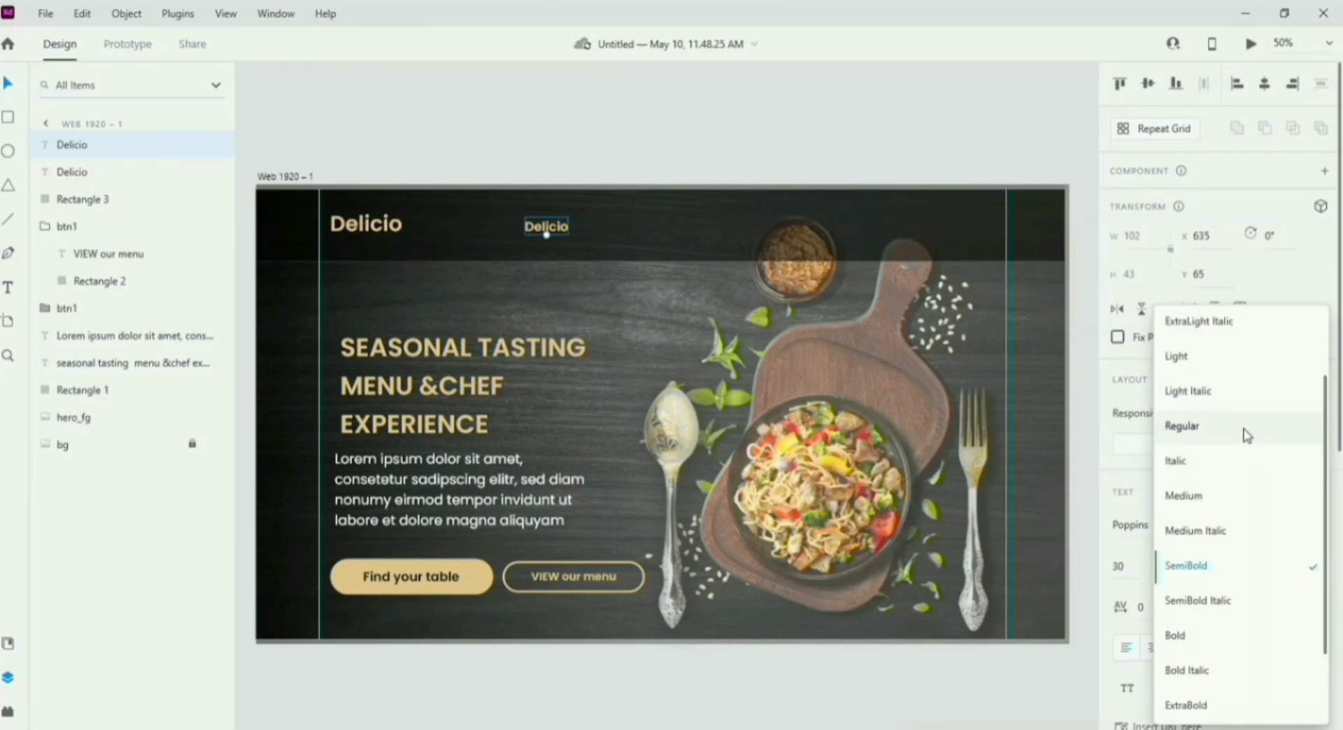
pyautogui.click(1246, 428)
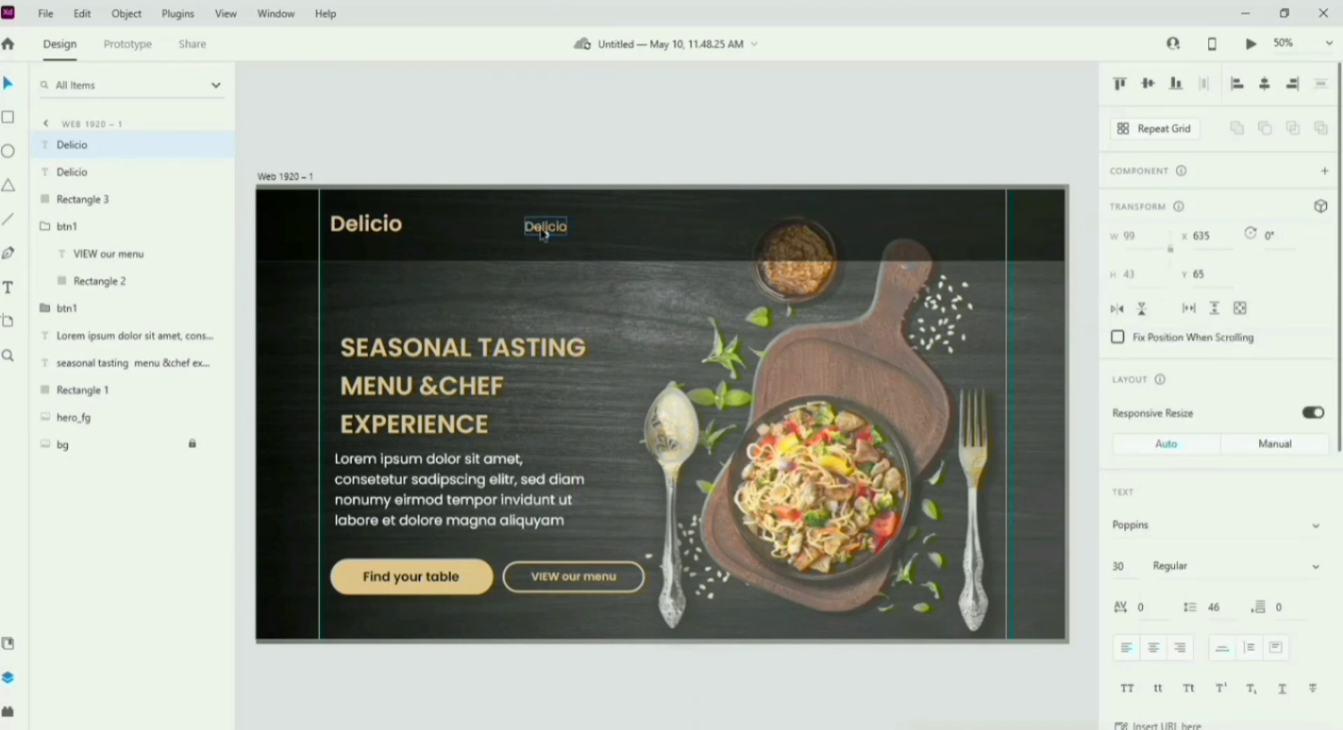
# Step: Replace the copied header text with "HOME"
pyautogui.doubleClick(543, 231)
pyautogui.hotkey('ctrl', 'a')
pyautogui.press('BackSpace')
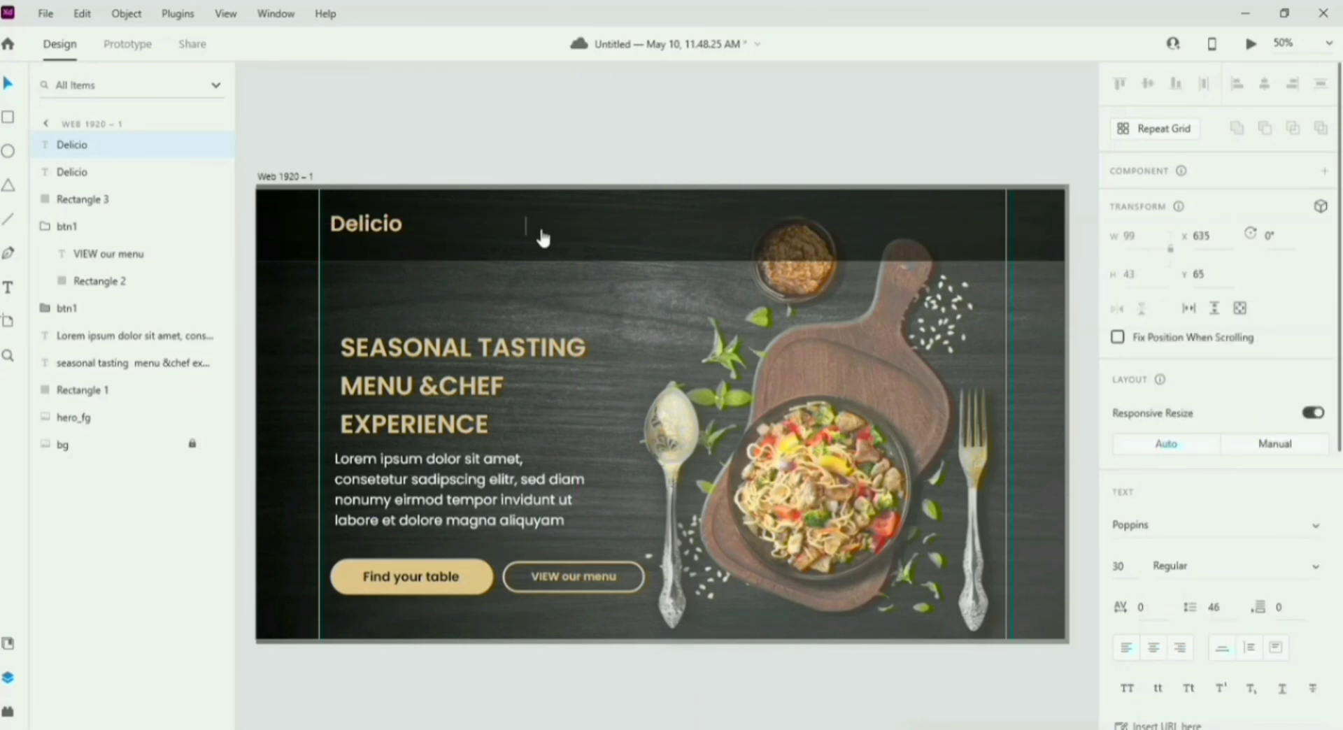
pyautogui.write('Hom')
pyautogui.write('OM')
pyautogui.write('E')
pyautogui.click(74, 144)
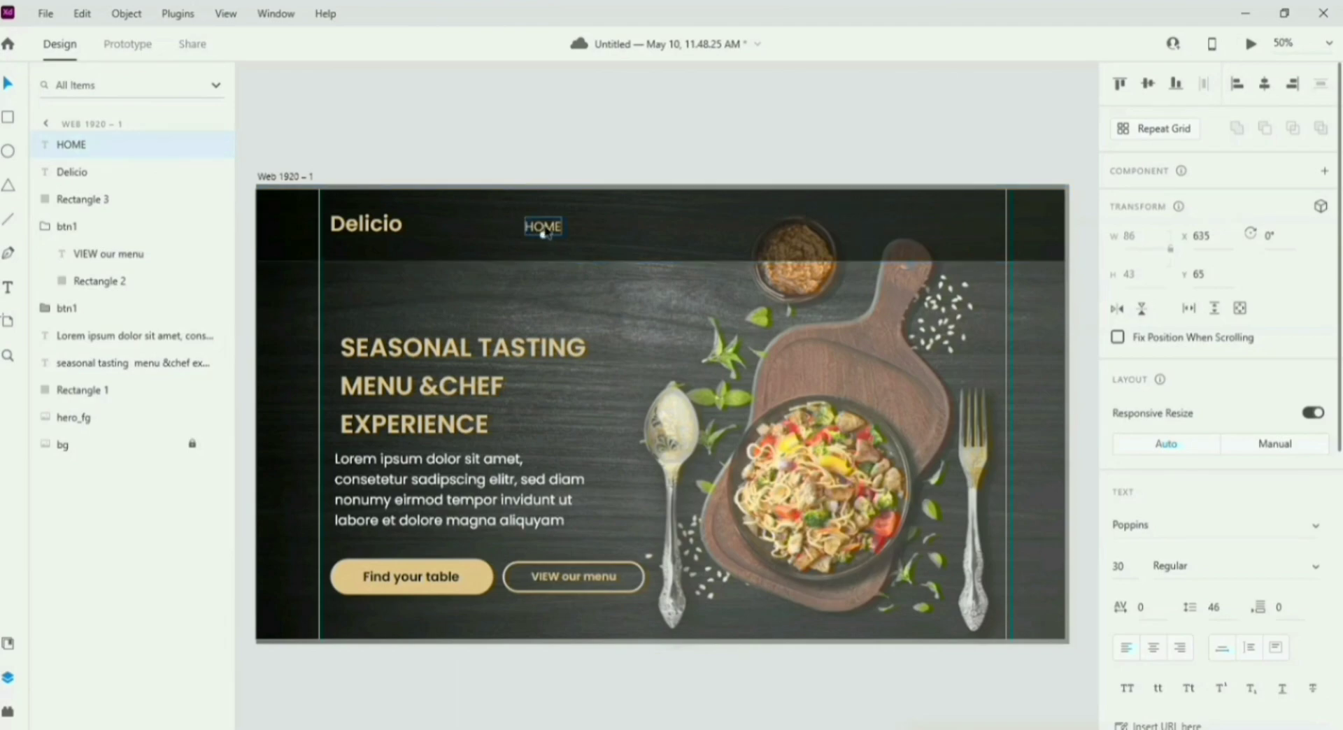
# Step: Duplicate the HOME text within the header at X 832, Y 65 and change the copy to "MENU"
pyautogui.moveTo(552, 233); pyautogui.dragTo(638, 232)
pyautogui.doubleClick(639, 232)
pyautogui.press('BackSpace')
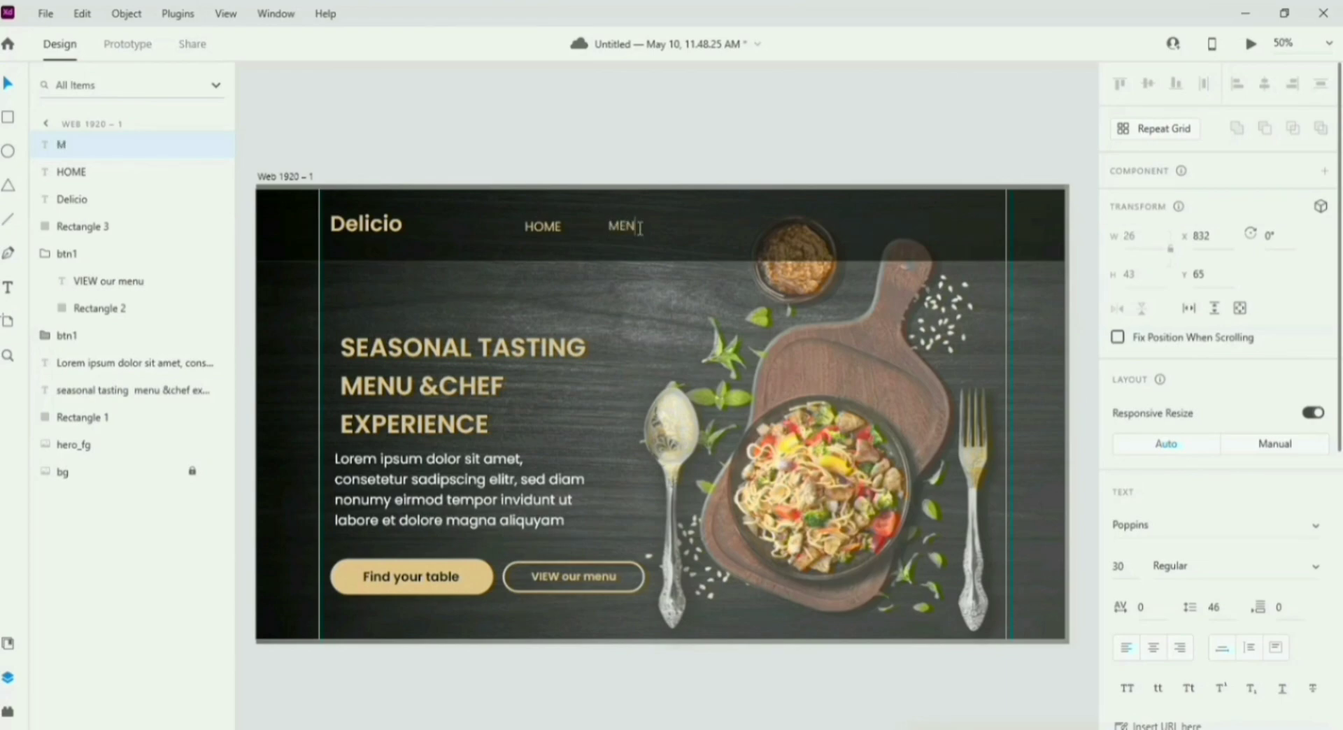
pyautogui.click(150, 146)
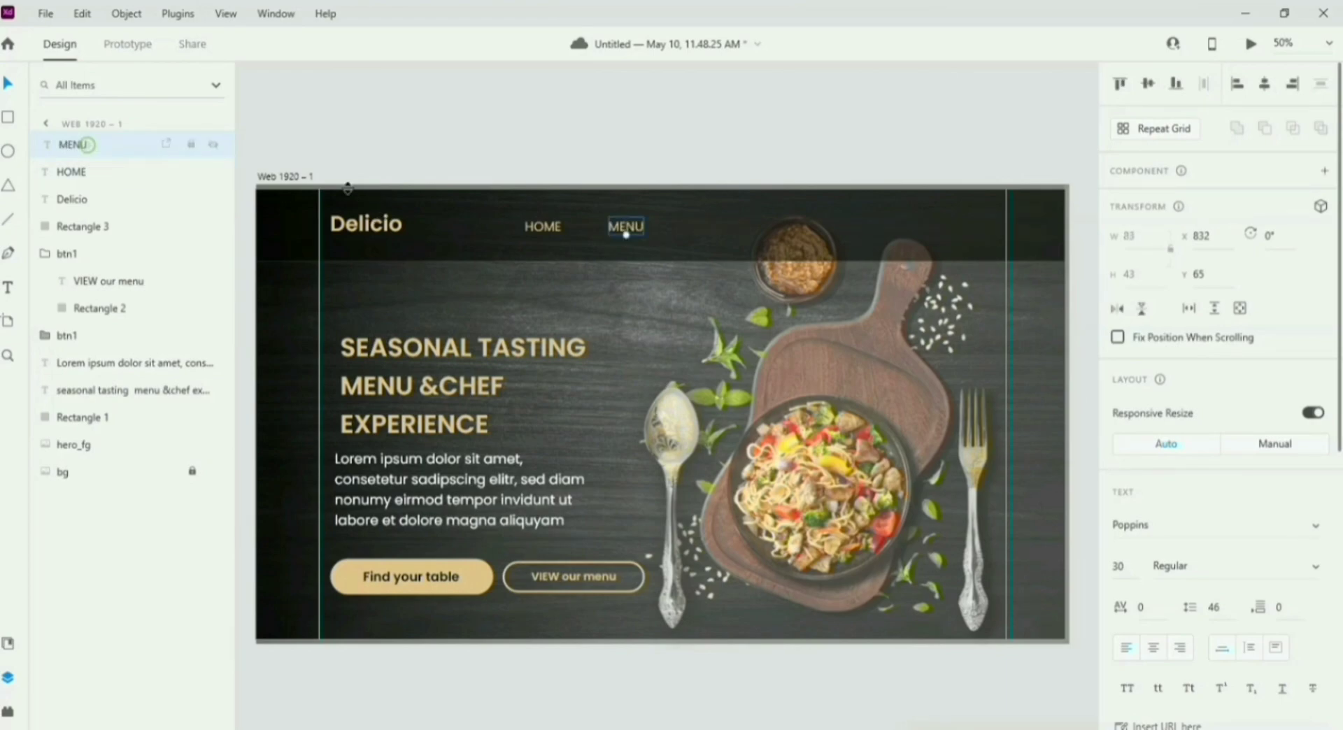
# Step: Duplicate the MENU text at X 1058, Y 65 and change the copy to "CHEF"
pyautogui.moveTo(641, 235); pyautogui.dragTo(734, 234)
pyautogui.doubleClick(722, 226)
pyautogui.press('BackSpace')
pyautogui.write('CHEF')
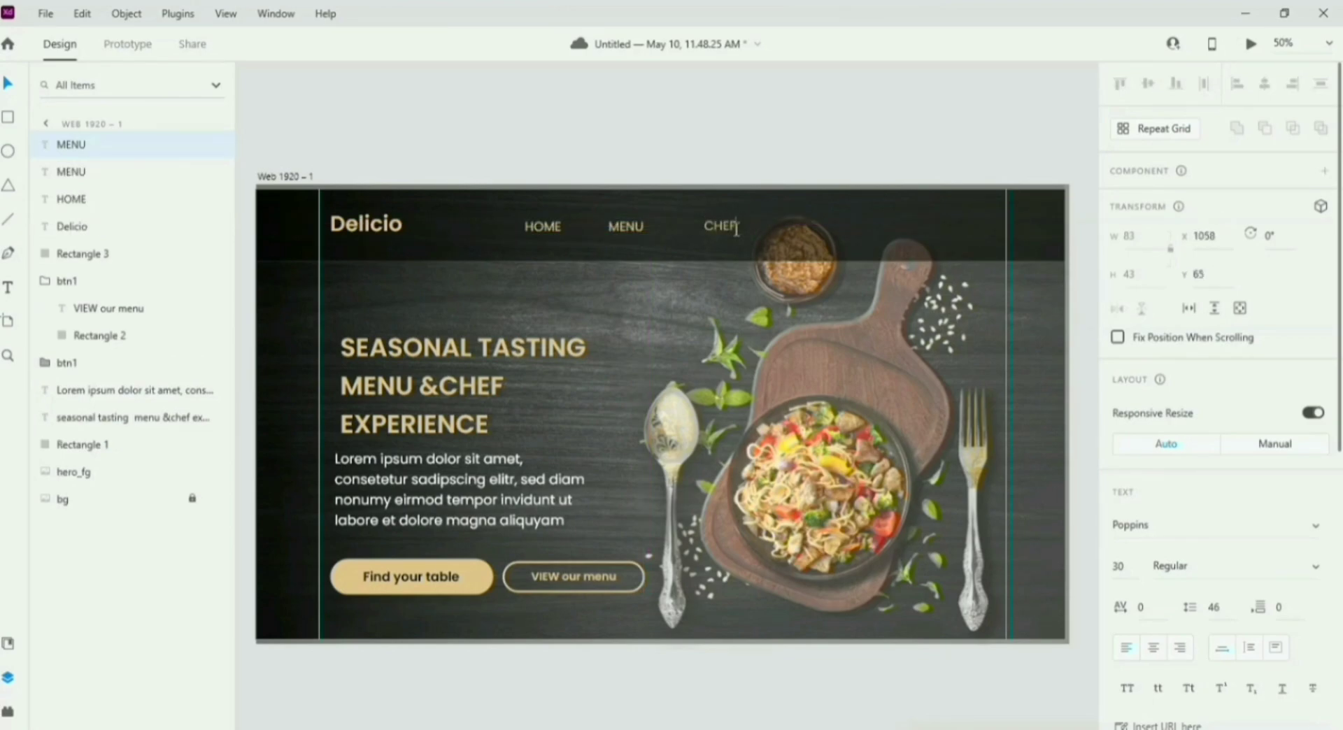
pyautogui.click(66, 144)
# Step: Duplicate the CHEF text at X 1292, Y 65 and change the copy to "ABOUT"
pyautogui.moveTo(728, 229); pyautogui.dragTo(828, 231)
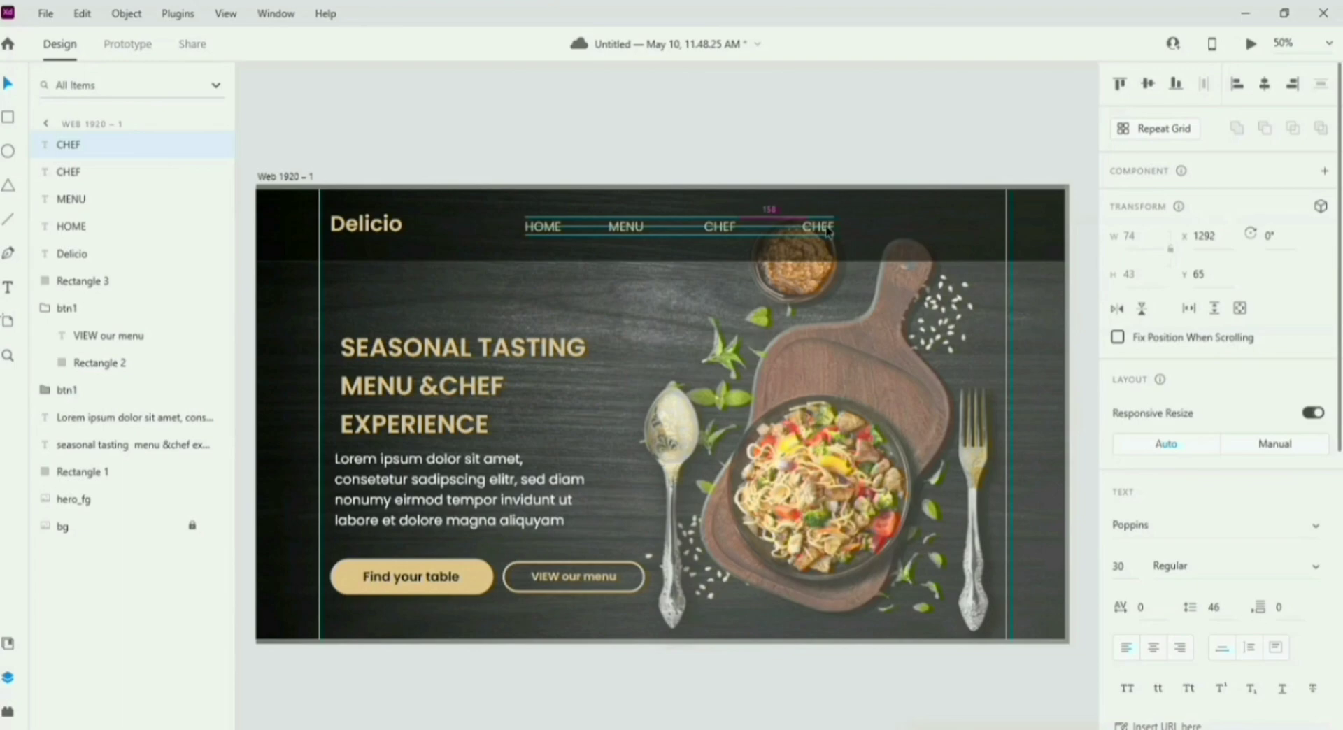
pyautogui.doubleClick(828, 231)
pyautogui.press('BackSpace')
pyautogui.write('A')
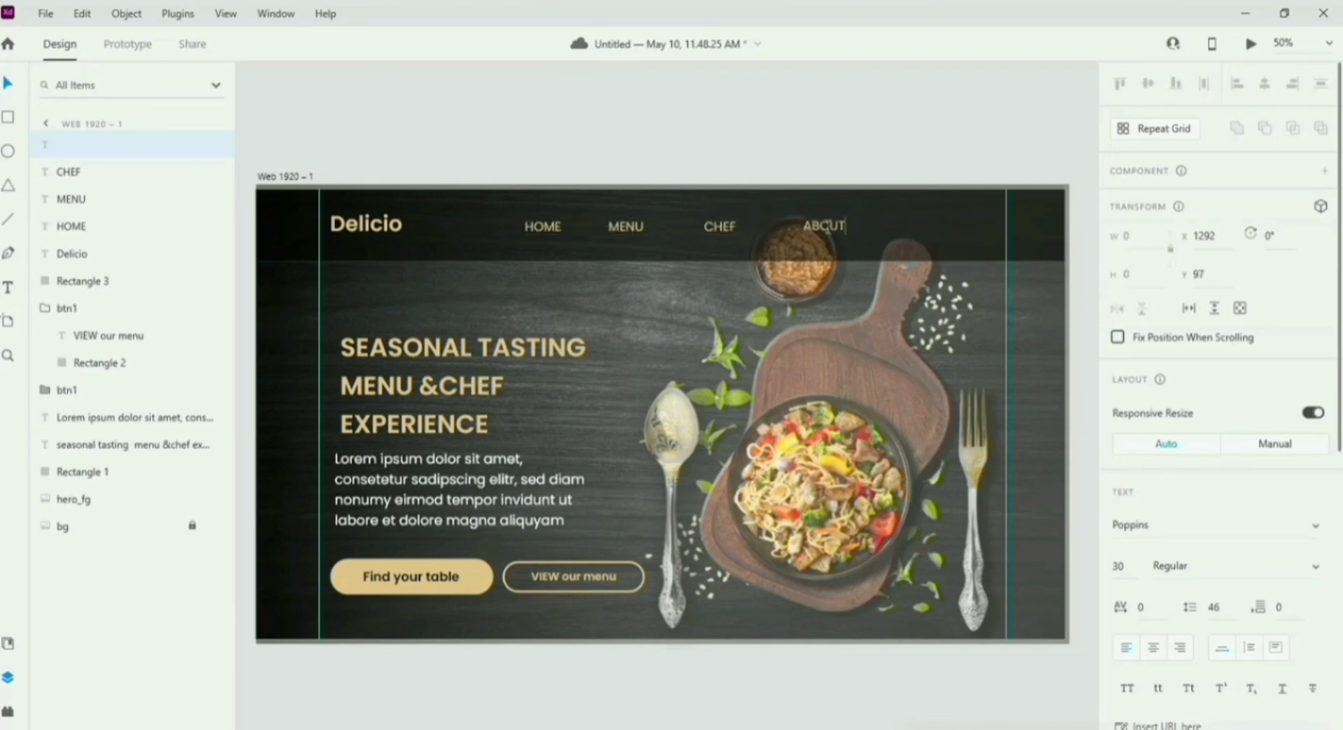
pyautogui.write('BOUT')
pyautogui.press('Escape')
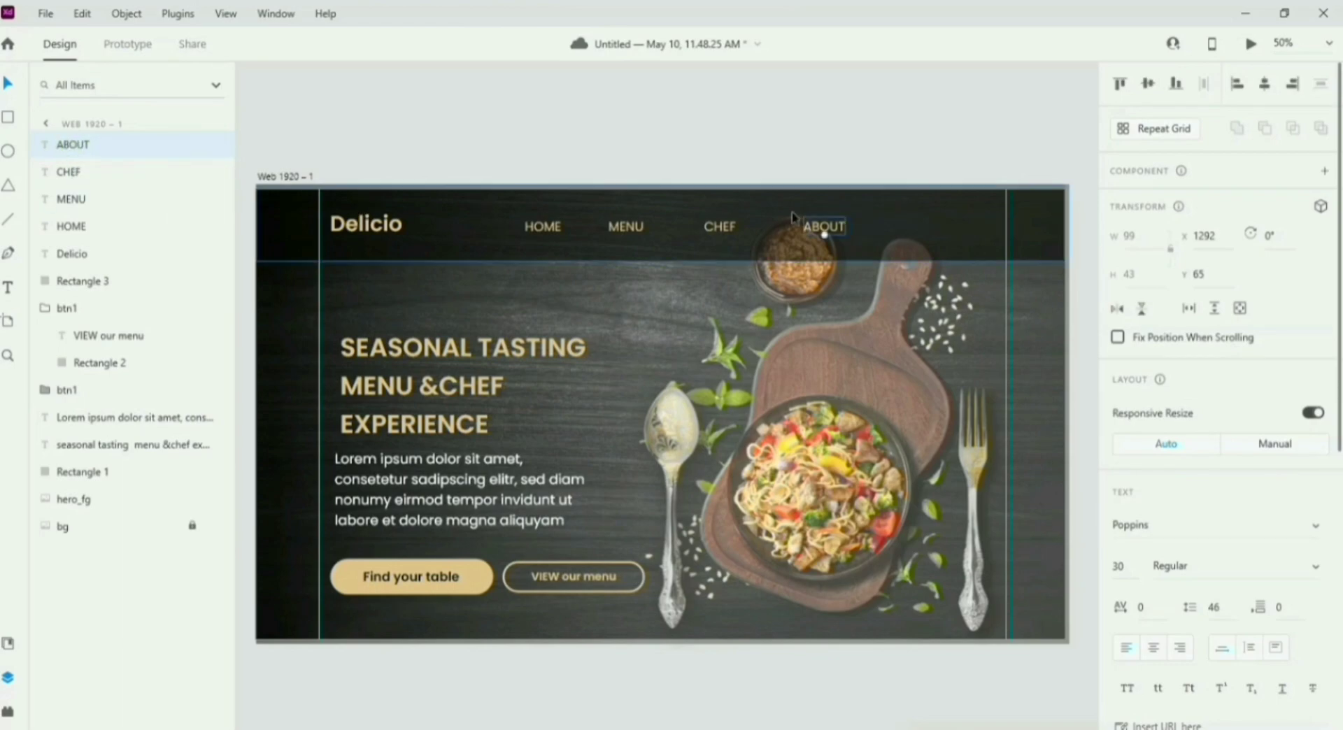
# Step: Duplicate the ABOUT text, change the copy to "CONTACT" and place it at X 1486, Y 65
pyautogui.moveTo(840, 235); pyautogui.dragTo(931, 233)
pyautogui.doubleClick(932, 226)
pyautogui.write('CONTACT')
pyautogui.press('Escape')
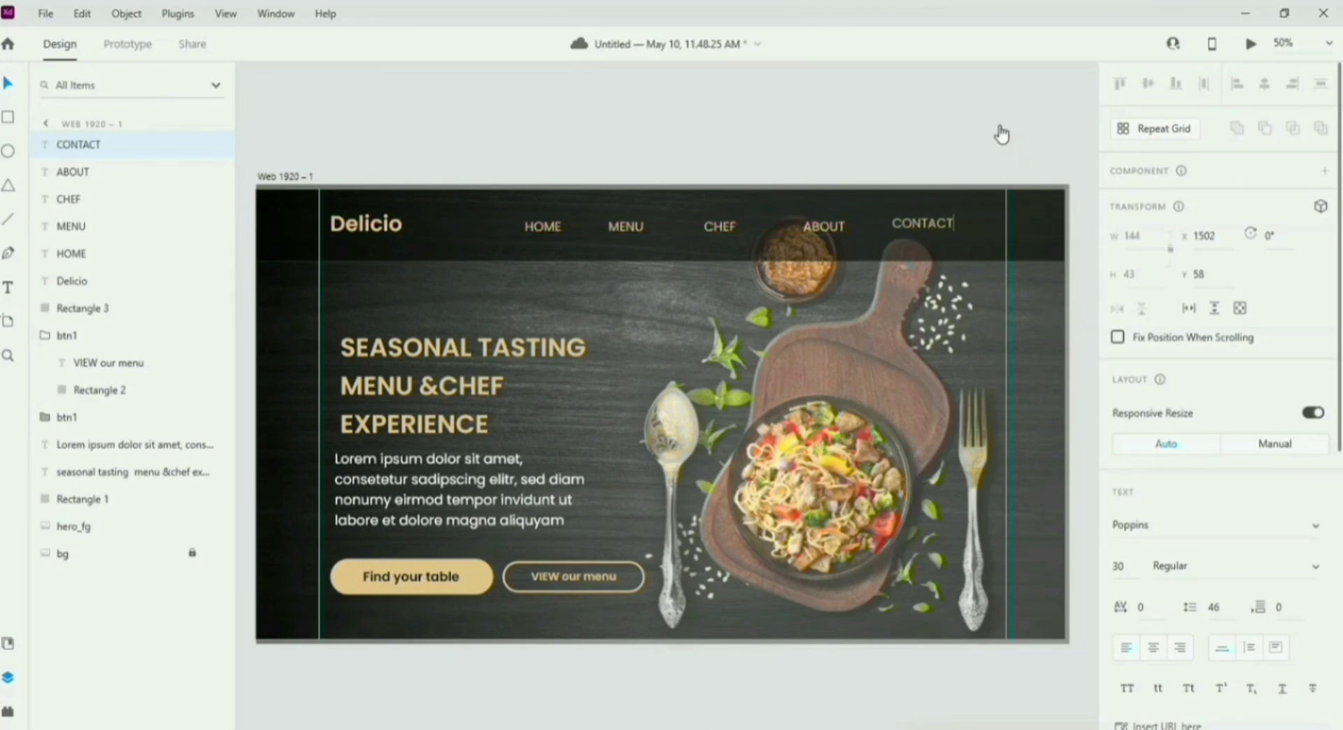
pyautogui.moveTo(926, 219); pyautogui.dragTo(940, 236)
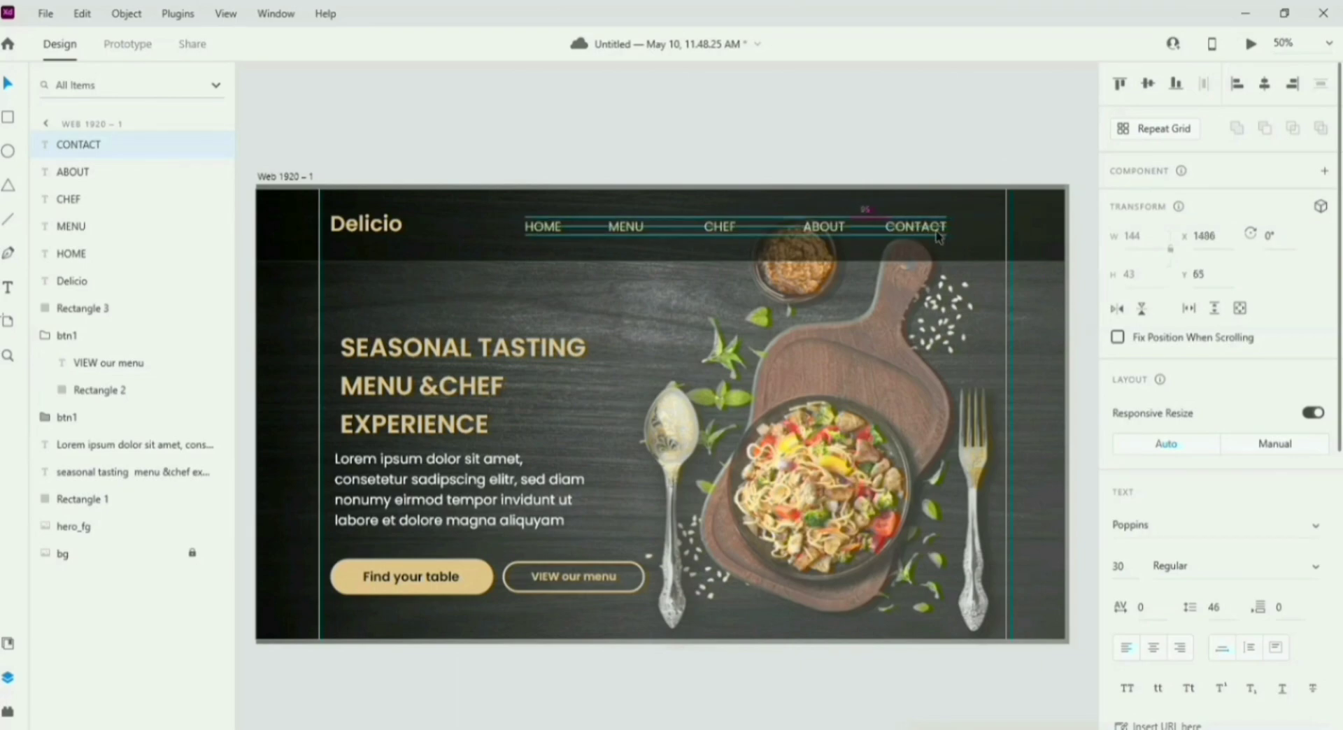
# Step: Try to distribute the HOME and CONTACT texts horizontally, leaving nothing selected
pyautogui.keyDown('shift'); pyautogui.click(551, 231); pyautogui.keyUp('shift')
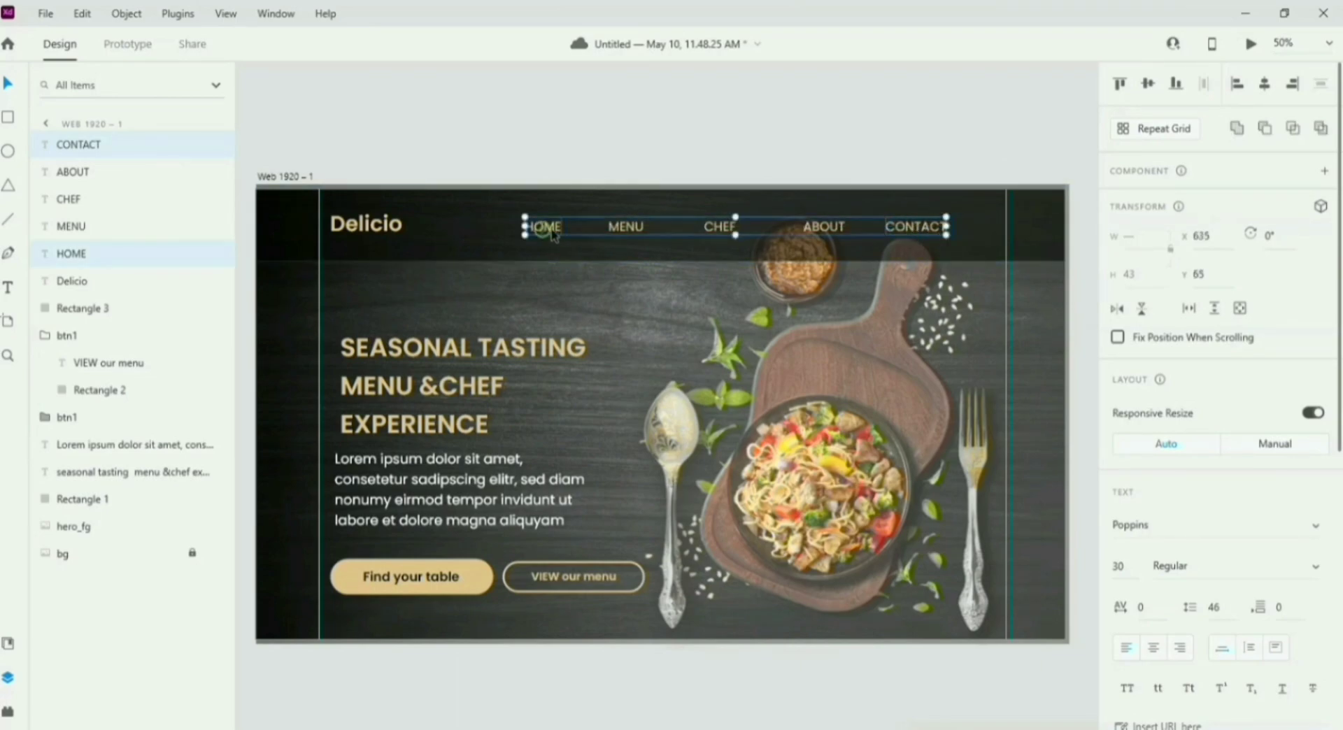
pyautogui.click(1204, 83)
pyautogui.click(970, 99)
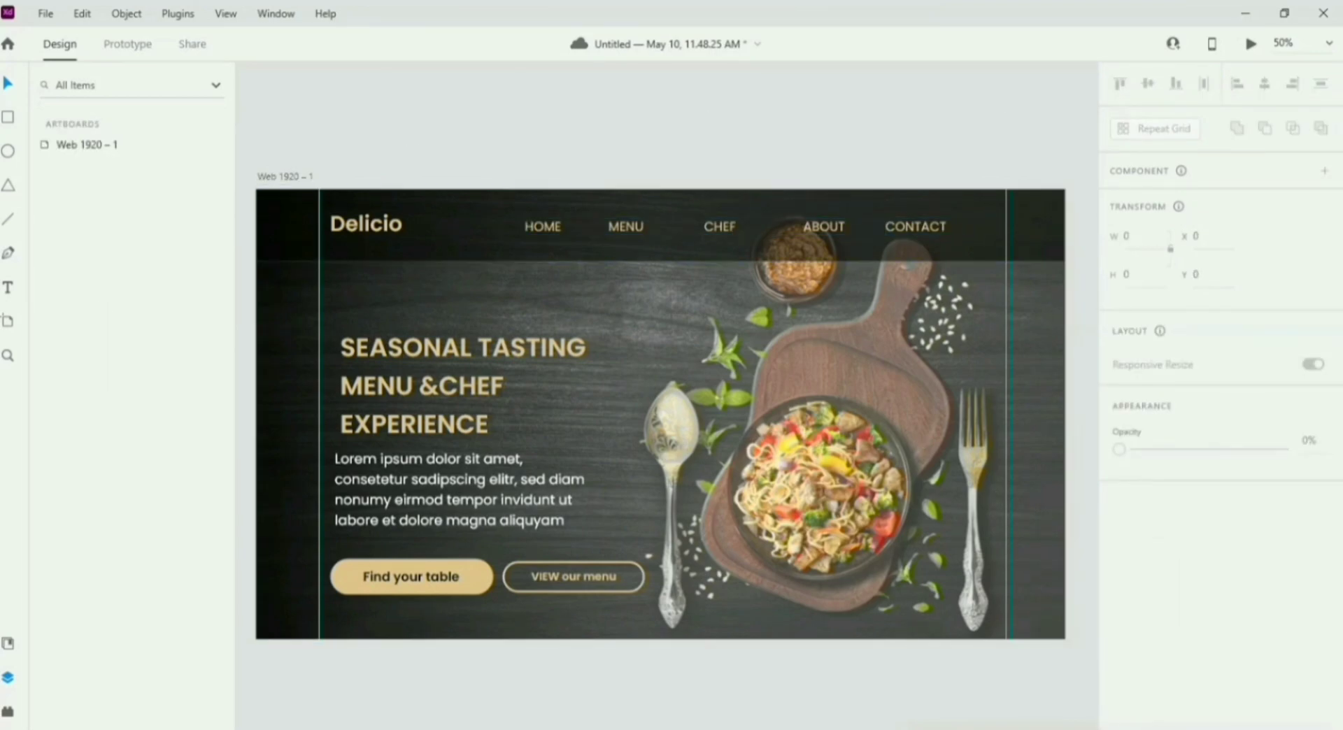
# Step: Group the Delicio logo with the HOME, MENU, CHEF, ABOUT and CONTACT texts
pyautogui.hotkey('ctrl', 'a')
pyautogui.hotkey('ctrl', '0')
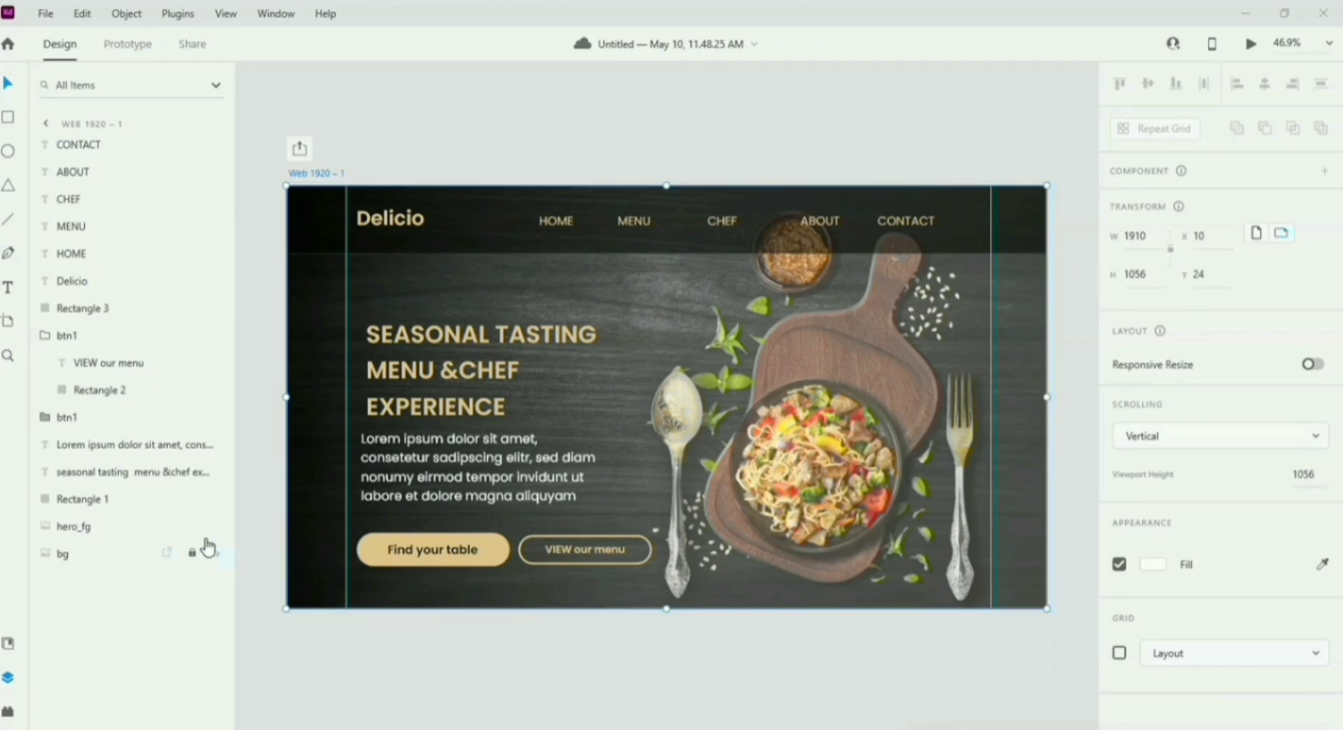
pyautogui.click(78, 282)
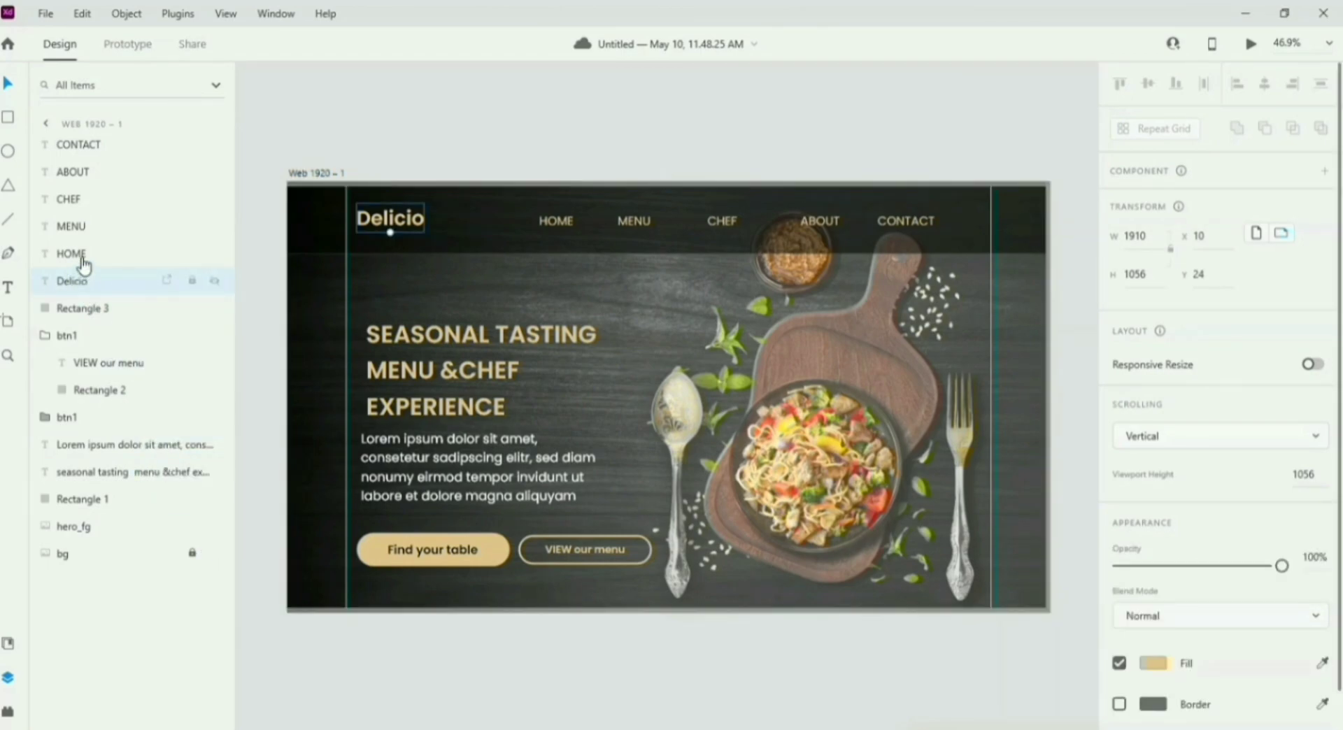
pyautogui.keyDown('shift'); pyautogui.click(70, 253); pyautogui.keyUp('shift')
pyautogui.keyDown('shift'); pyautogui.click(73, 227); pyautogui.keyUp('shift')
pyautogui.keyDown('shift'); pyautogui.click(80, 201); pyautogui.keyUp('shift')
pyautogui.keyDown('shift'); pyautogui.click(79, 172); pyautogui.keyUp('shift')
pyautogui.keyDown('shift'); pyautogui.click(84, 147); pyautogui.keyUp('shift')
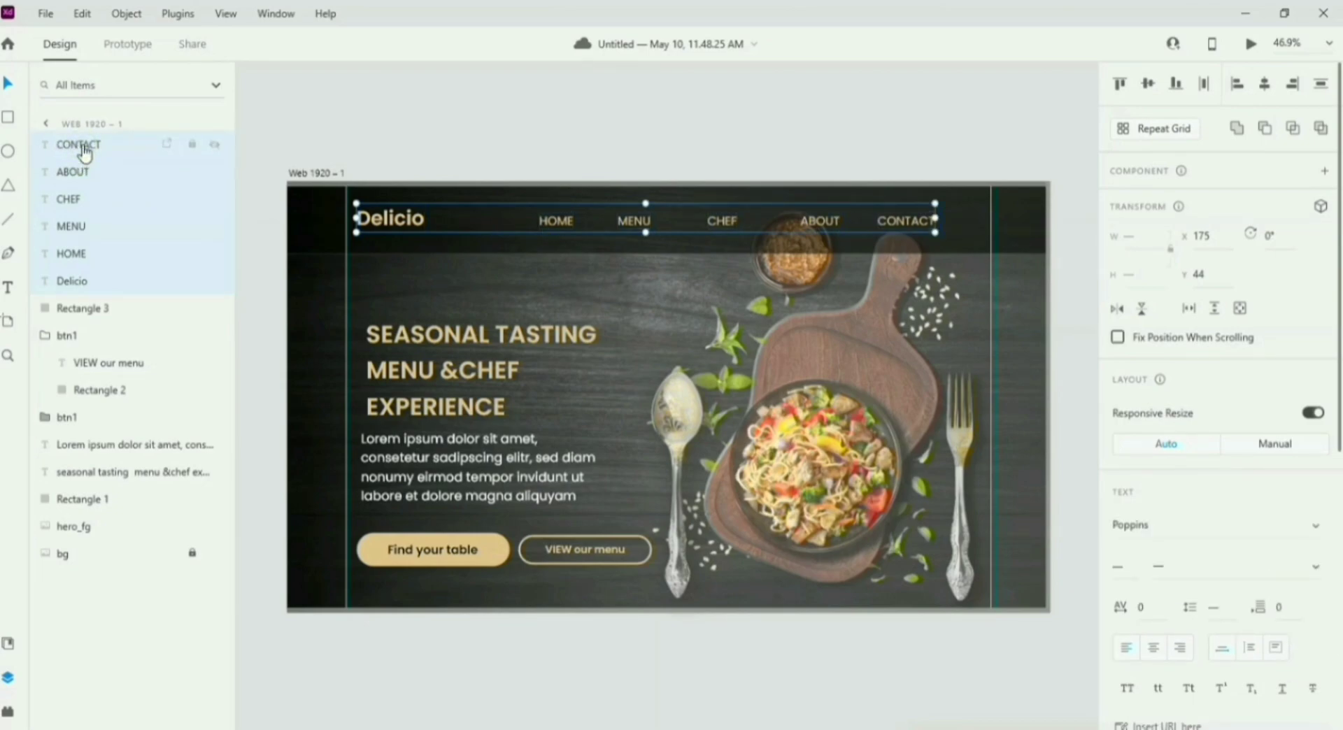
pyautogui.hotkey('ctrl', 'g')
# Step: Rename the logo and navigation group "NAV ITEM" and move it within the header to X 186, Y 58
pyautogui.rightClick(82, 147)
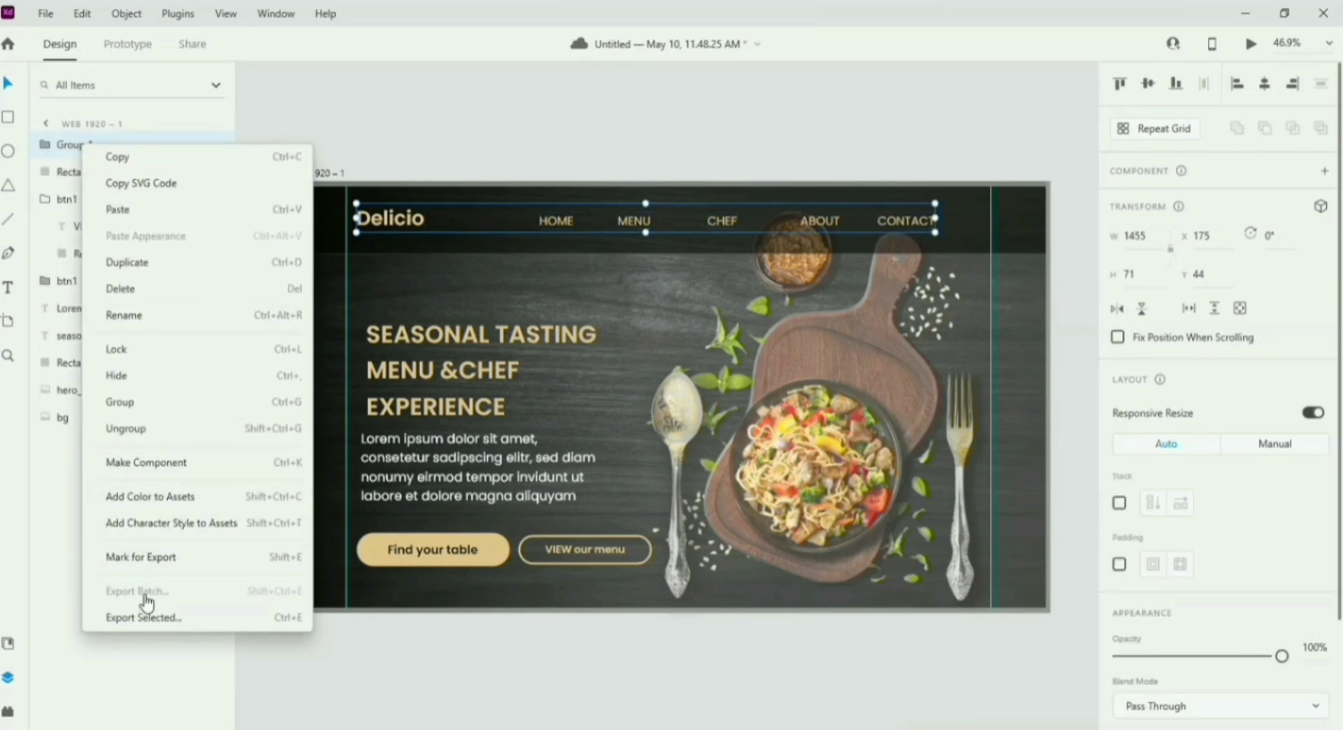
pyautogui.click(133, 315)
pyautogui.press('BackSpace')
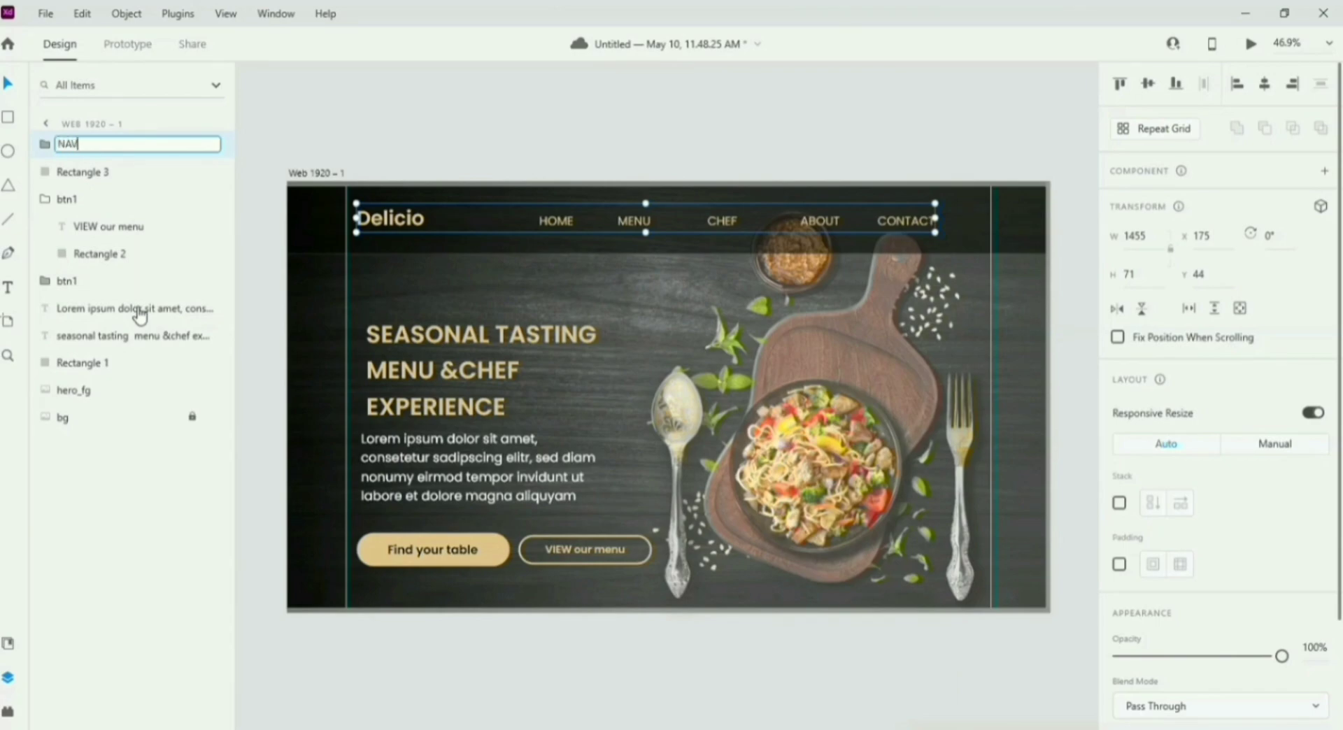
pyautogui.write('NAV ITEM')
pyautogui.press('Return')
pyautogui.click(495, 84)
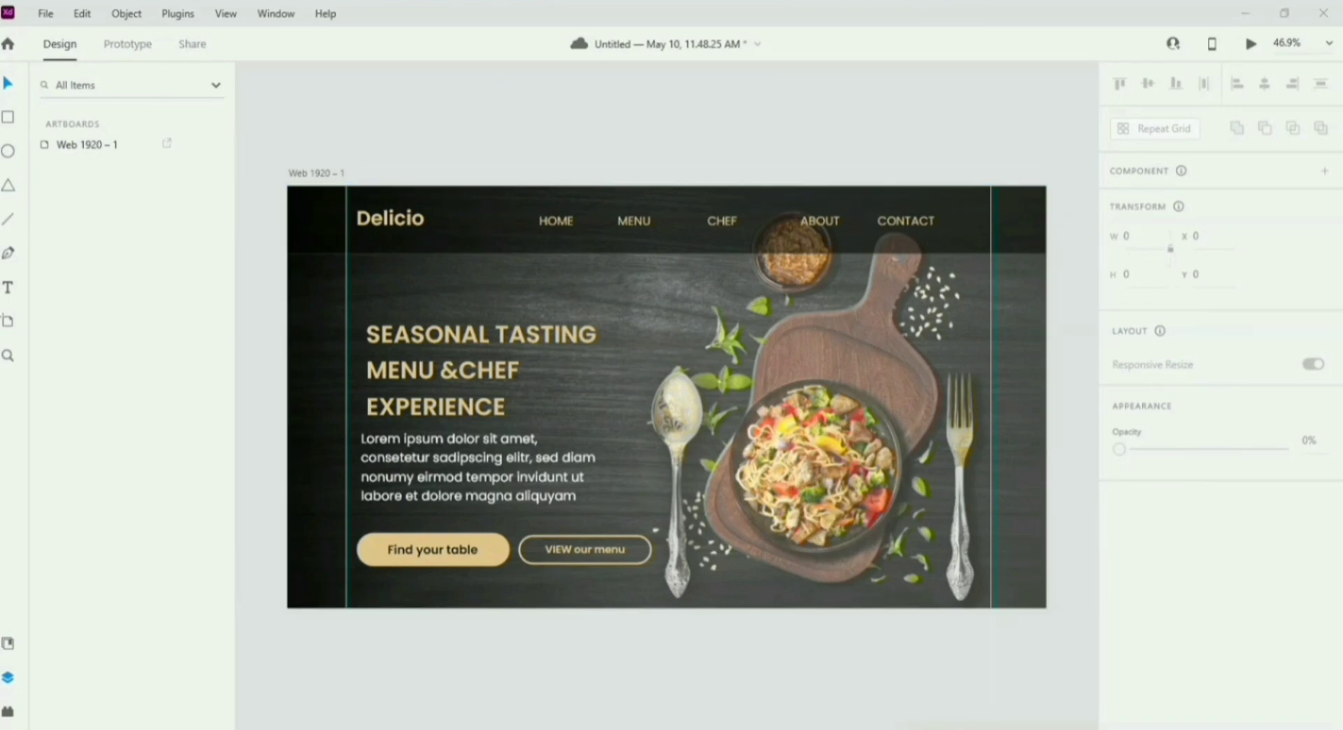
pyautogui.moveTo(405, 226); pyautogui.dragTo(409, 232)
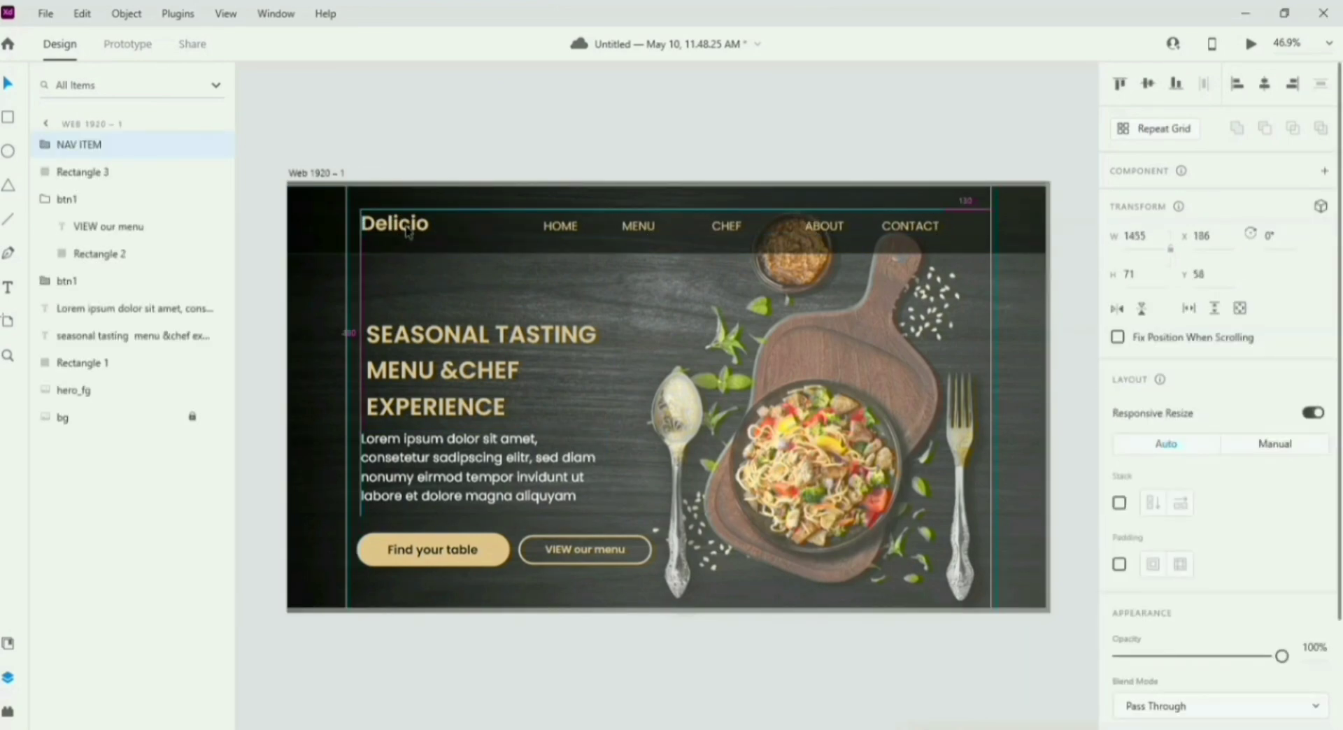
pyautogui.click(525, 129)
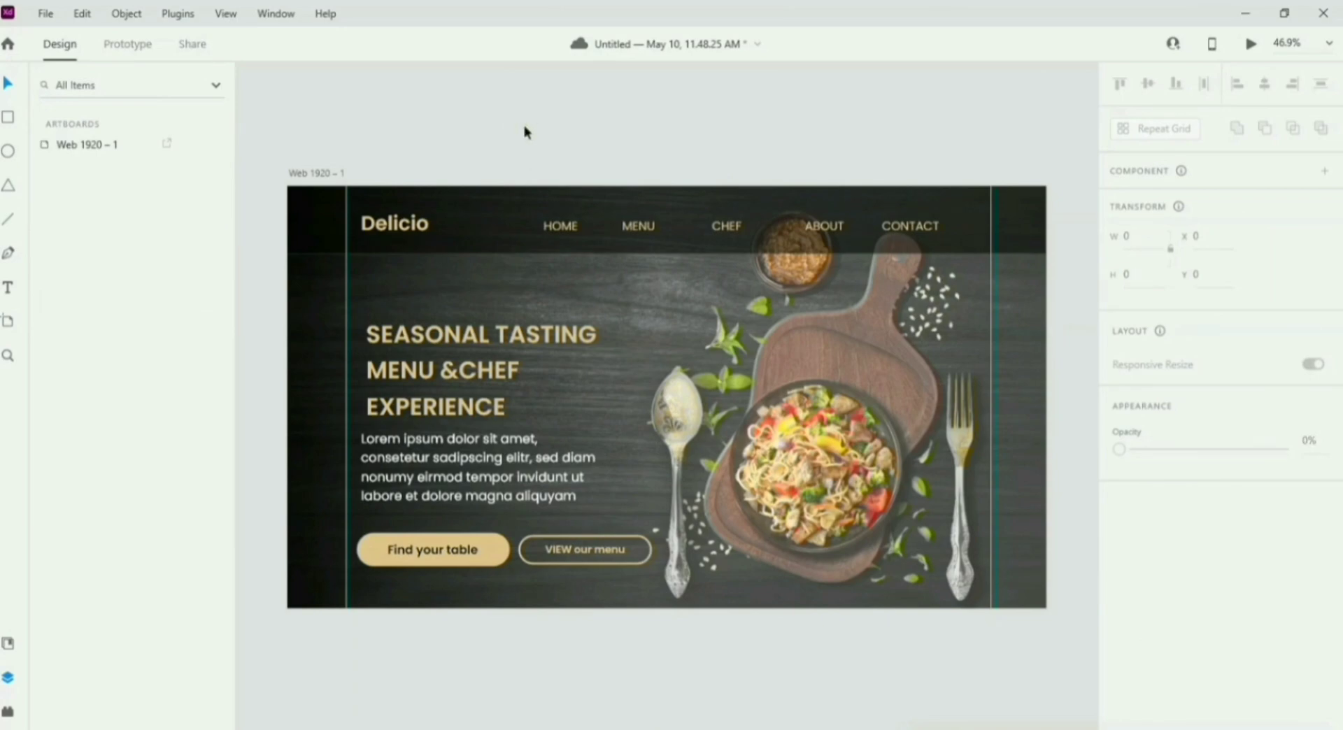